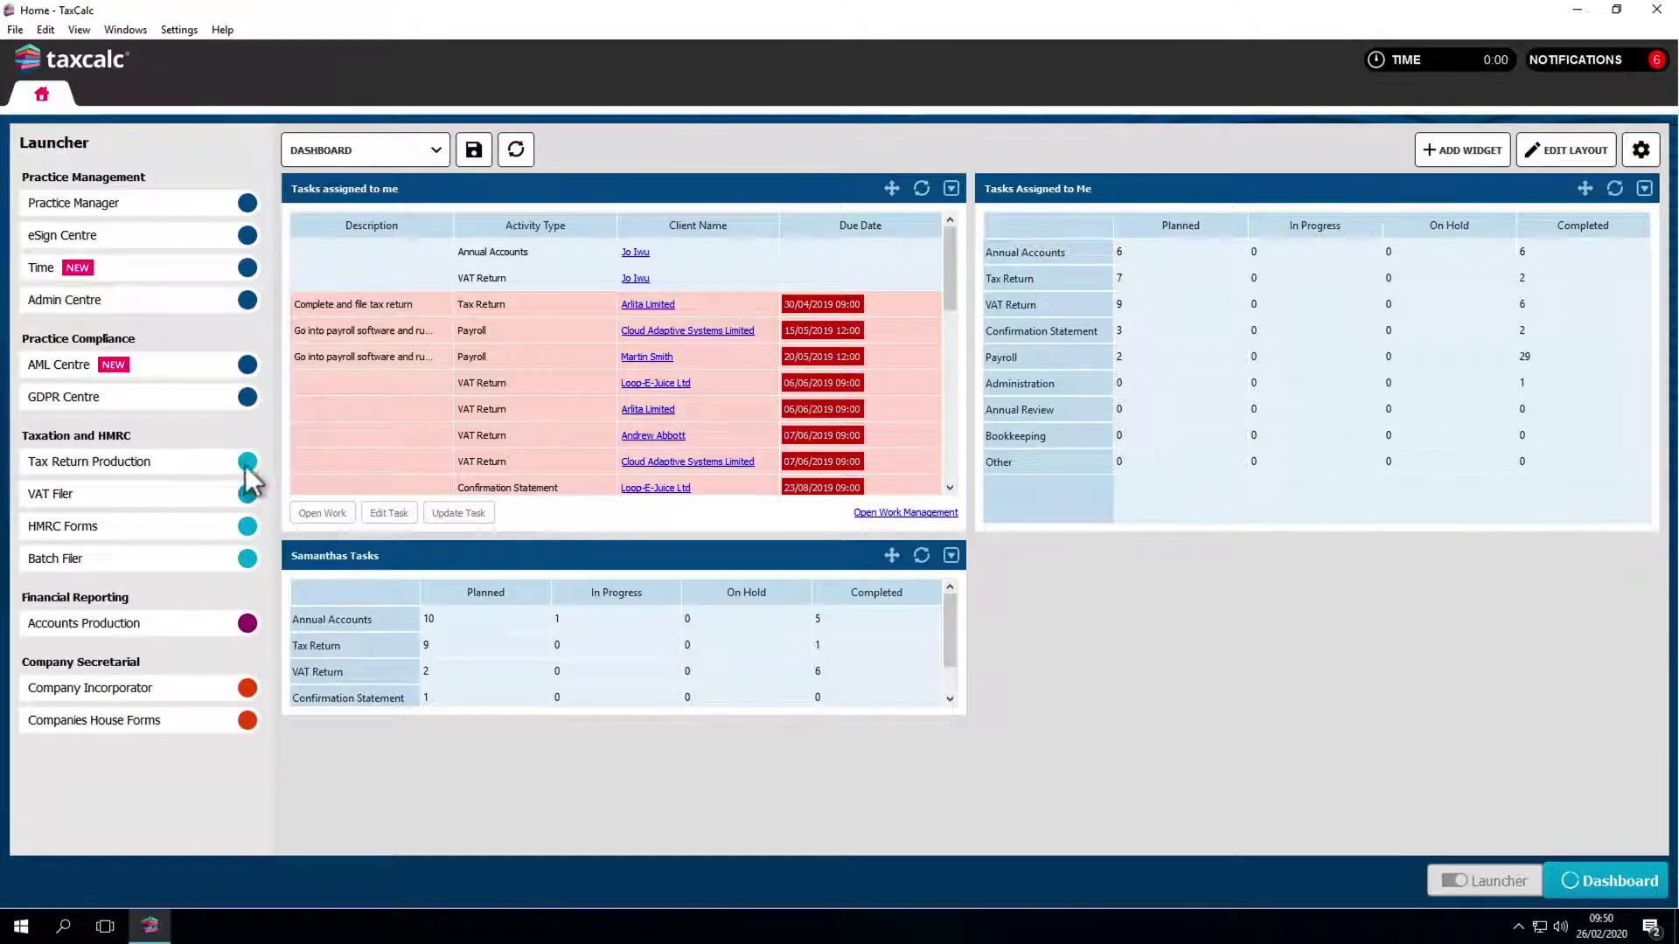
Step: Open the Cloud Adaptive Systems Limited client in Accounts Production
click(236, 211)
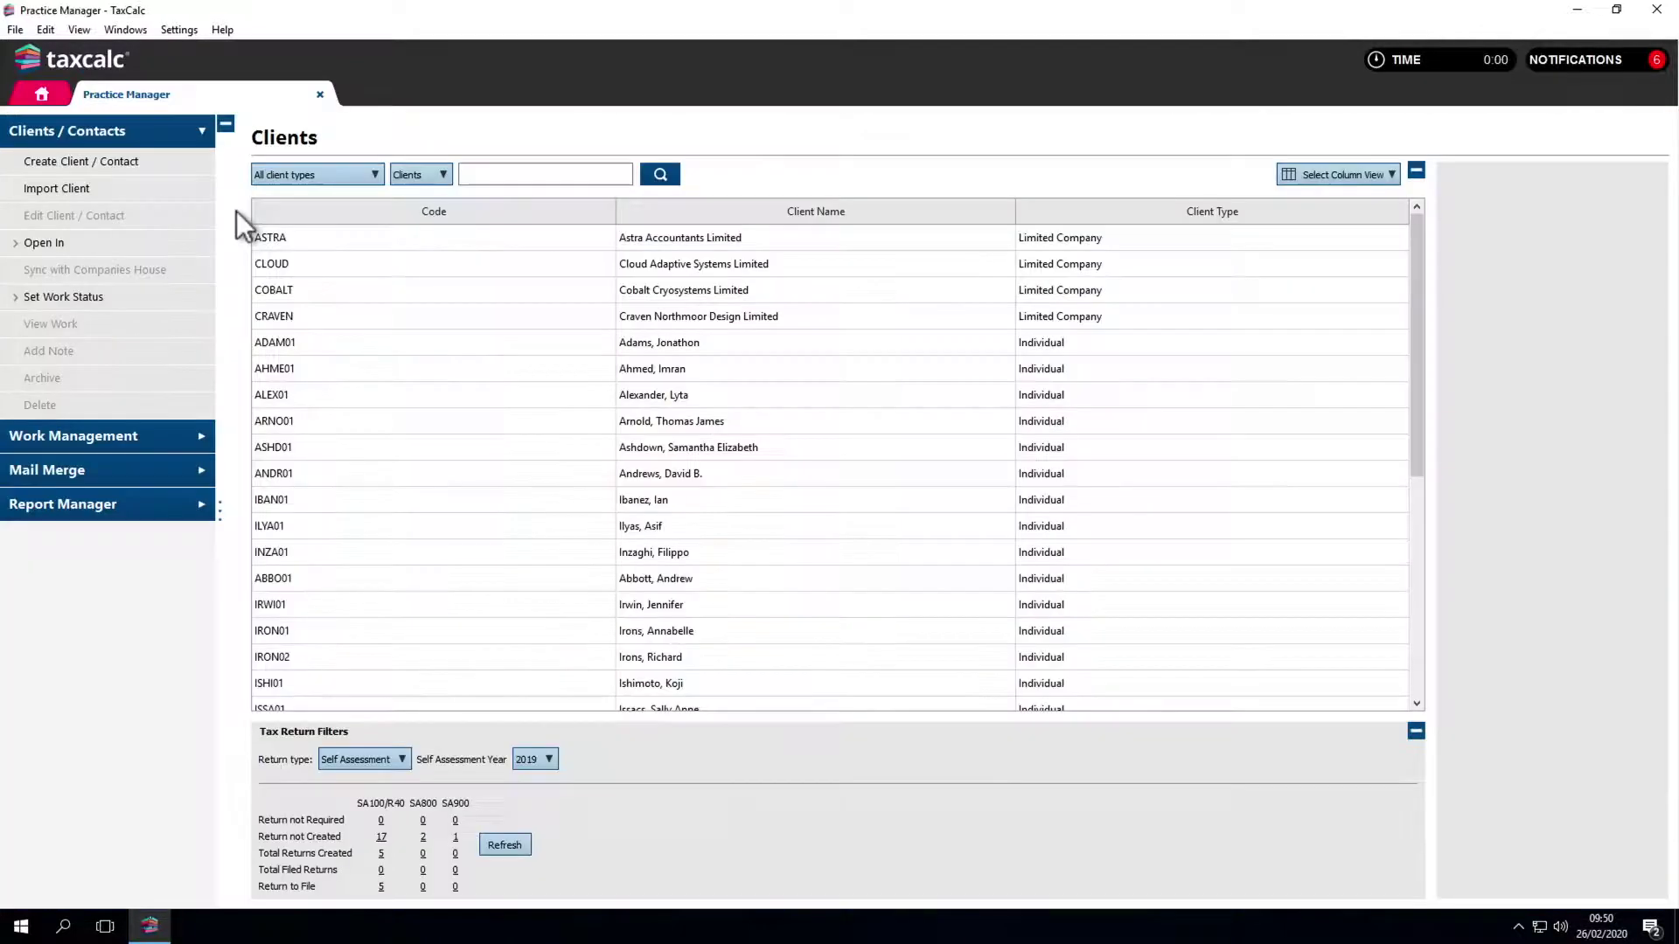
click(343, 266)
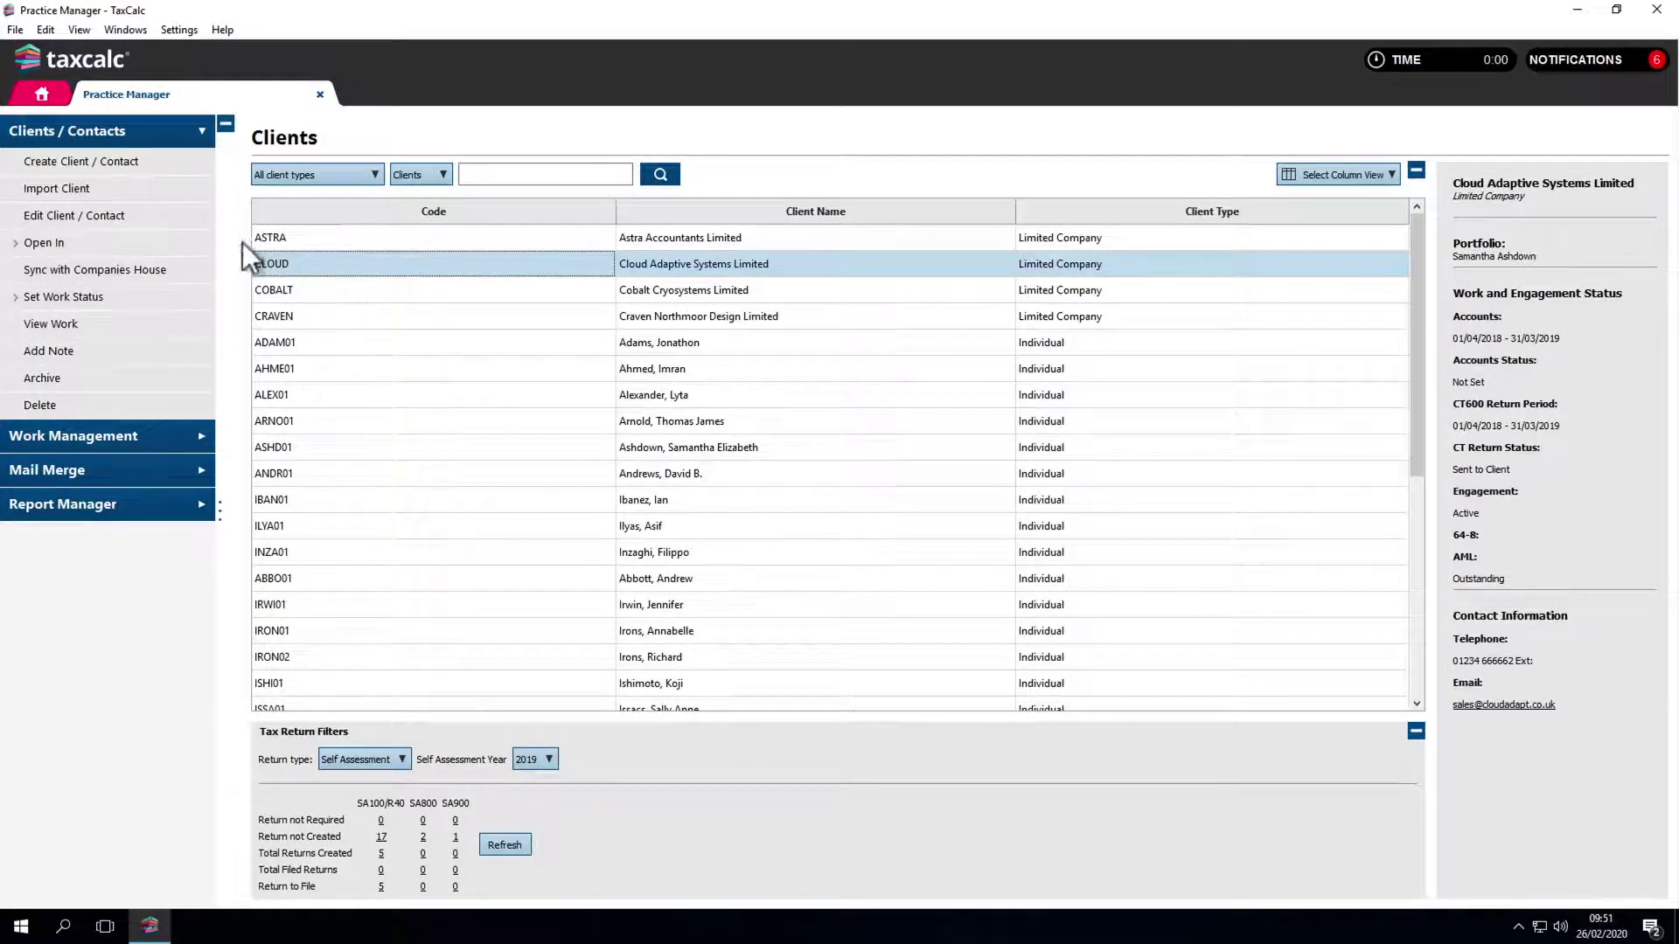
click(82, 241)
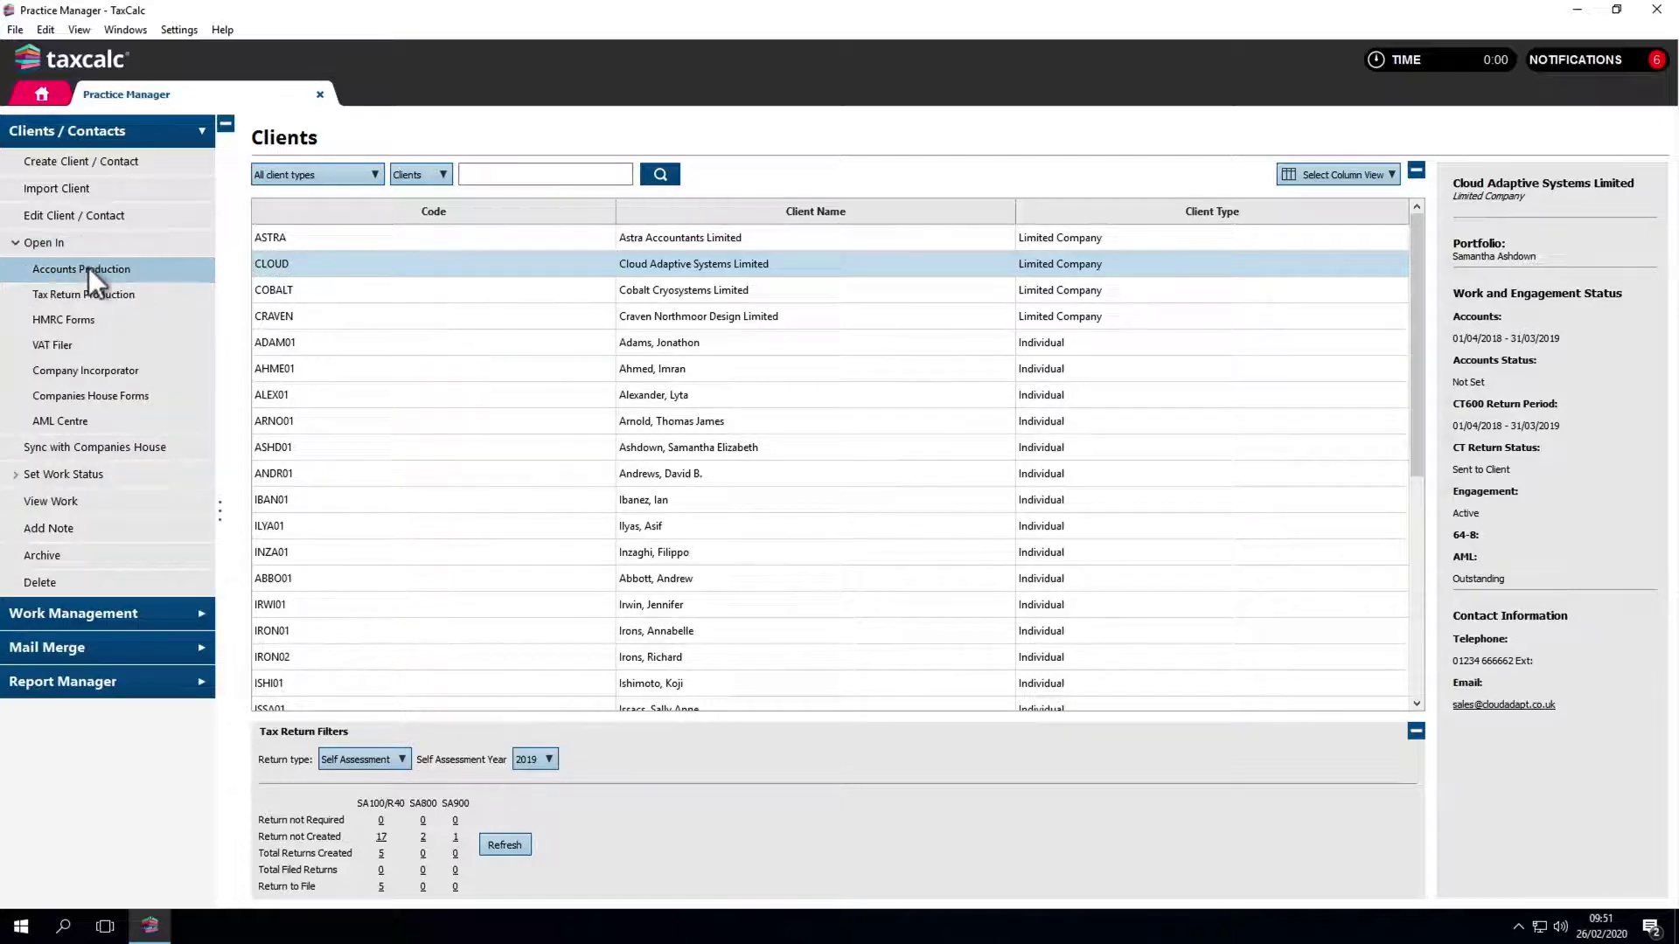
click(88, 267)
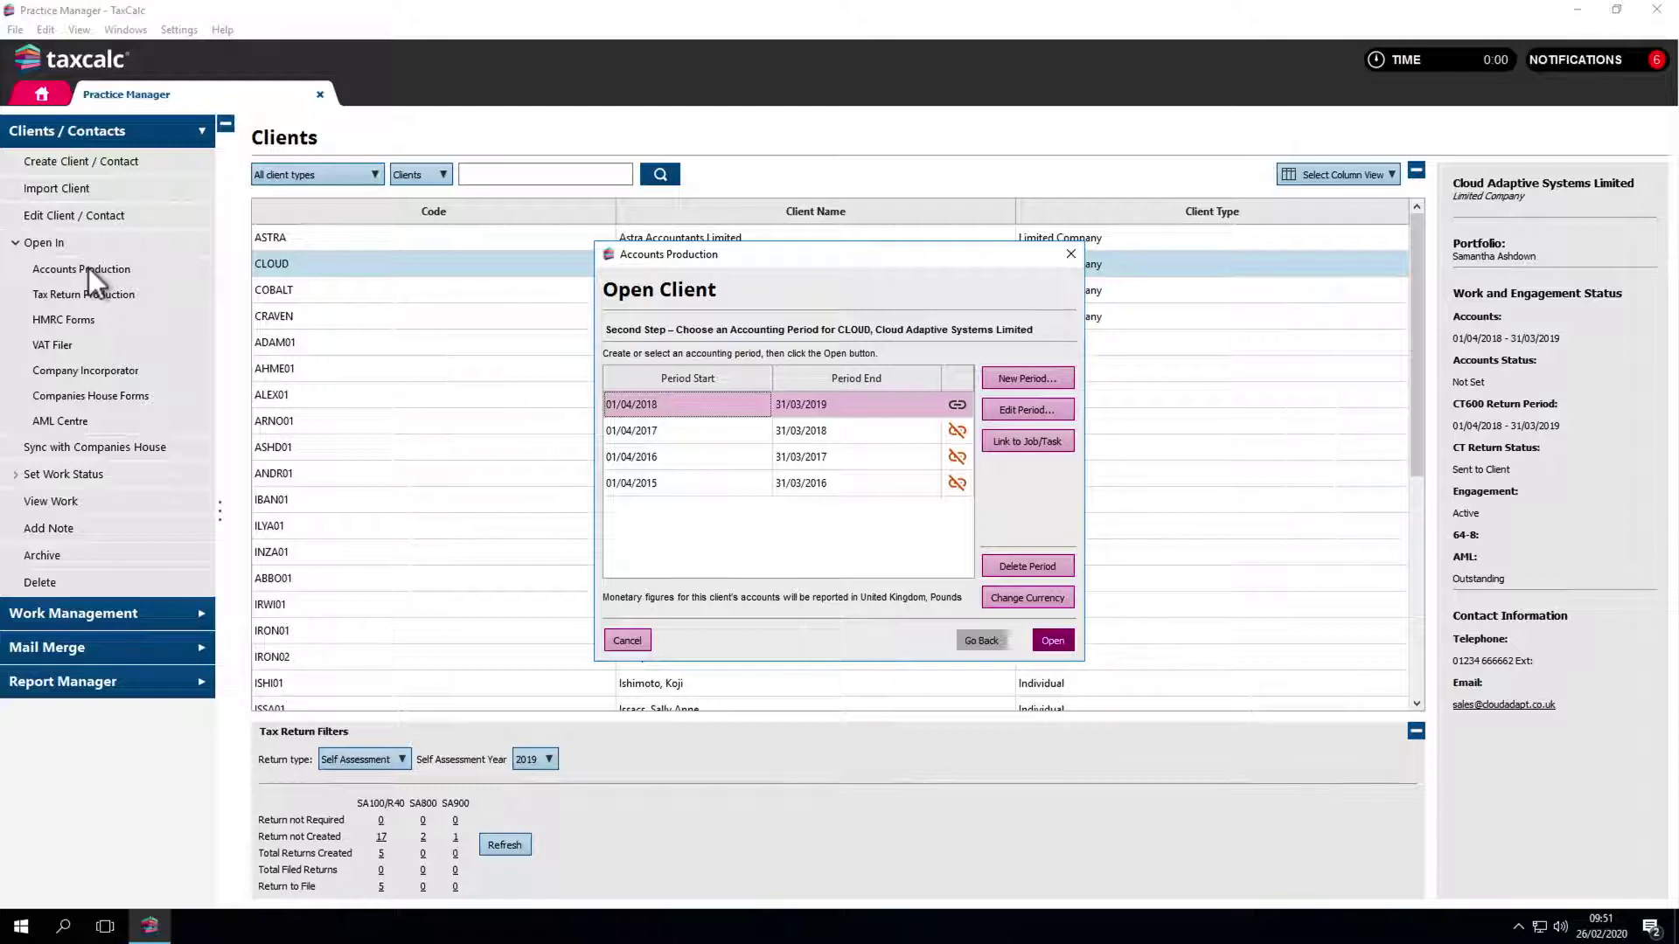
Step: Create the 01/04/2019–31/03/2020 accounting period and open it
click(1002, 380)
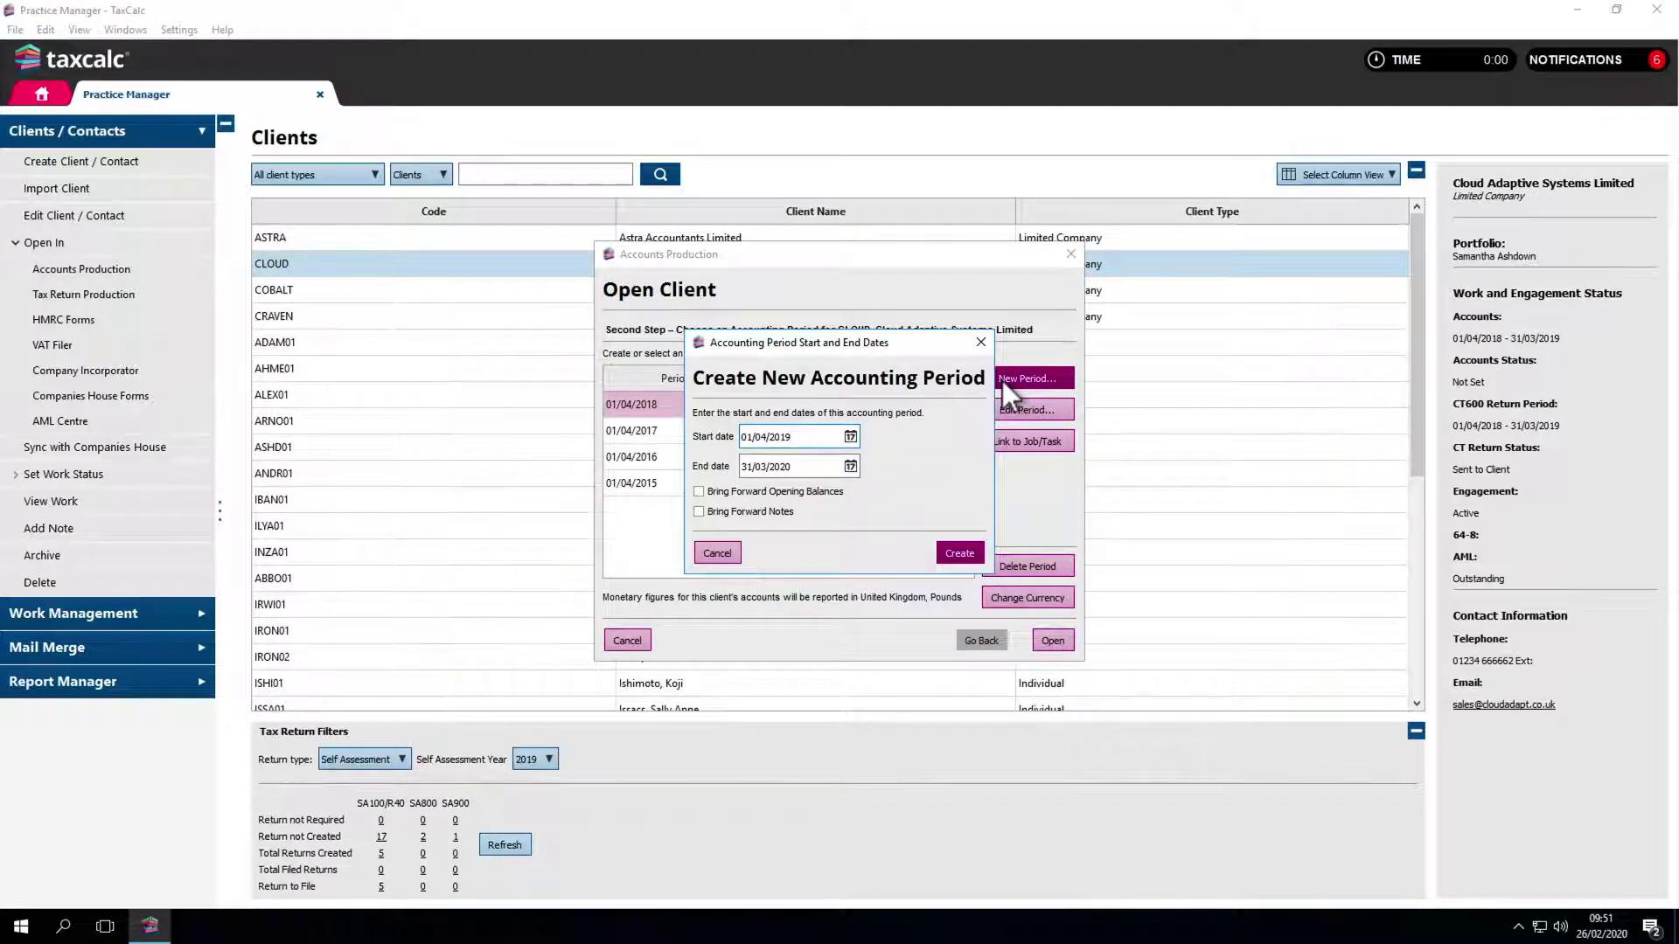
click(961, 553)
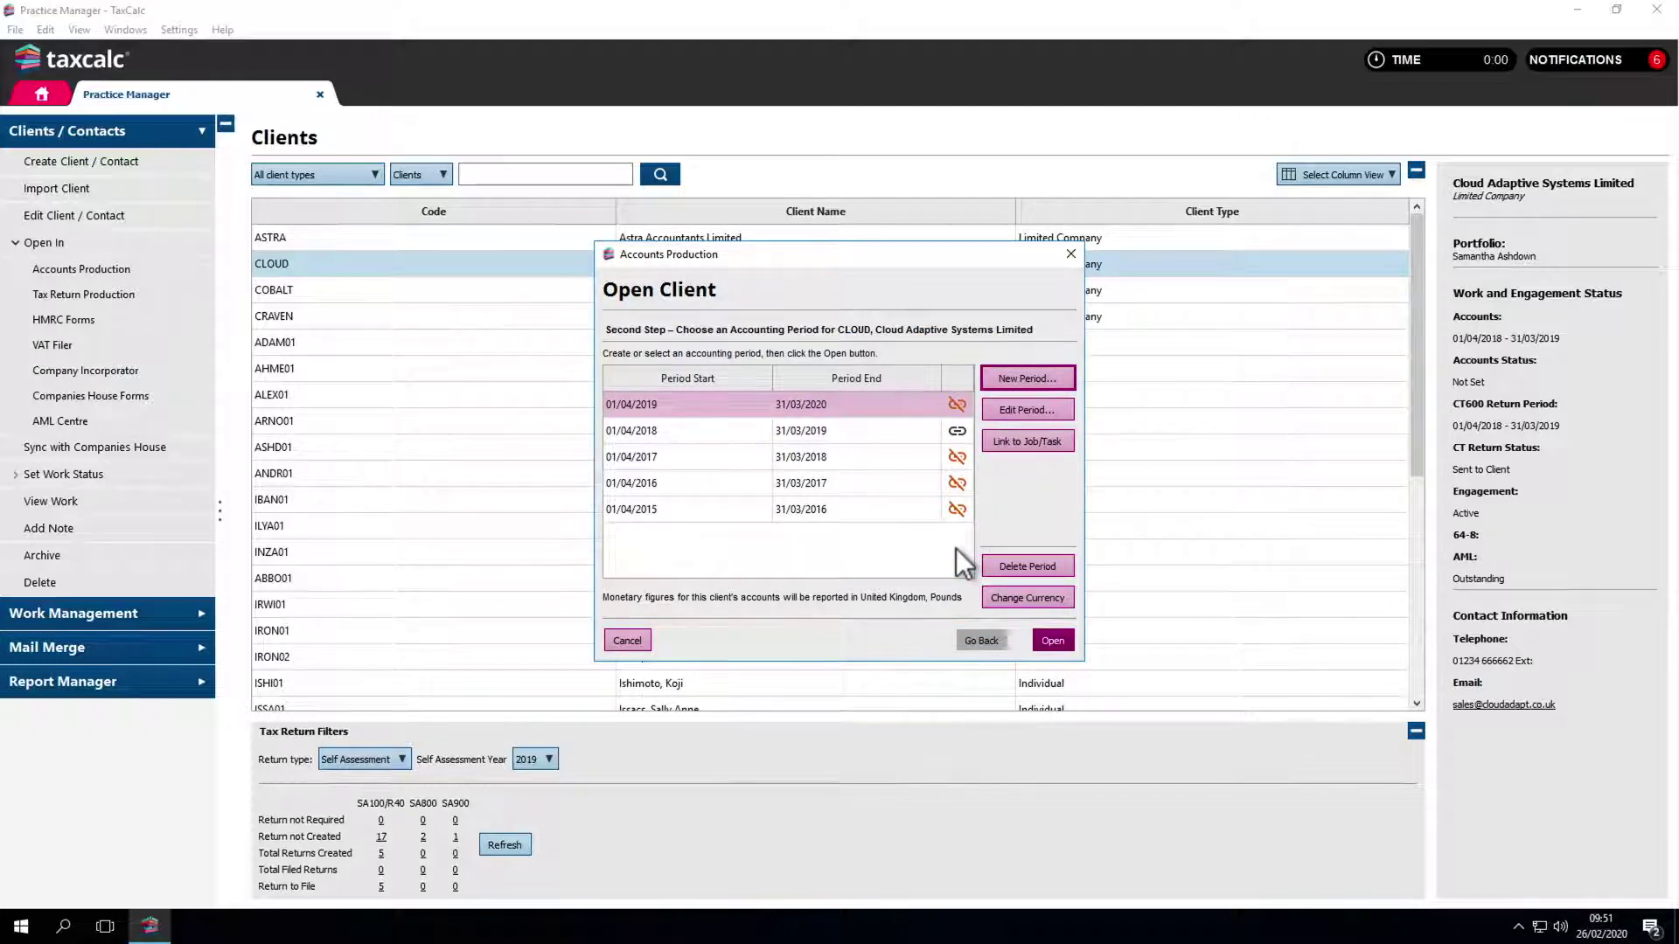
click(1046, 640)
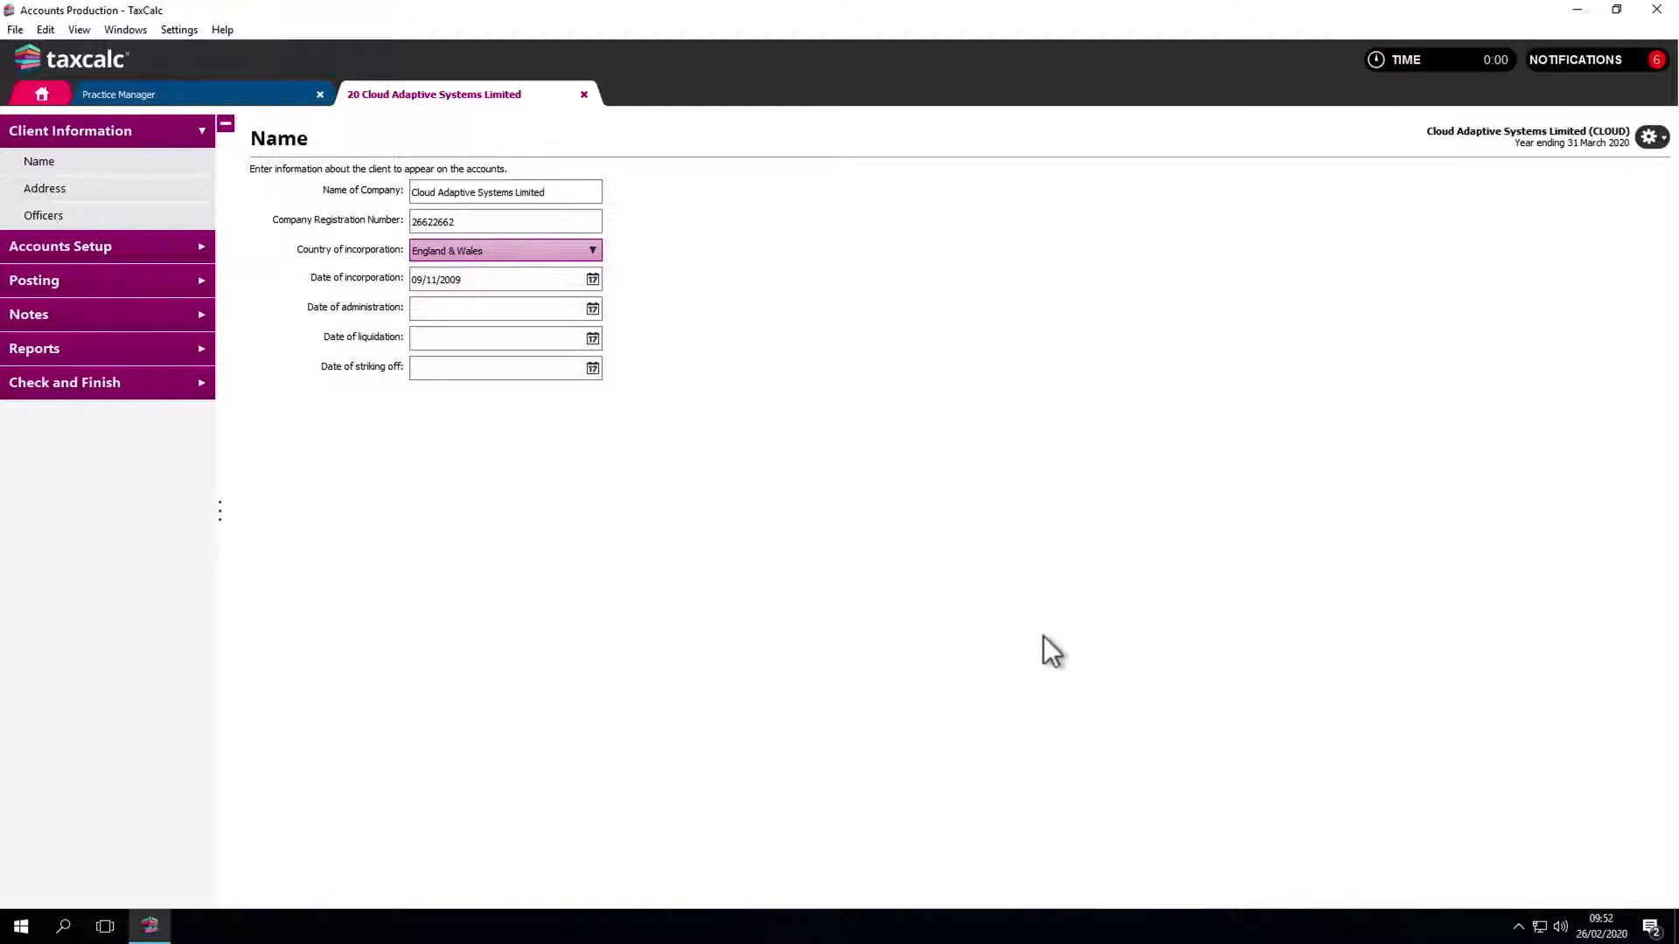
Step: Review the client's name and address, then view the FRS 102 Section 1A accounting standards
click(96, 188)
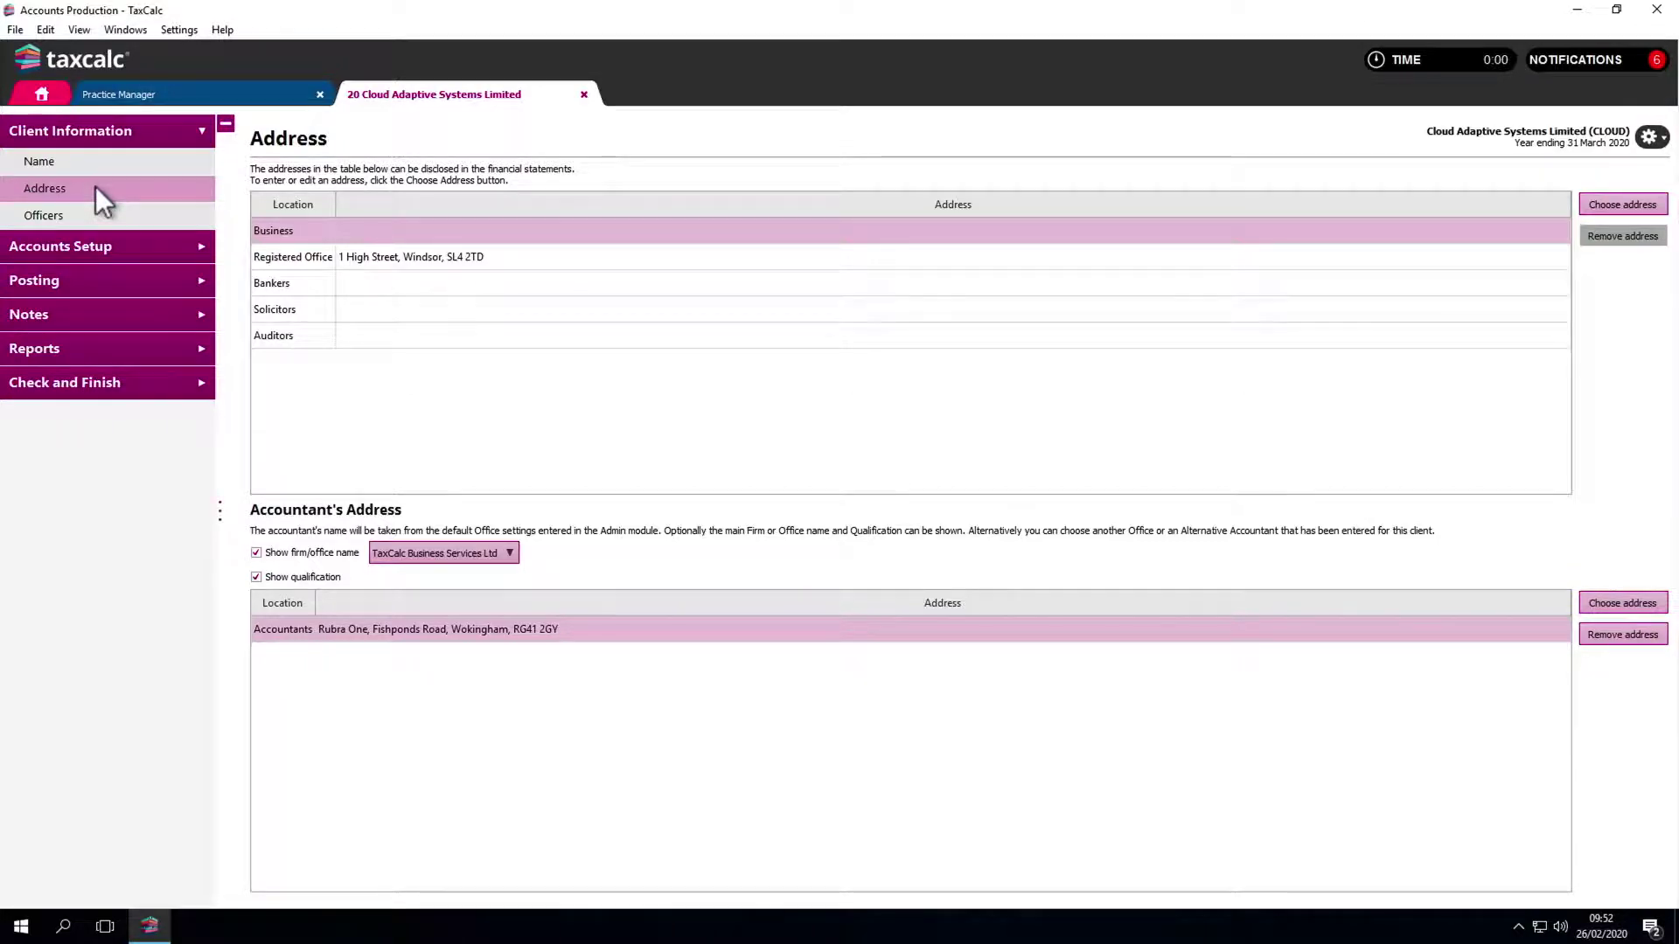
click(94, 241)
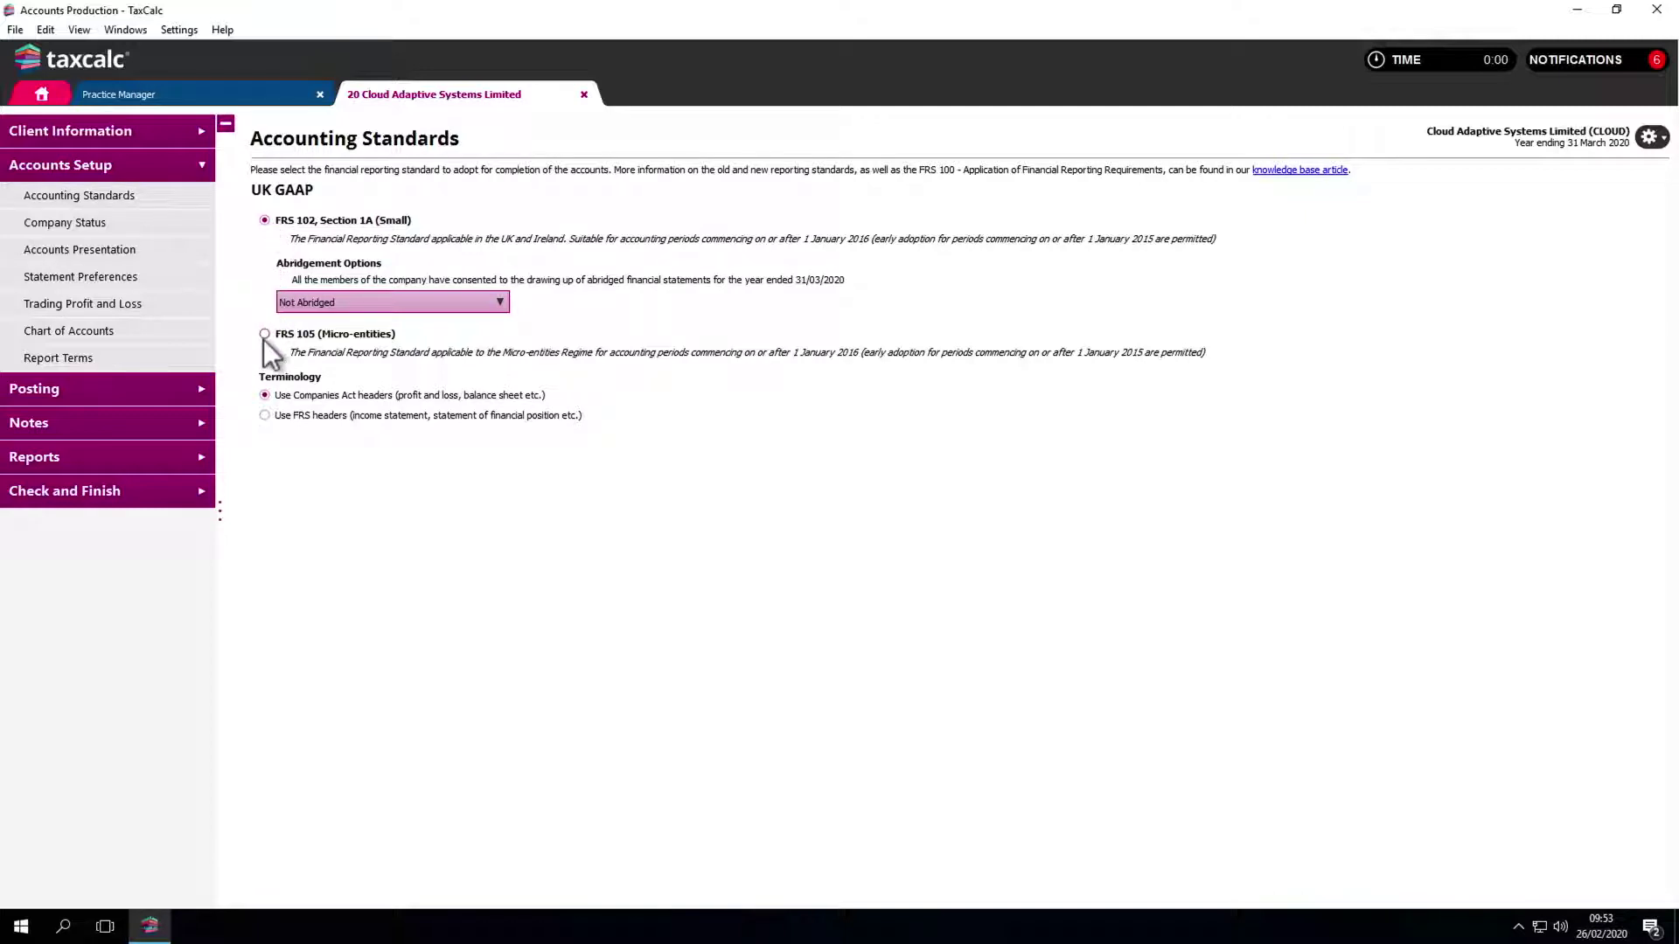
Step: Keep the accounts Not Abridged, check company status, and view the Trading Profit and Loss settings
click(323, 308)
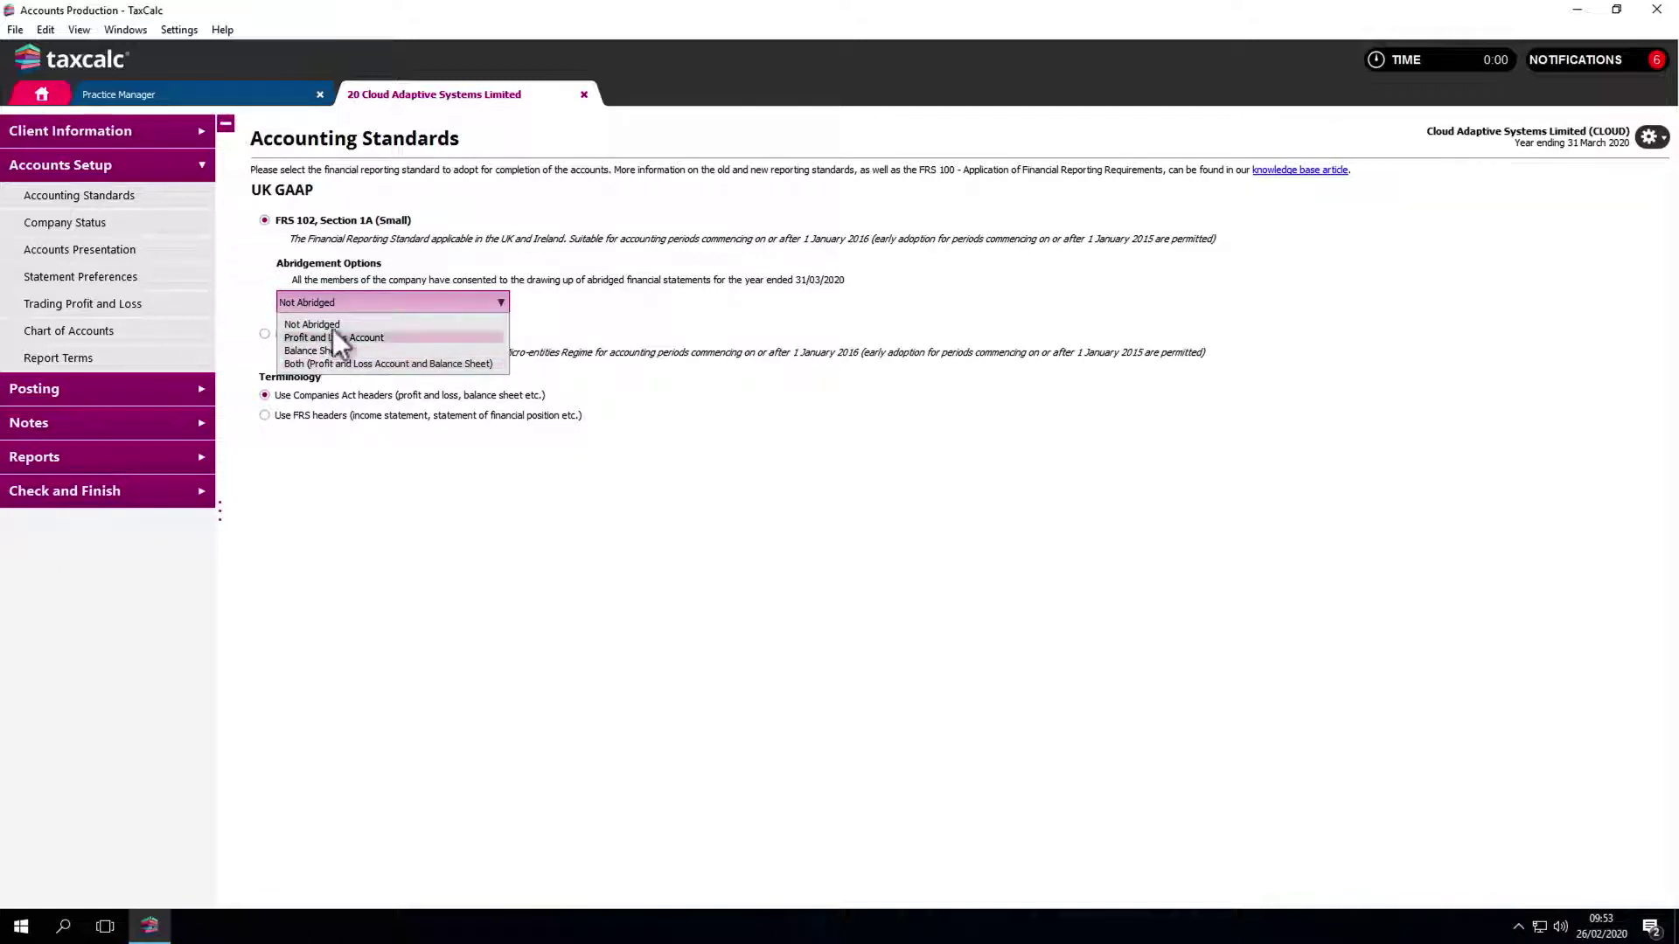
click(336, 323)
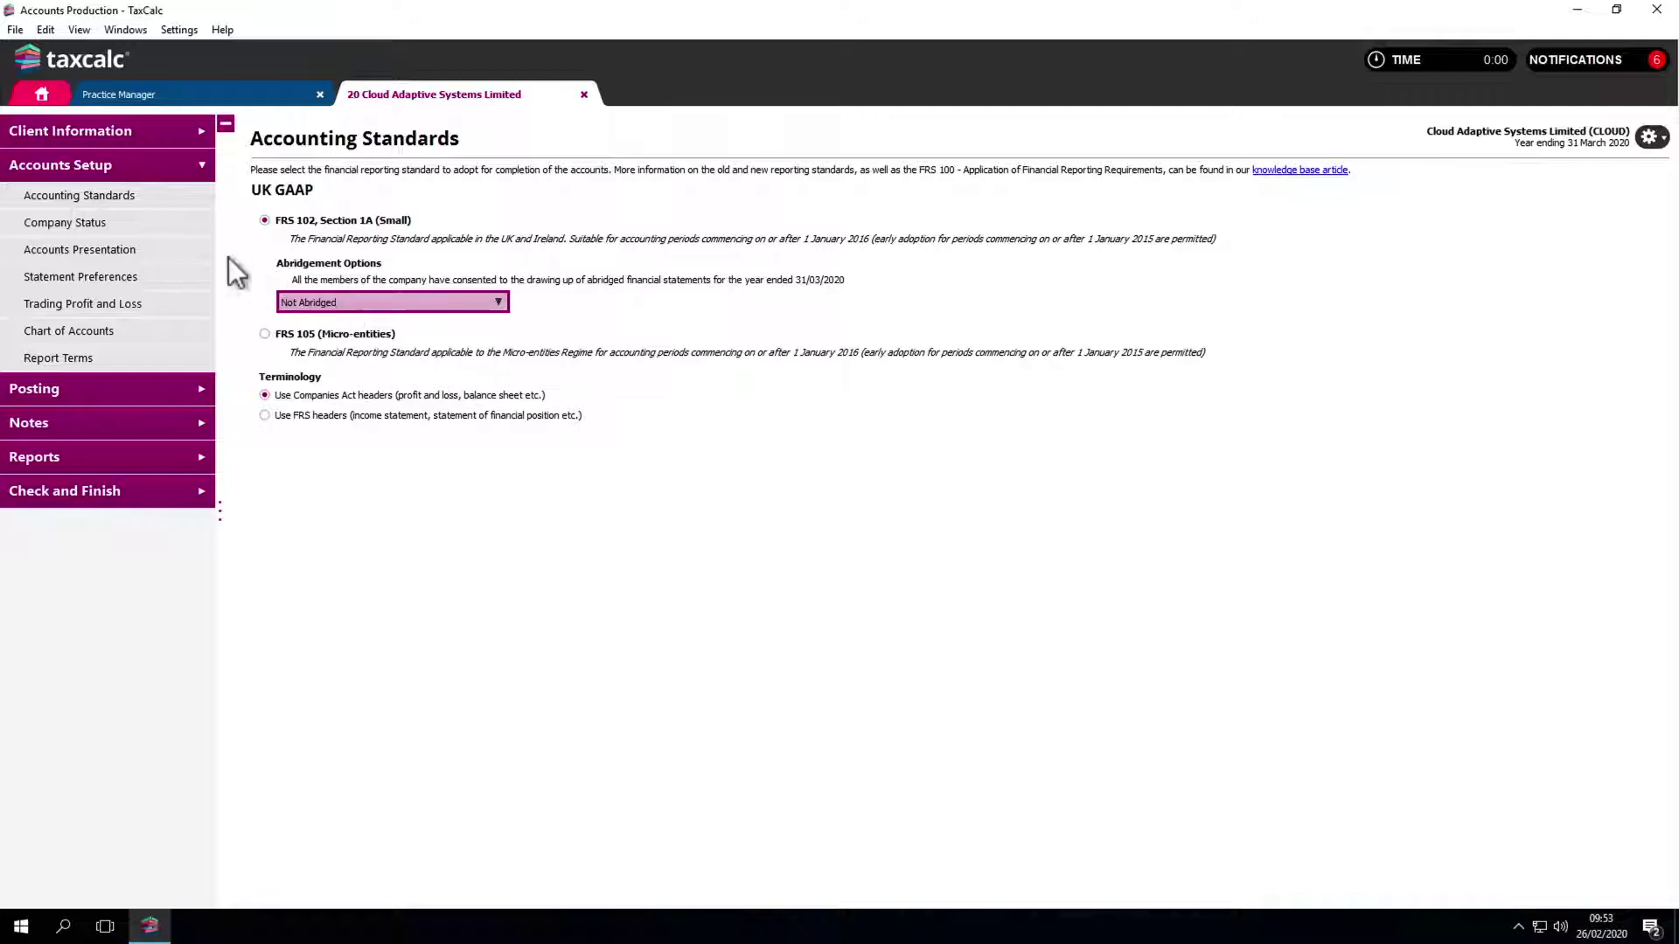
click(170, 226)
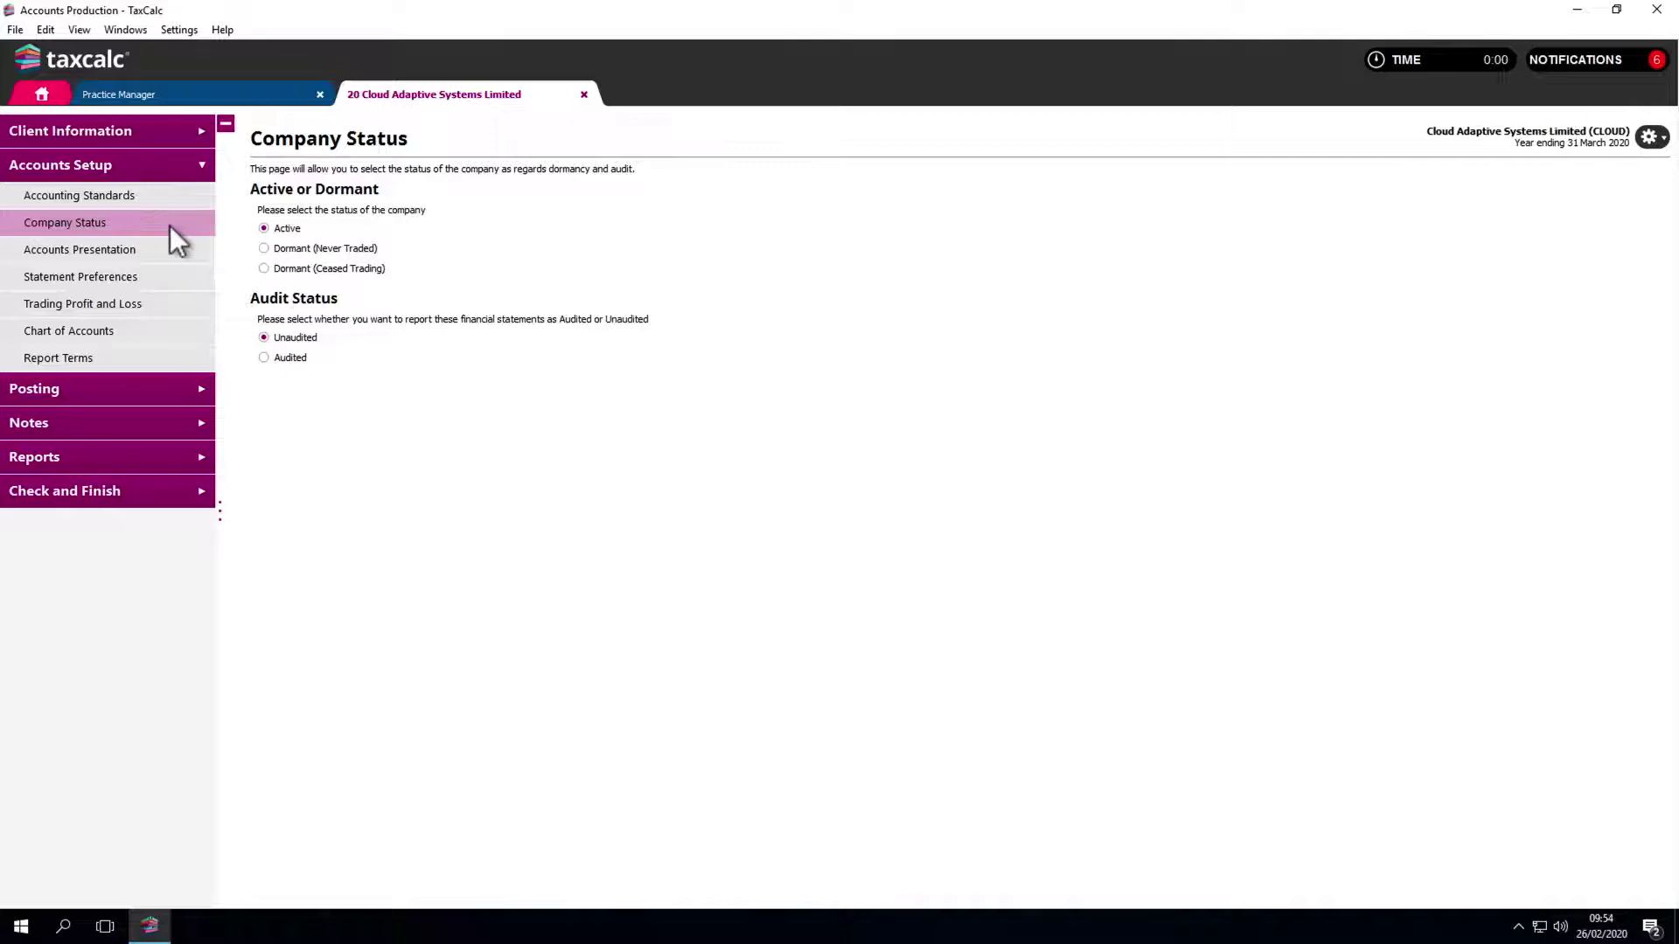
click(154, 303)
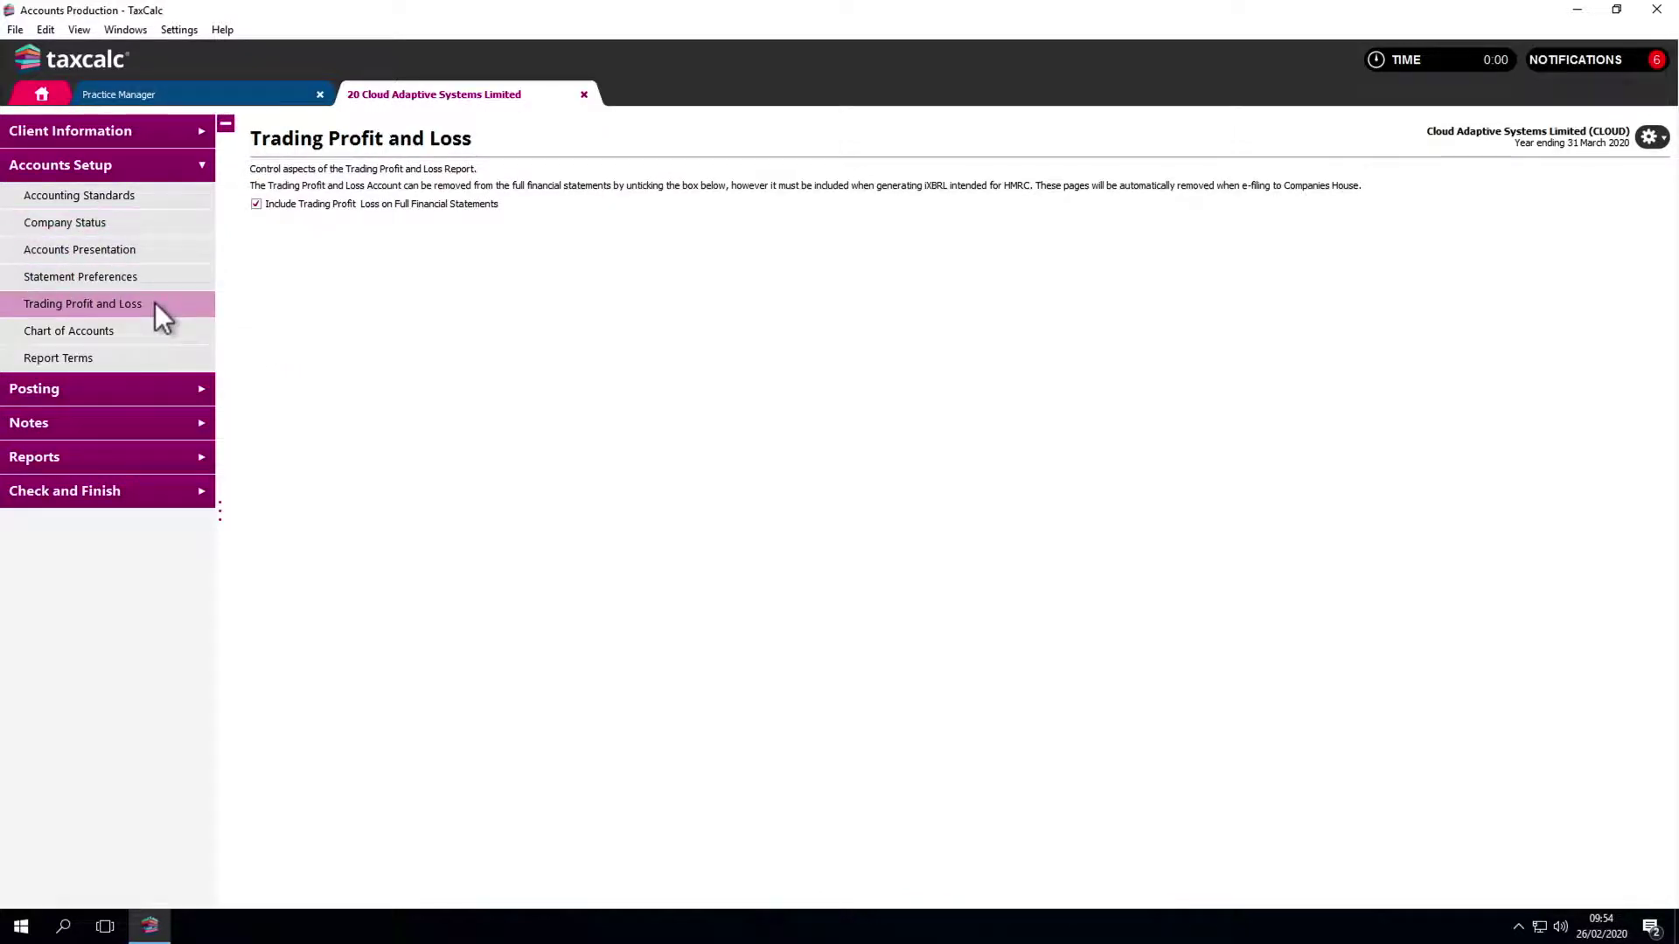
Step: Inspect the 0000 Sales account in the chart of accounts, then go to Posting
click(153, 327)
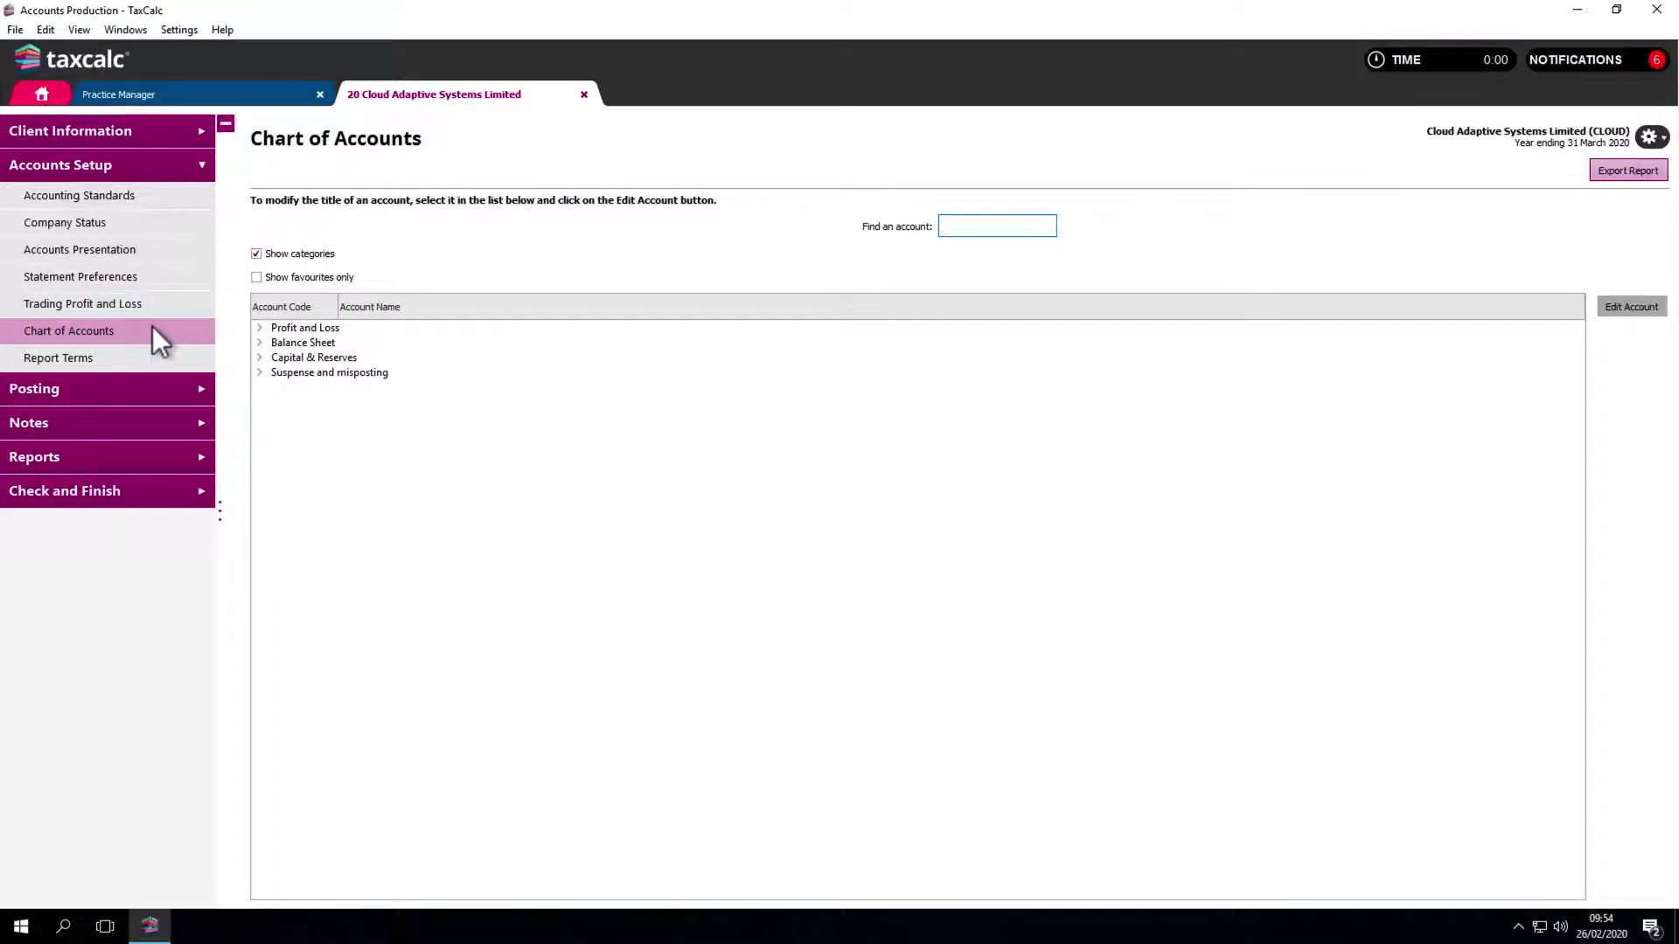
click(260, 328)
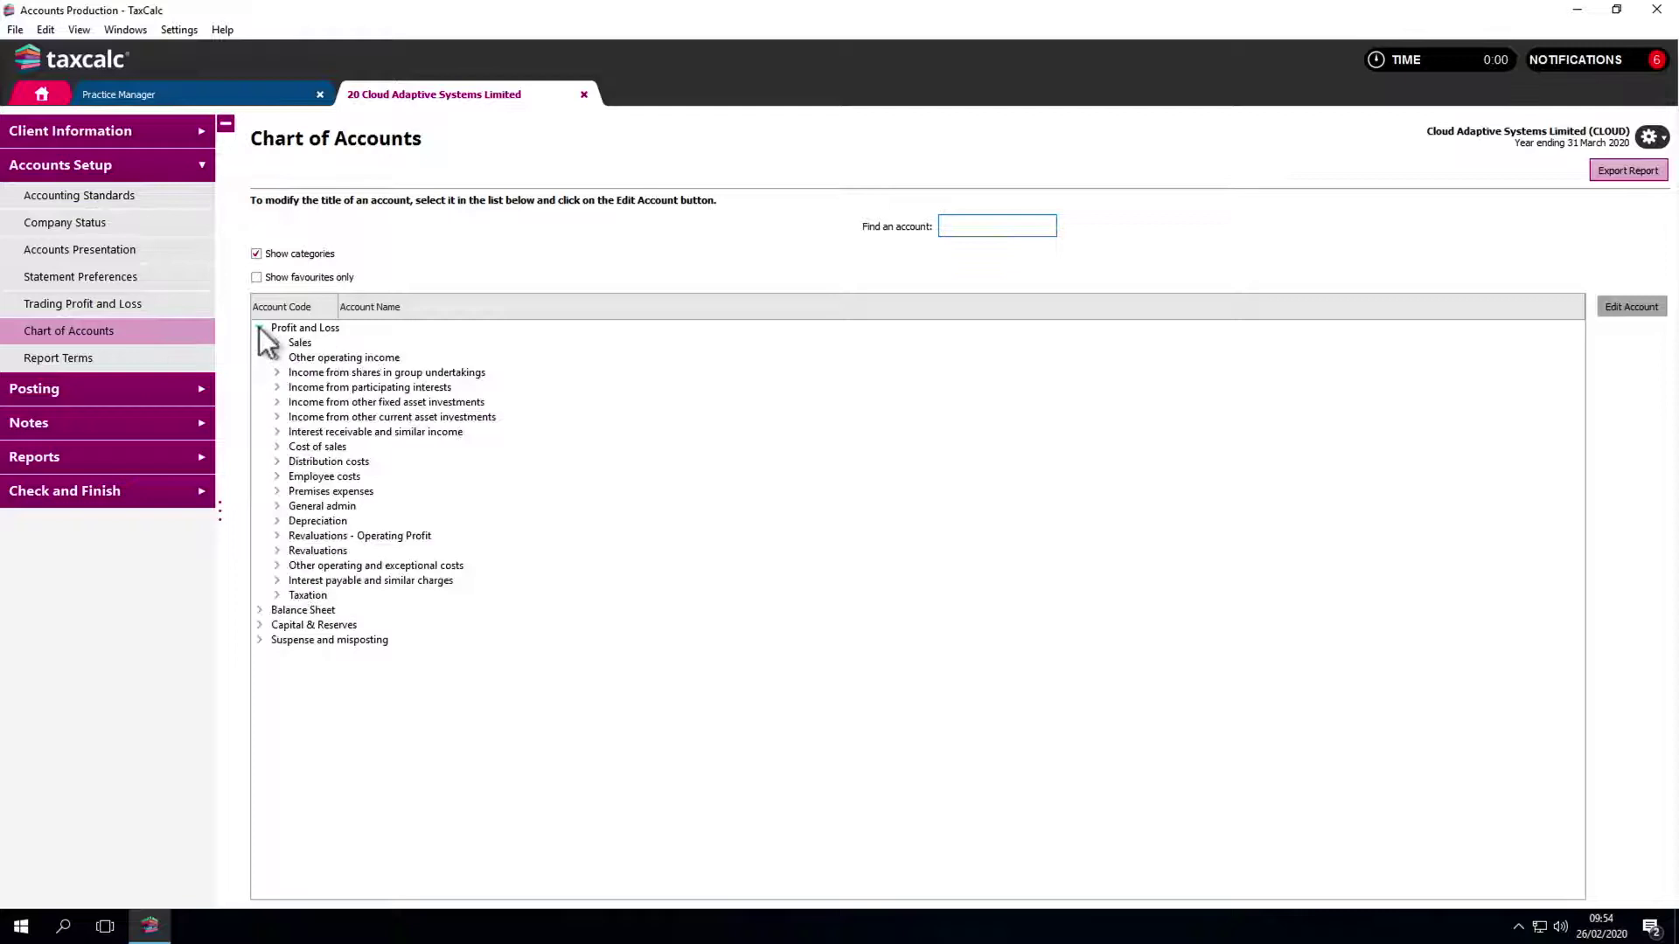
click(276, 342)
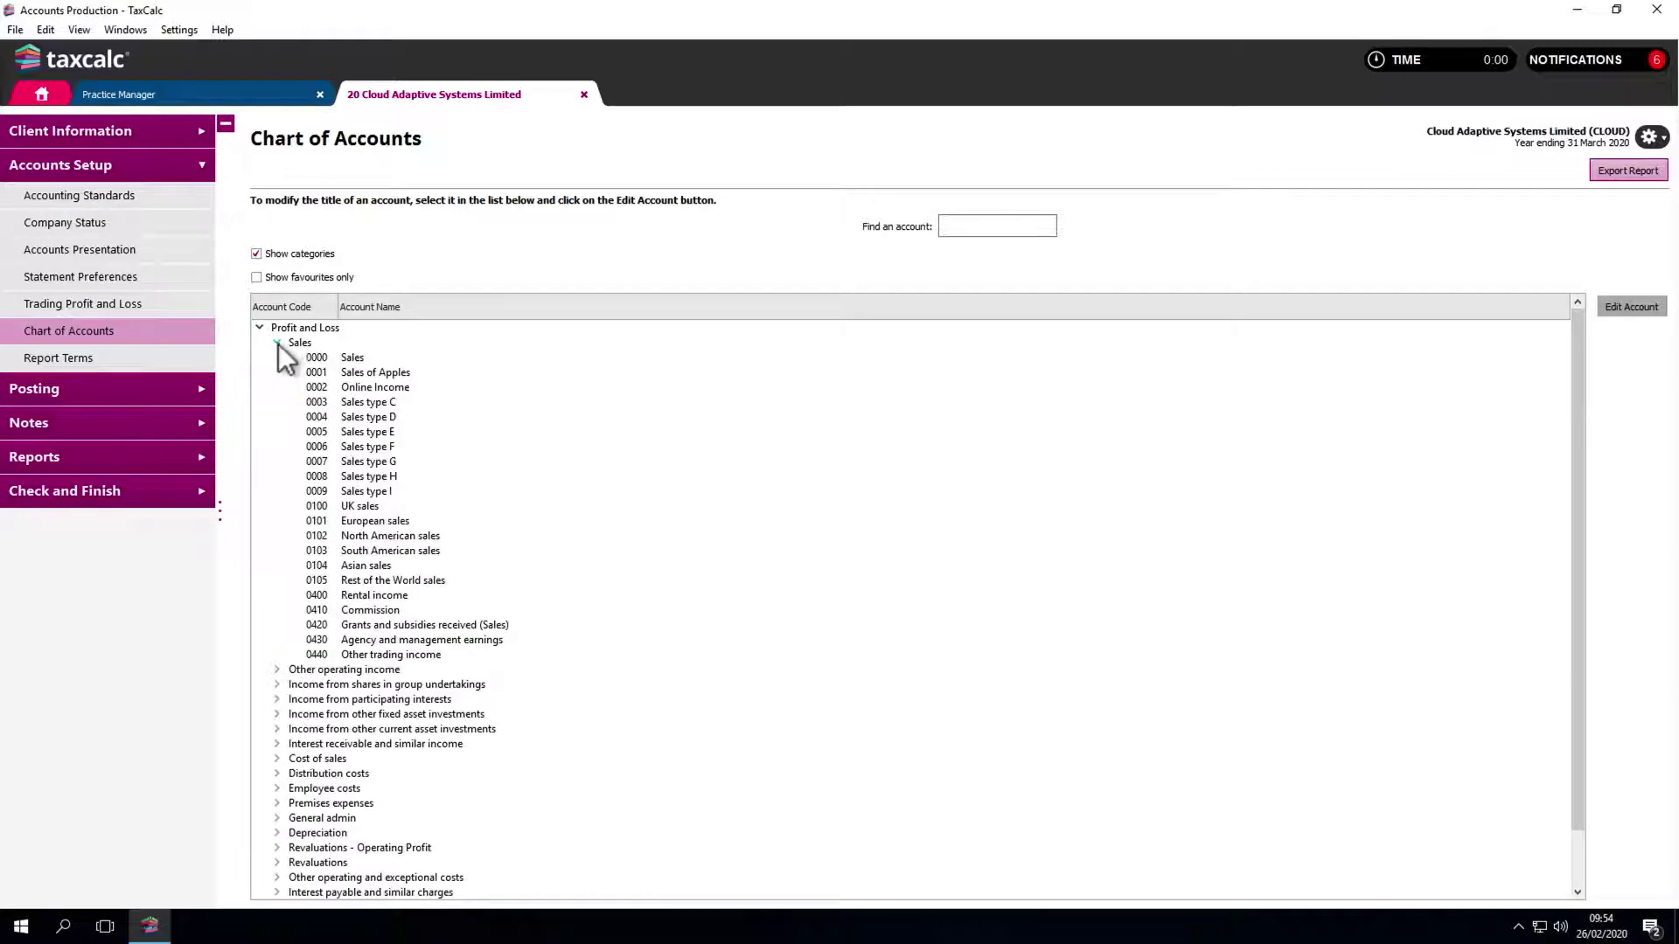
click(327, 355)
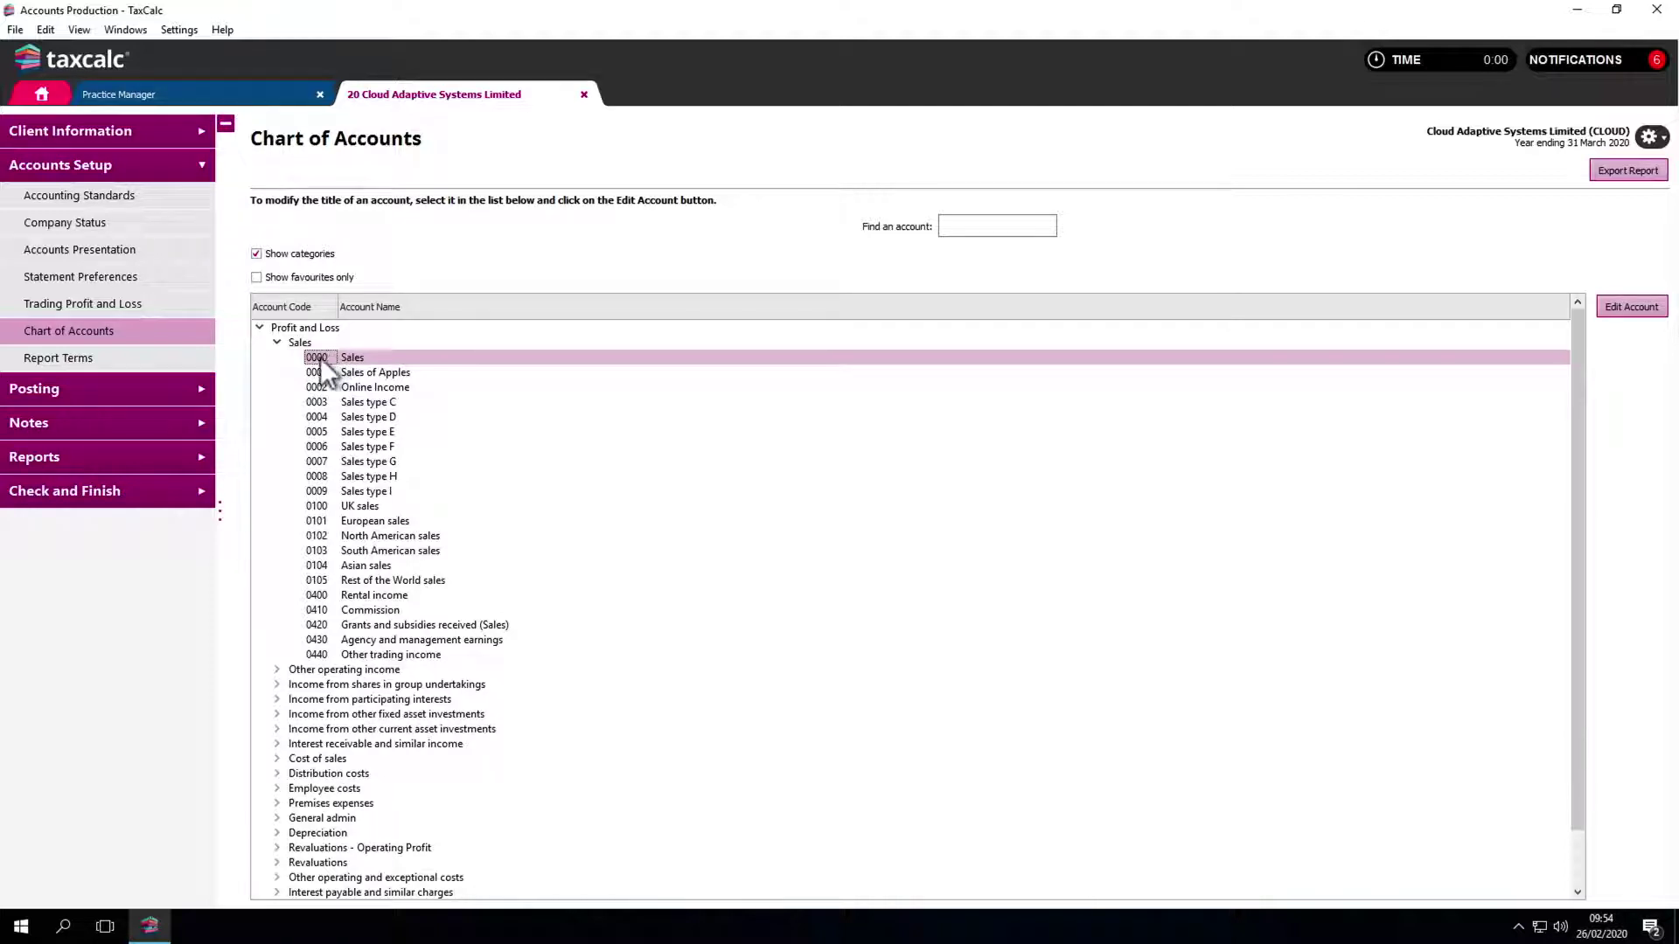
click(175, 385)
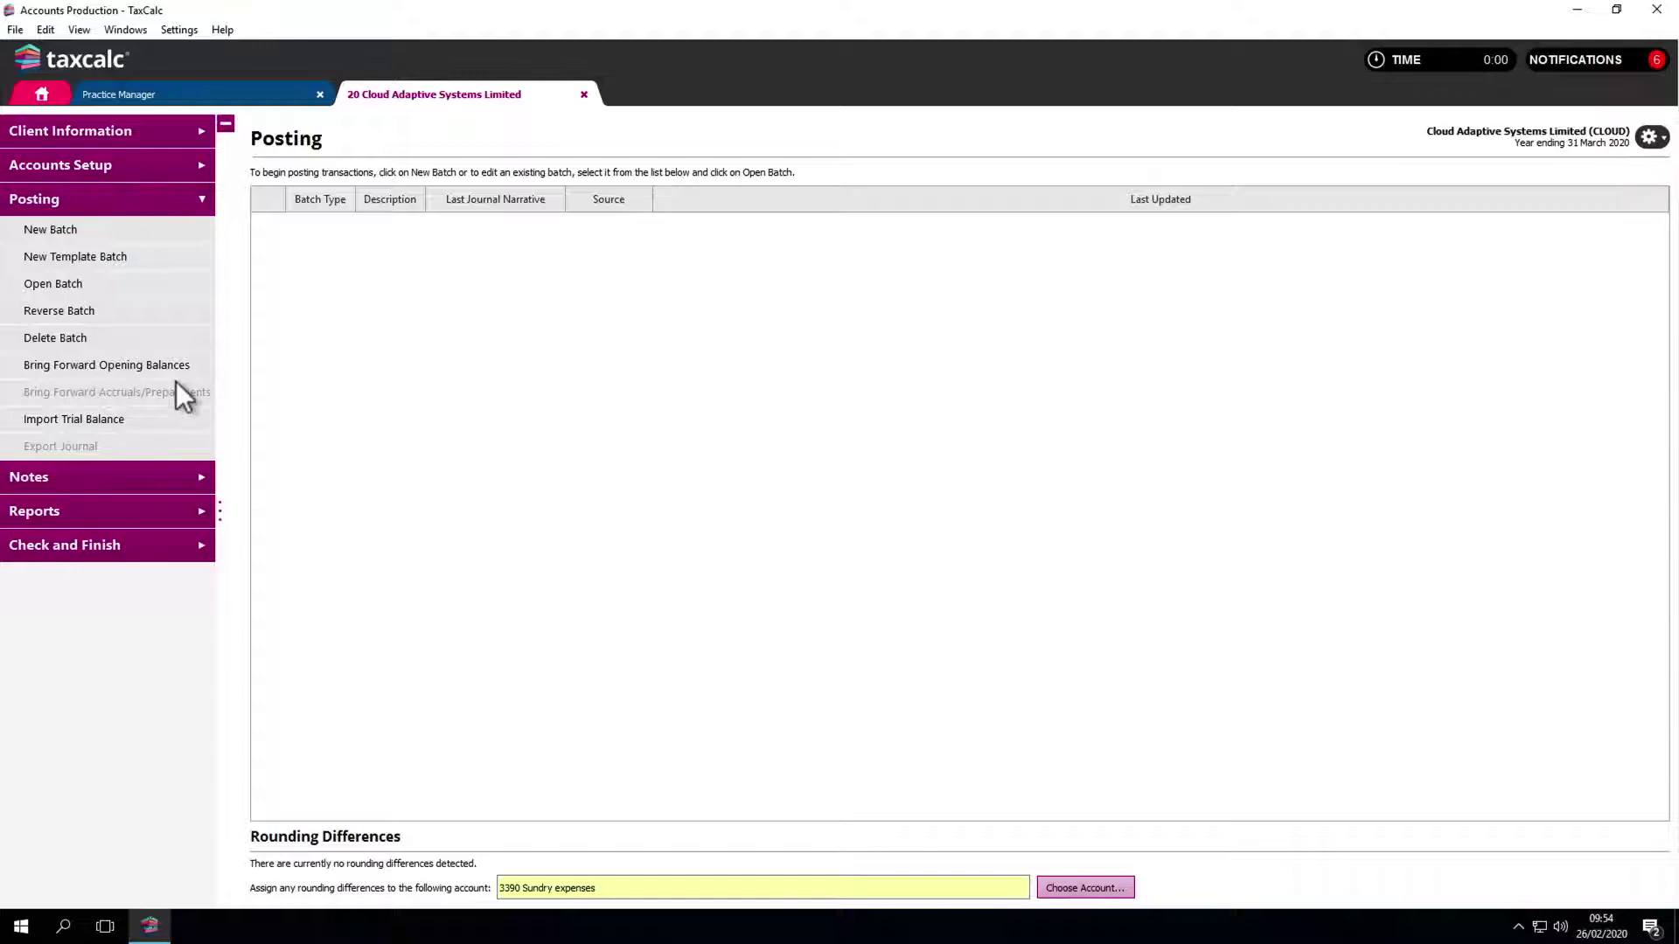
Step: Start a new Trial Balance posting batch described as 'TB 2019'
click(155, 233)
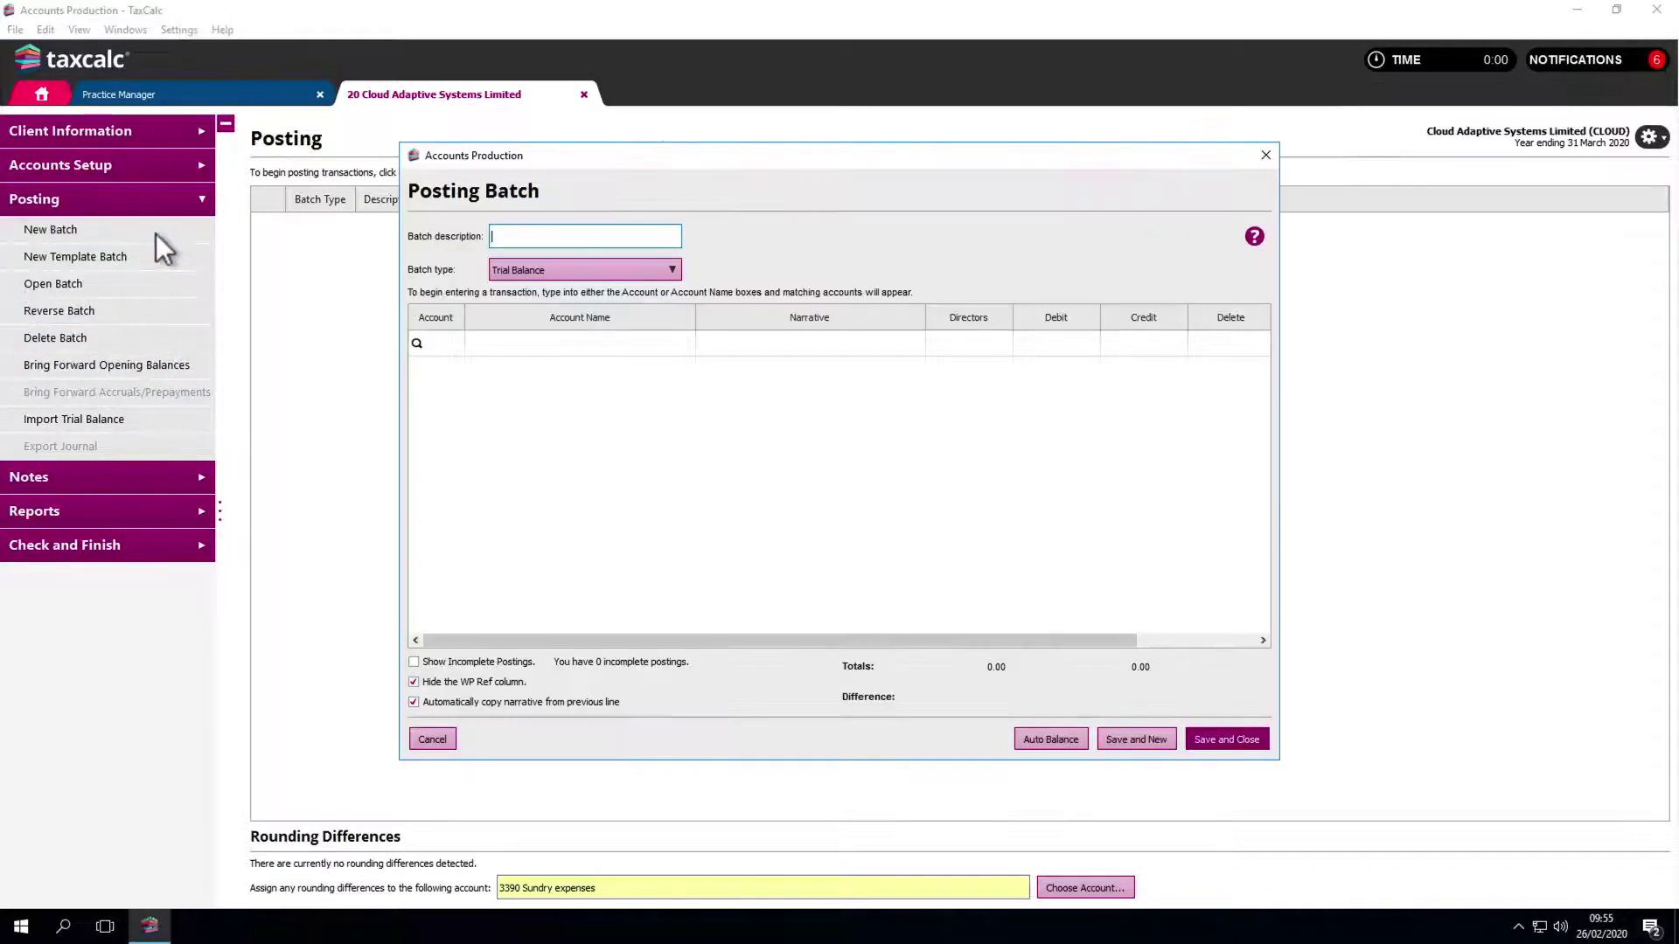
click(580, 274)
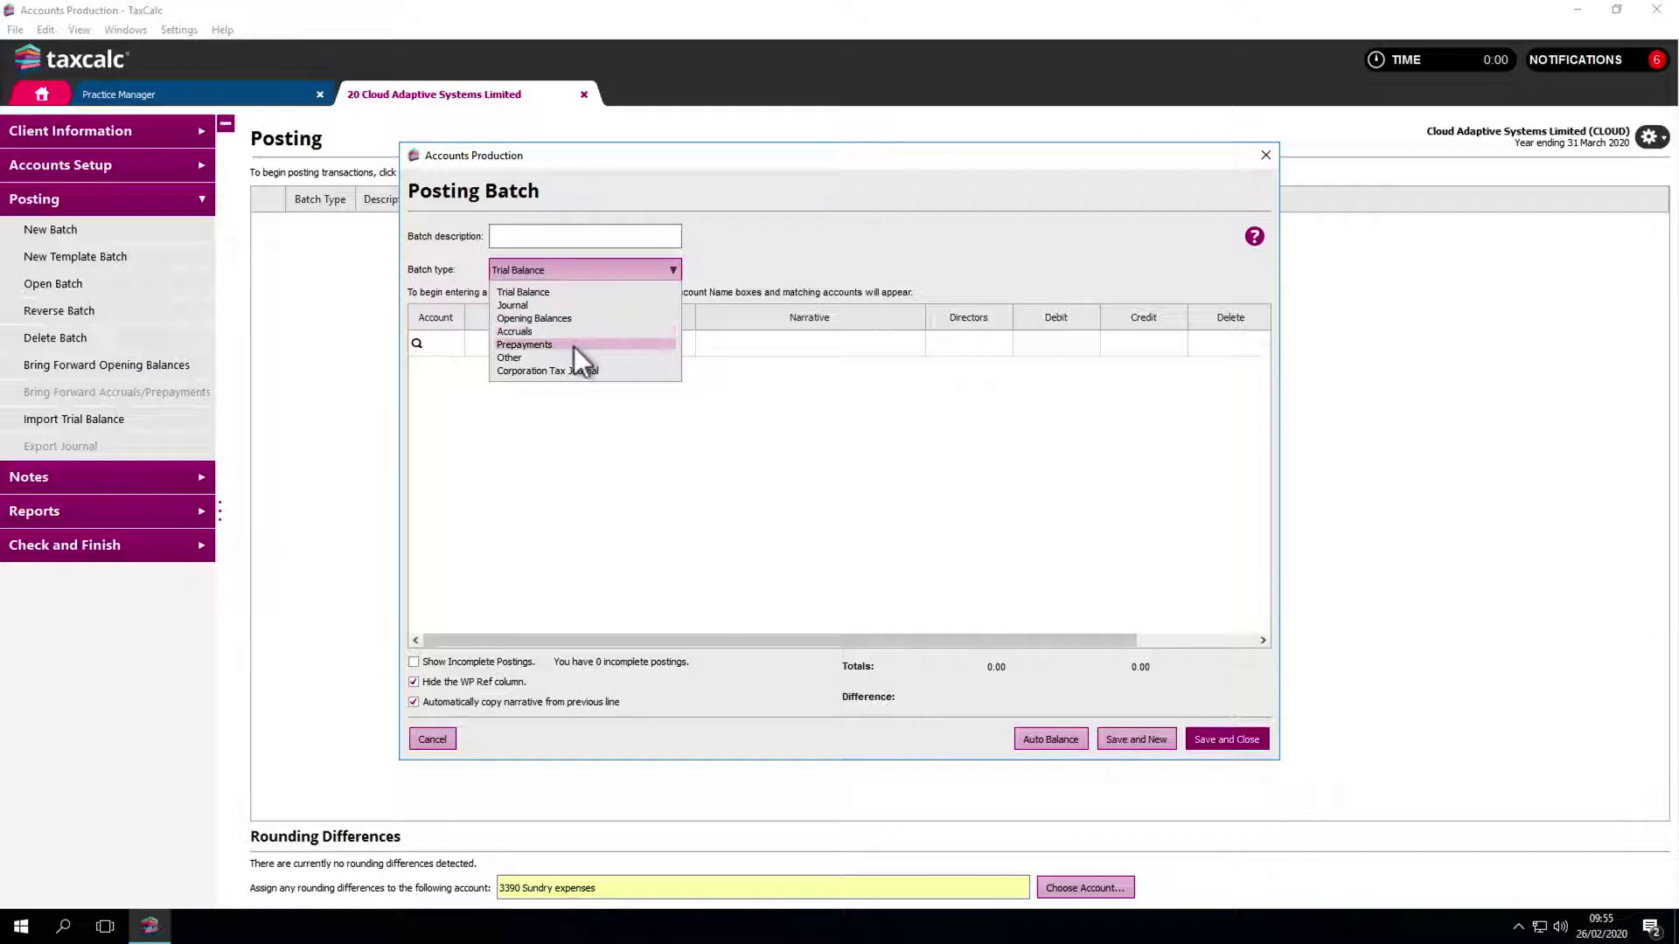
click(563, 294)
click(564, 236)
text(TB 2019)
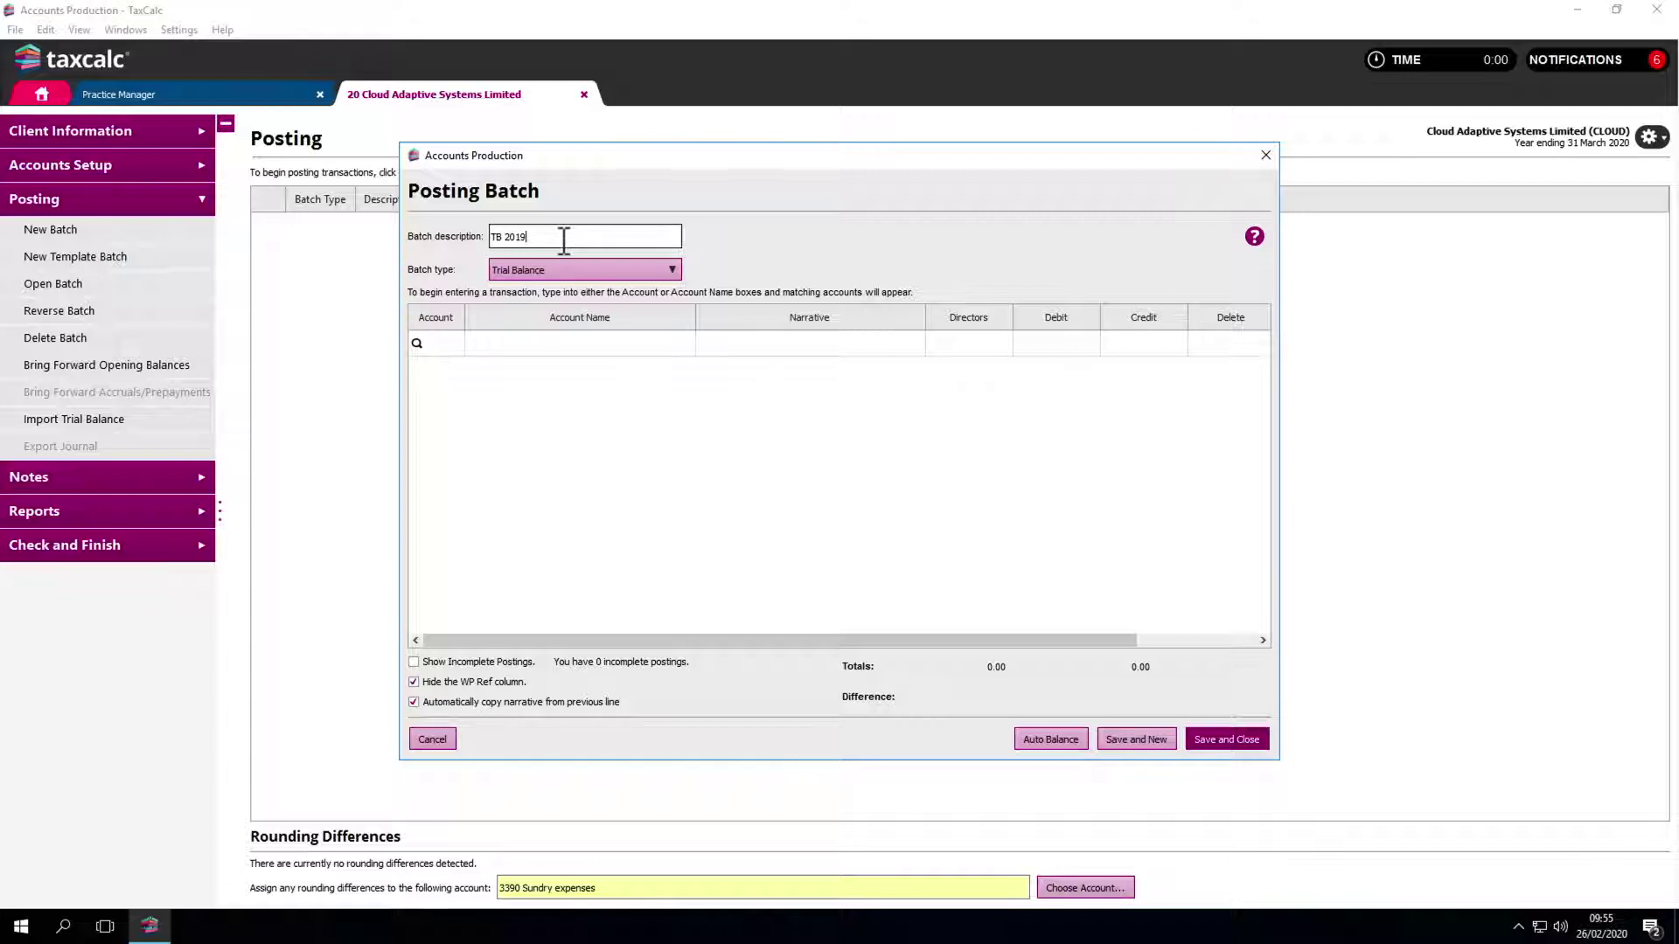
Step: Enter batch lines: Sales credit 224578 and Purchases debit 78494
click(556, 342)
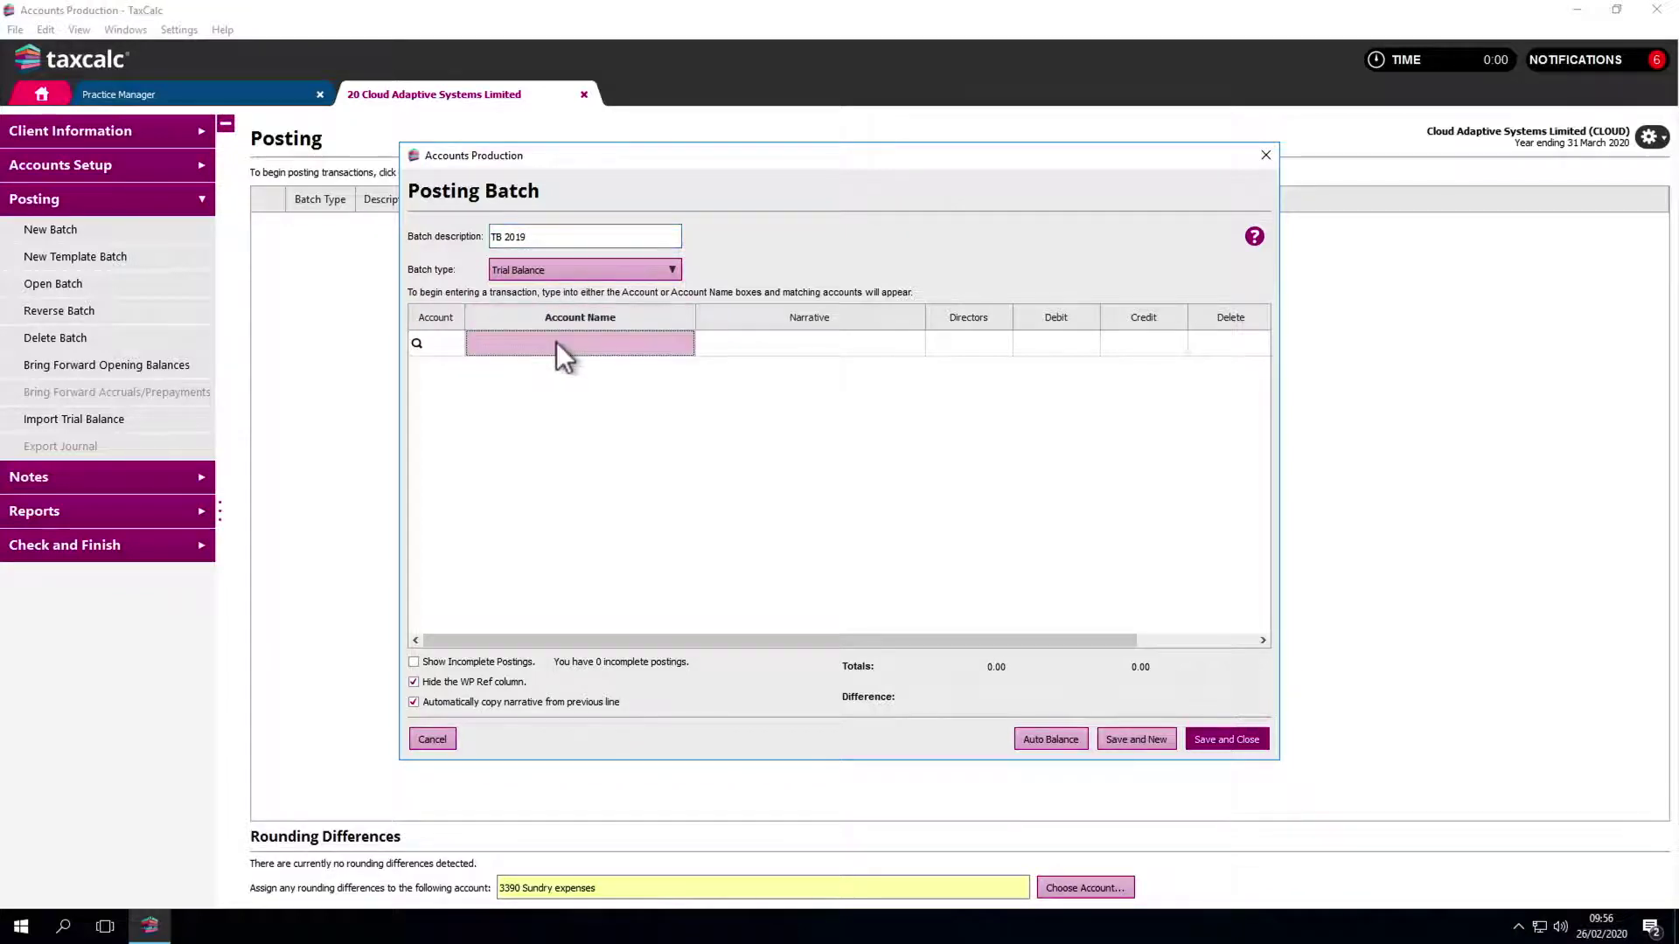
text(Sales)
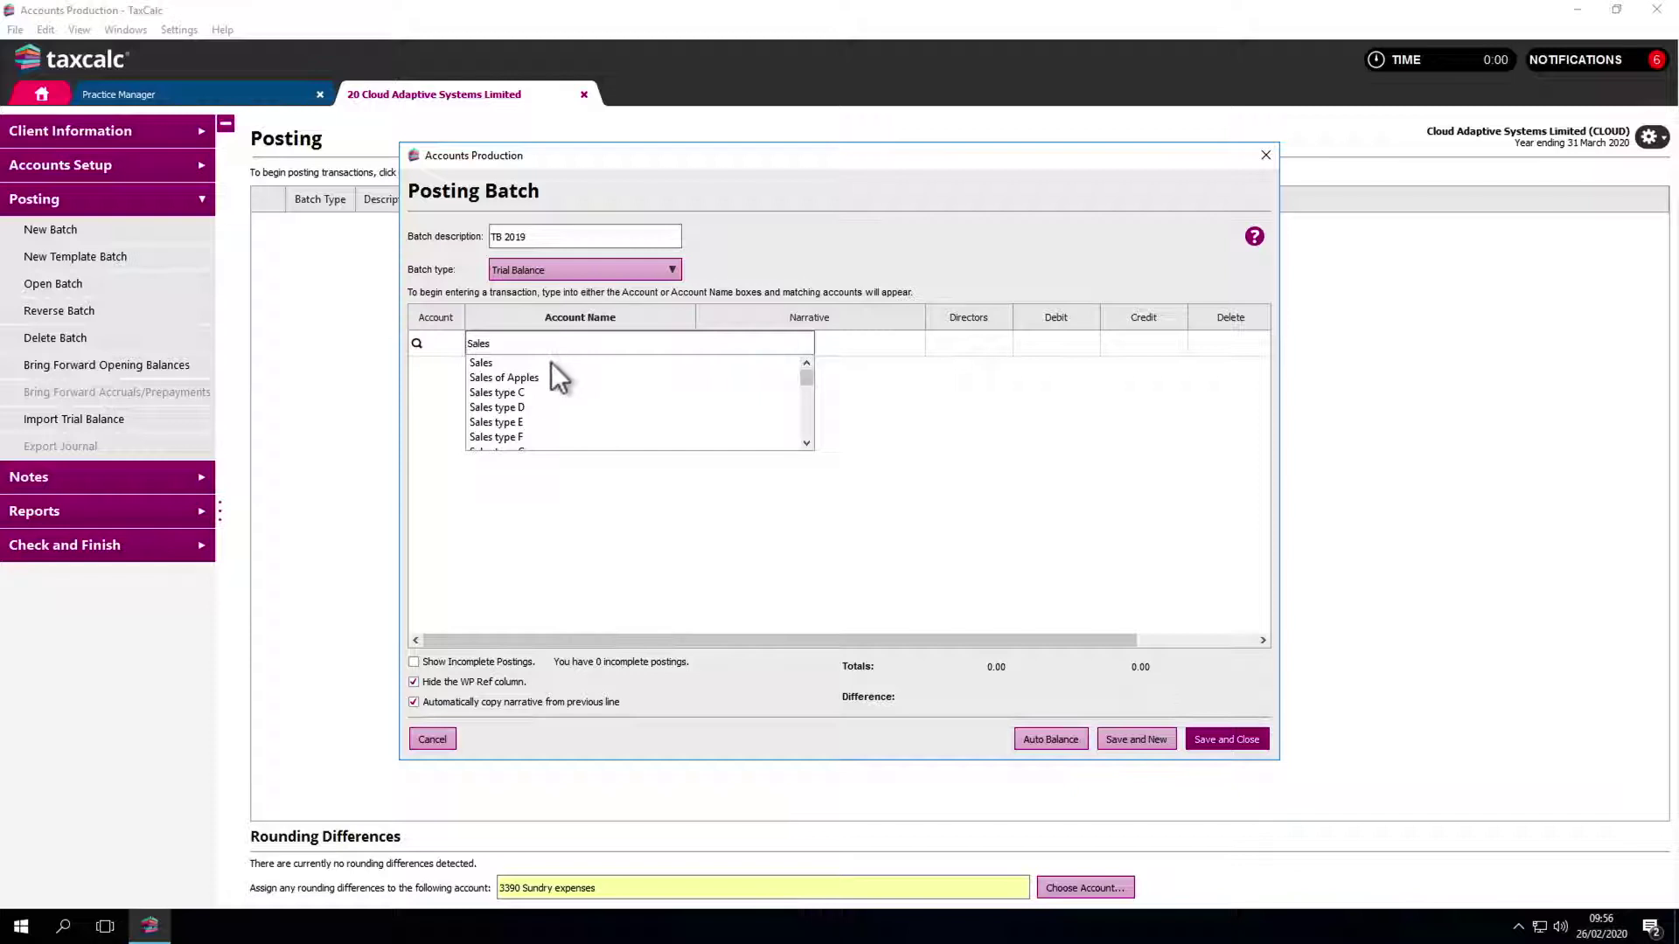
click(551, 362)
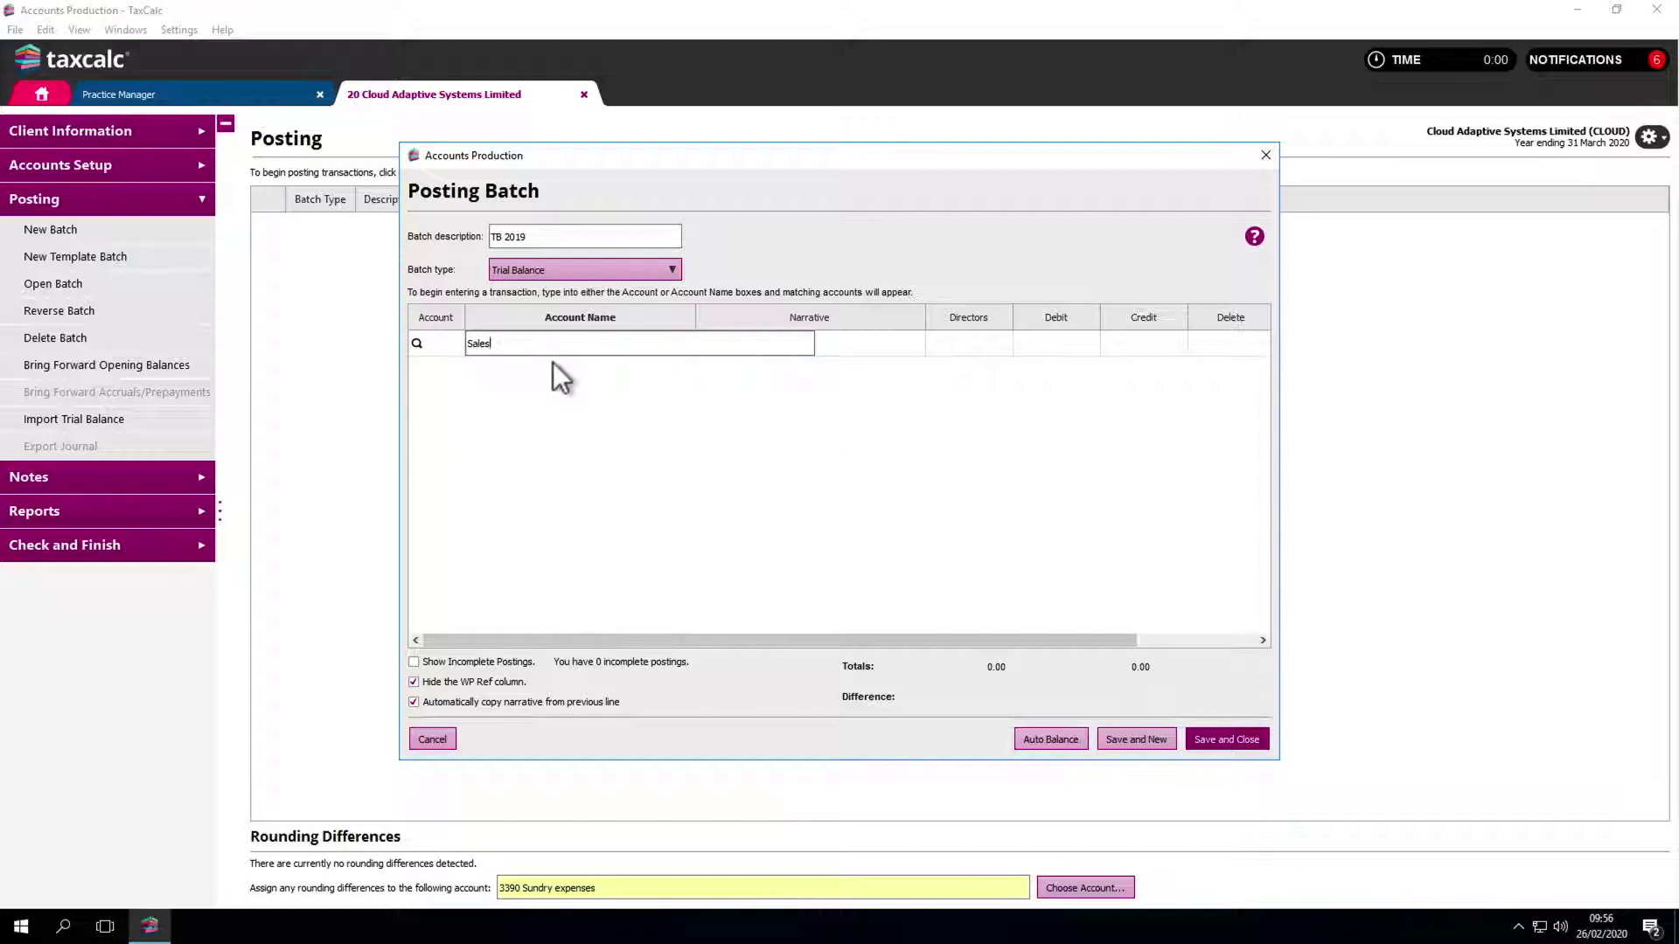
click(1120, 341)
text(224578)
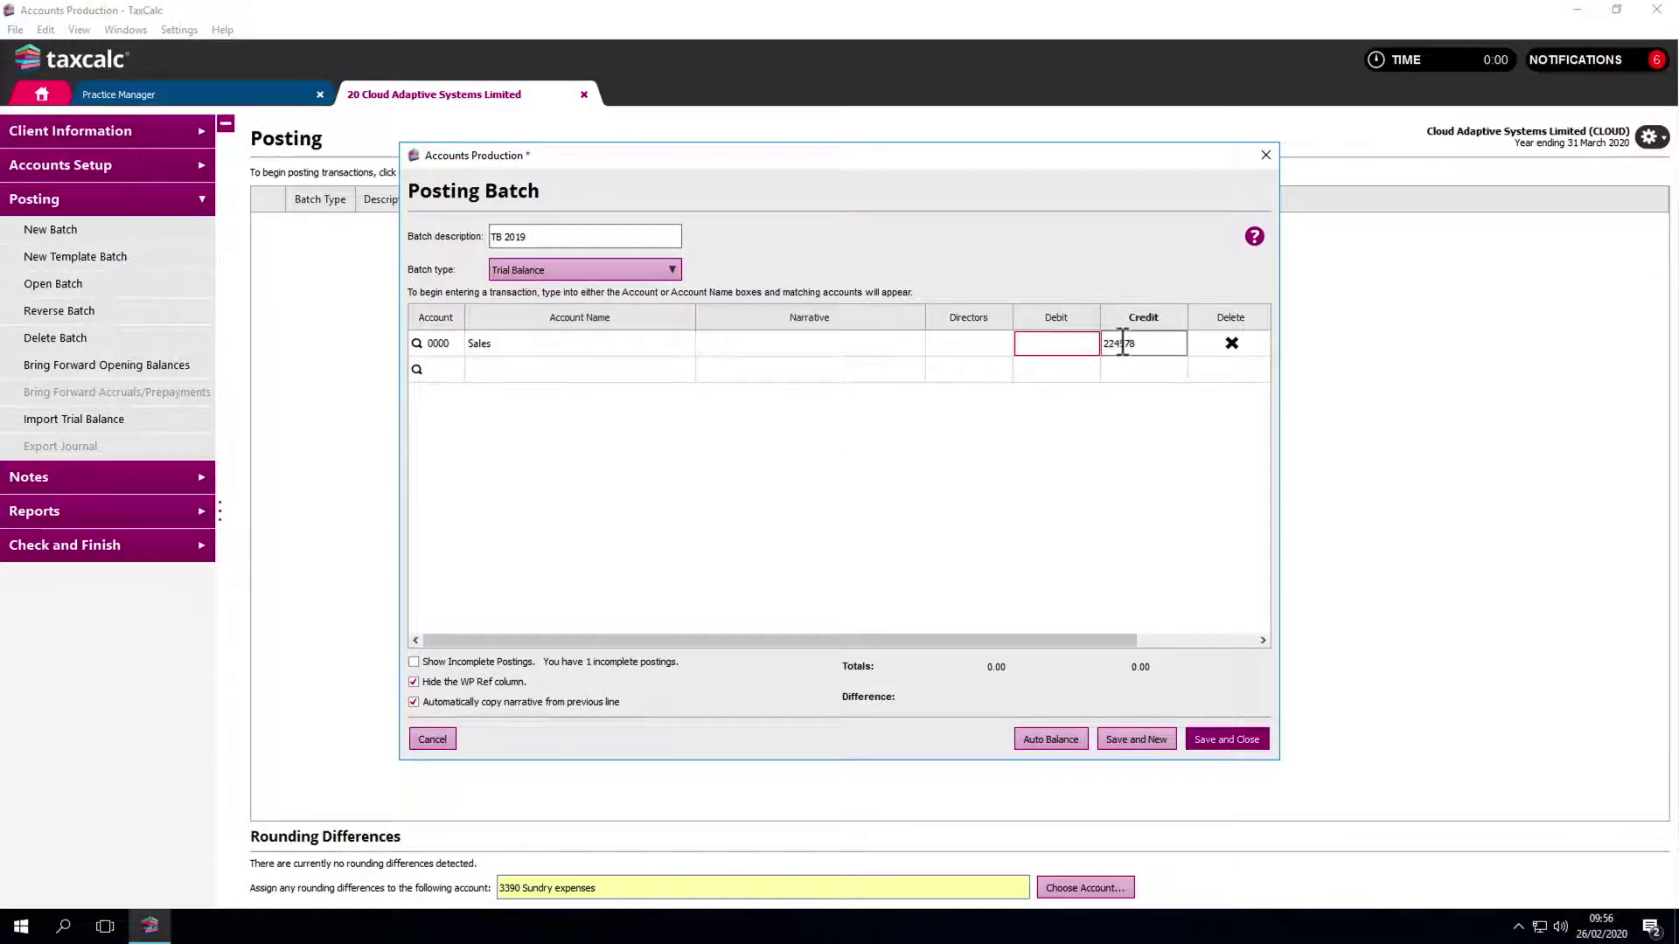
click(617, 373)
text(Purcha)
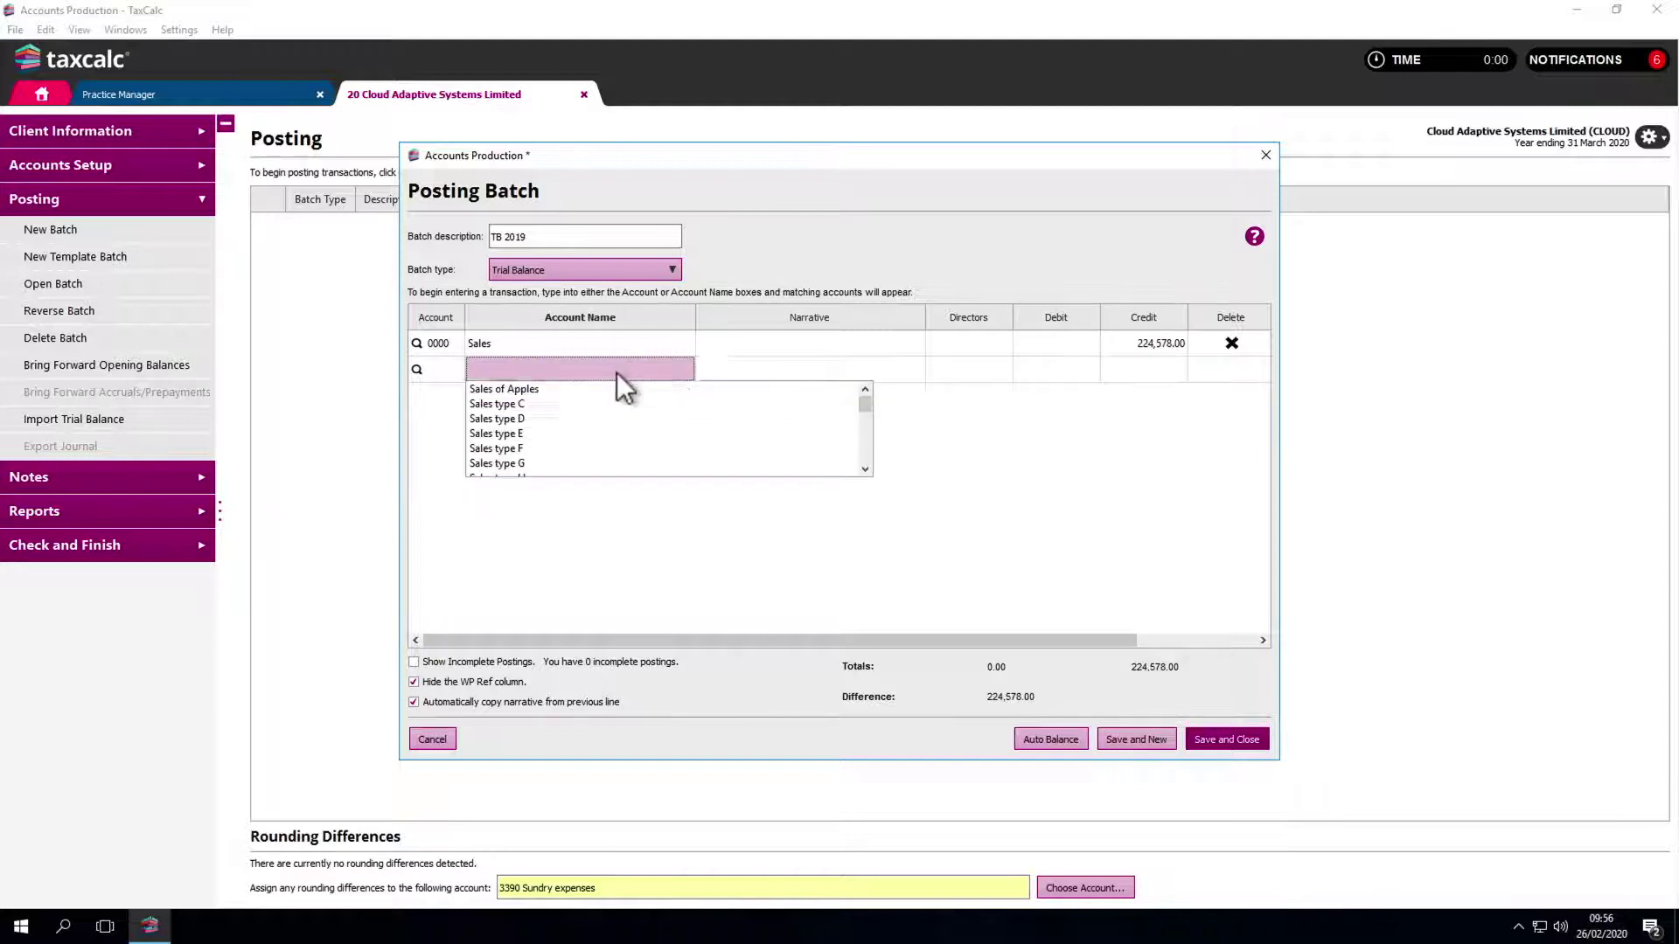
text(se)
click(603, 390)
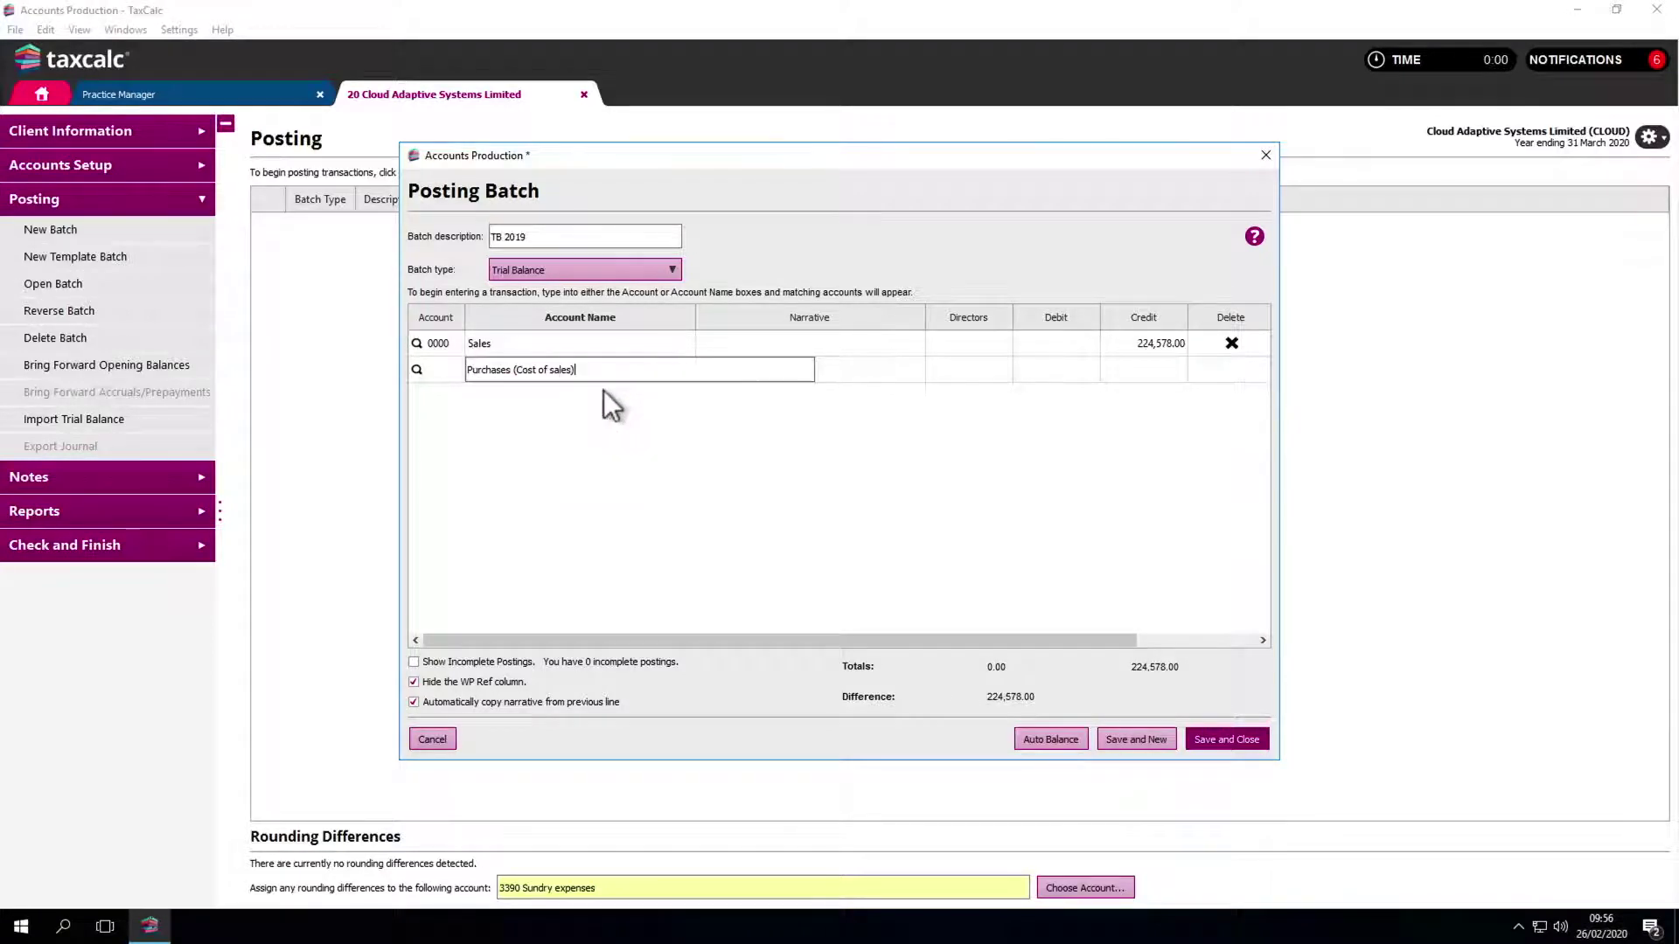
click(1046, 370)
text(7)
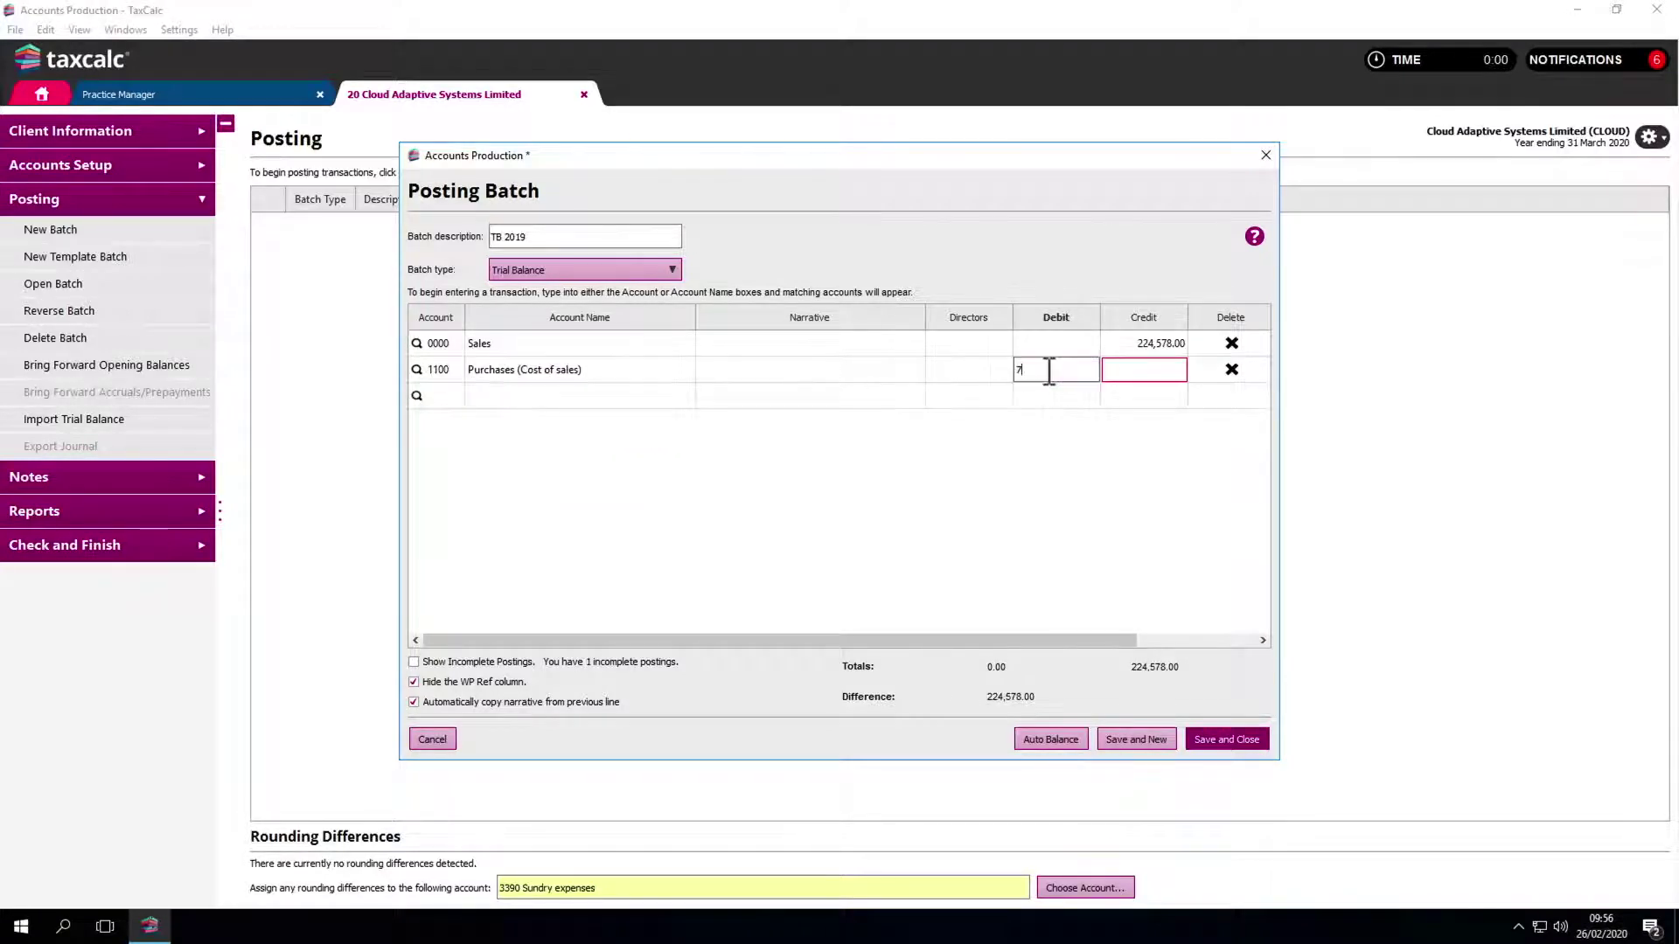
text(8494)
key(Tab)
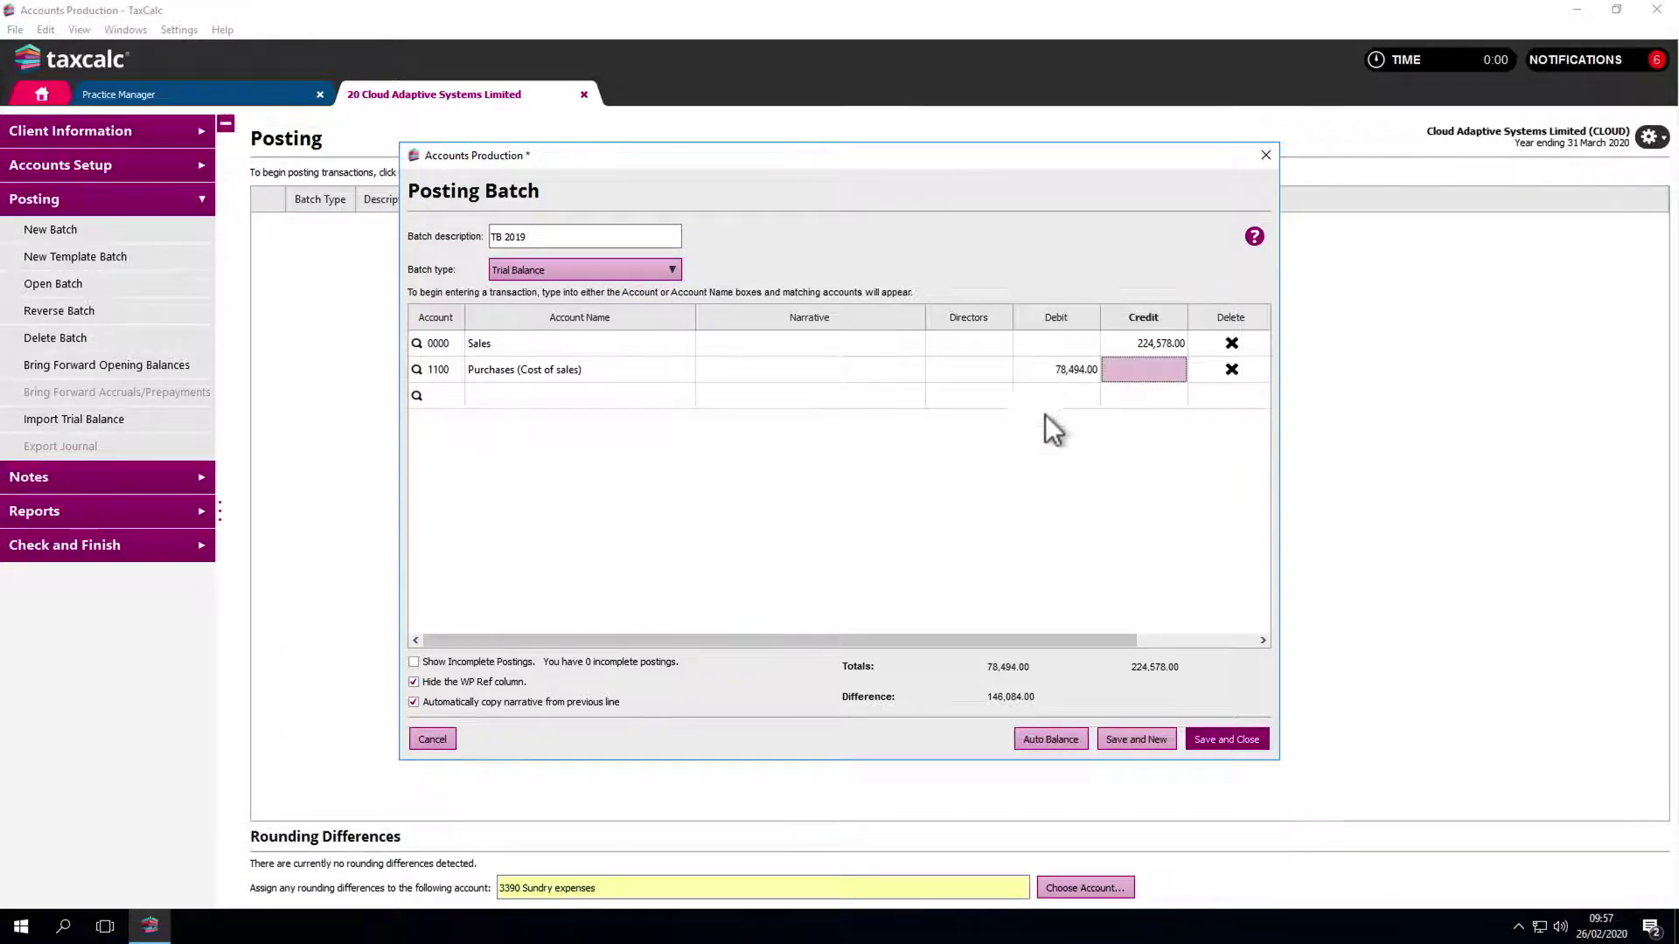
Step: Balance the batch to suspense, then discard it unsaved and minimise TaxCalc
click(1061, 735)
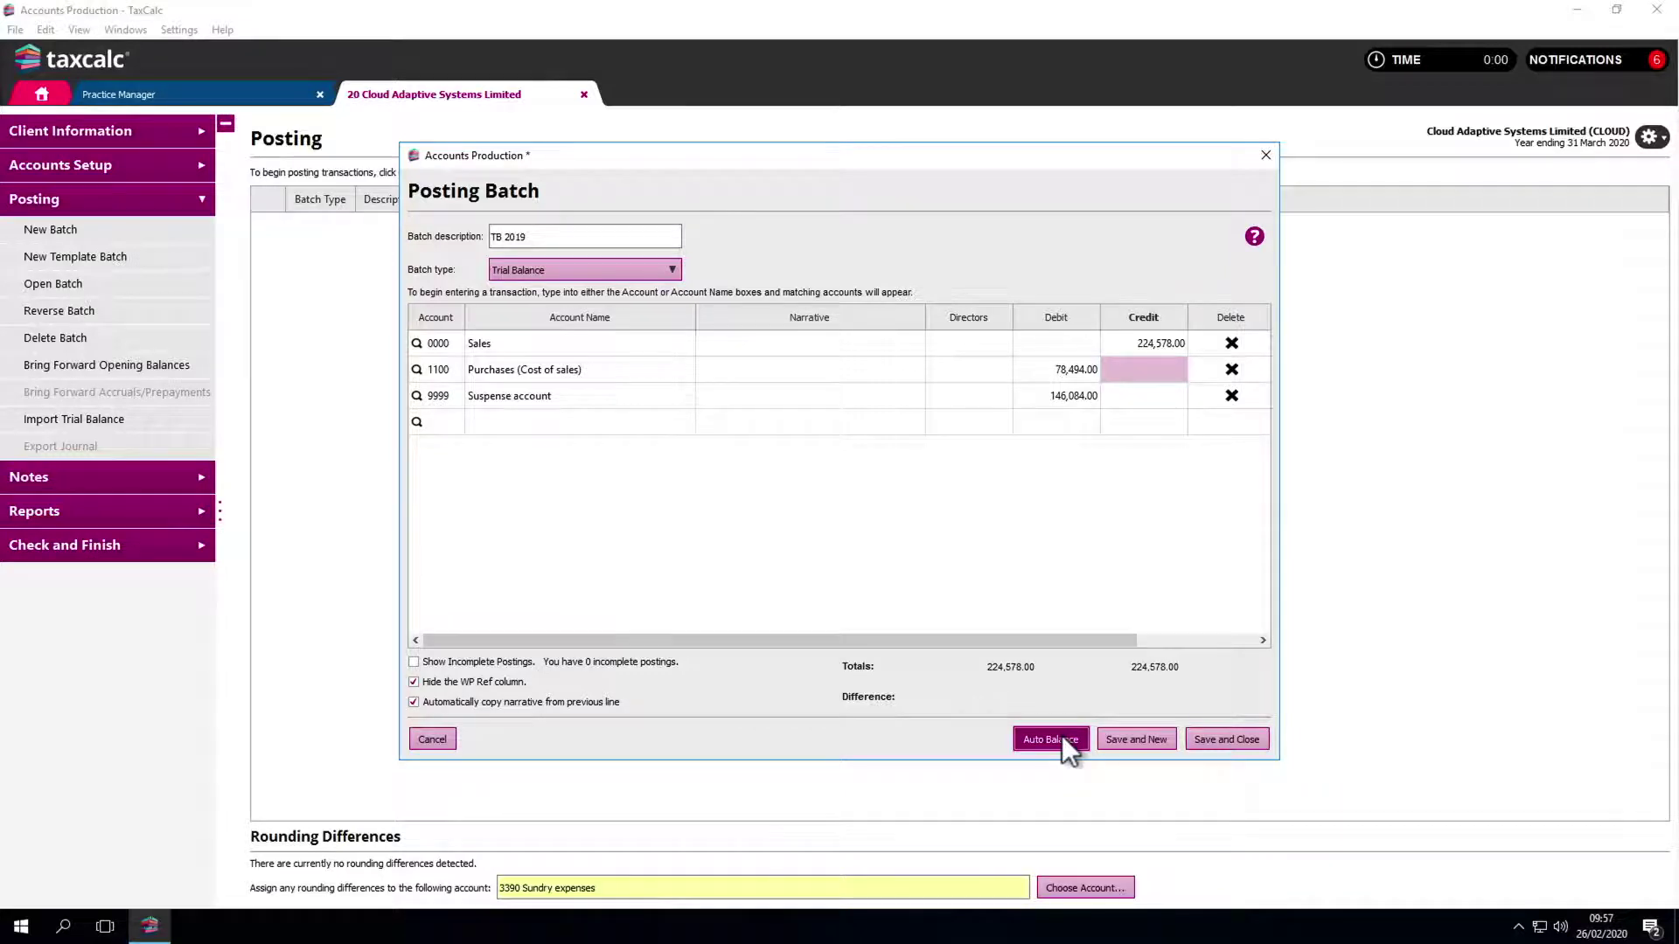
click(1266, 156)
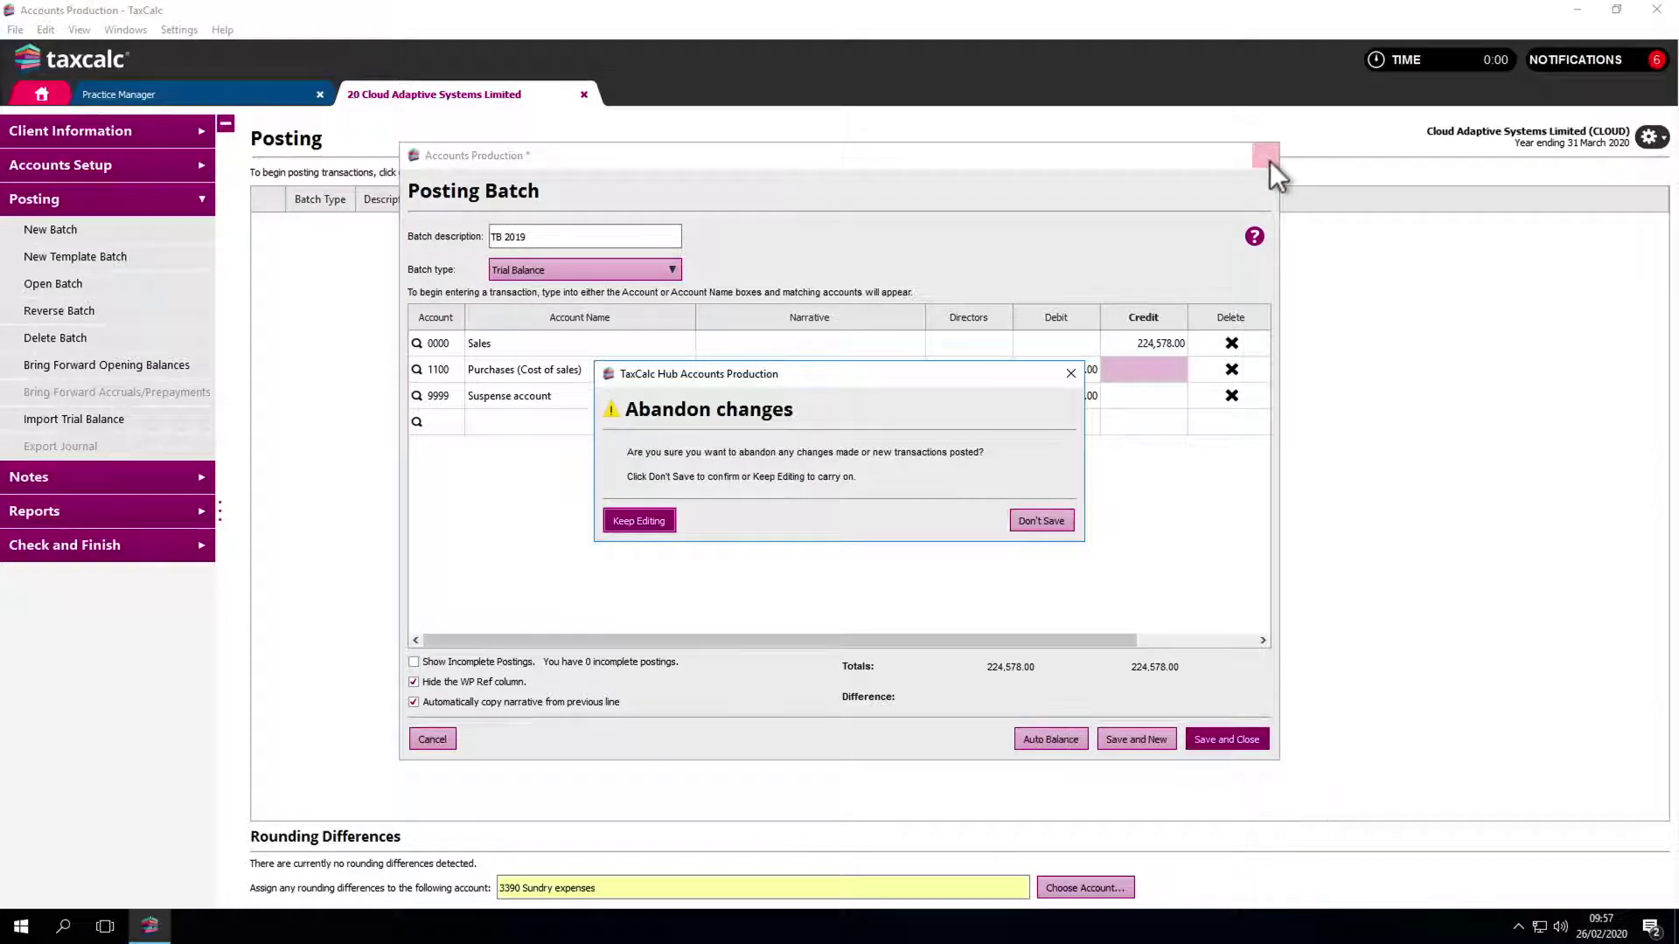
click(1067, 524)
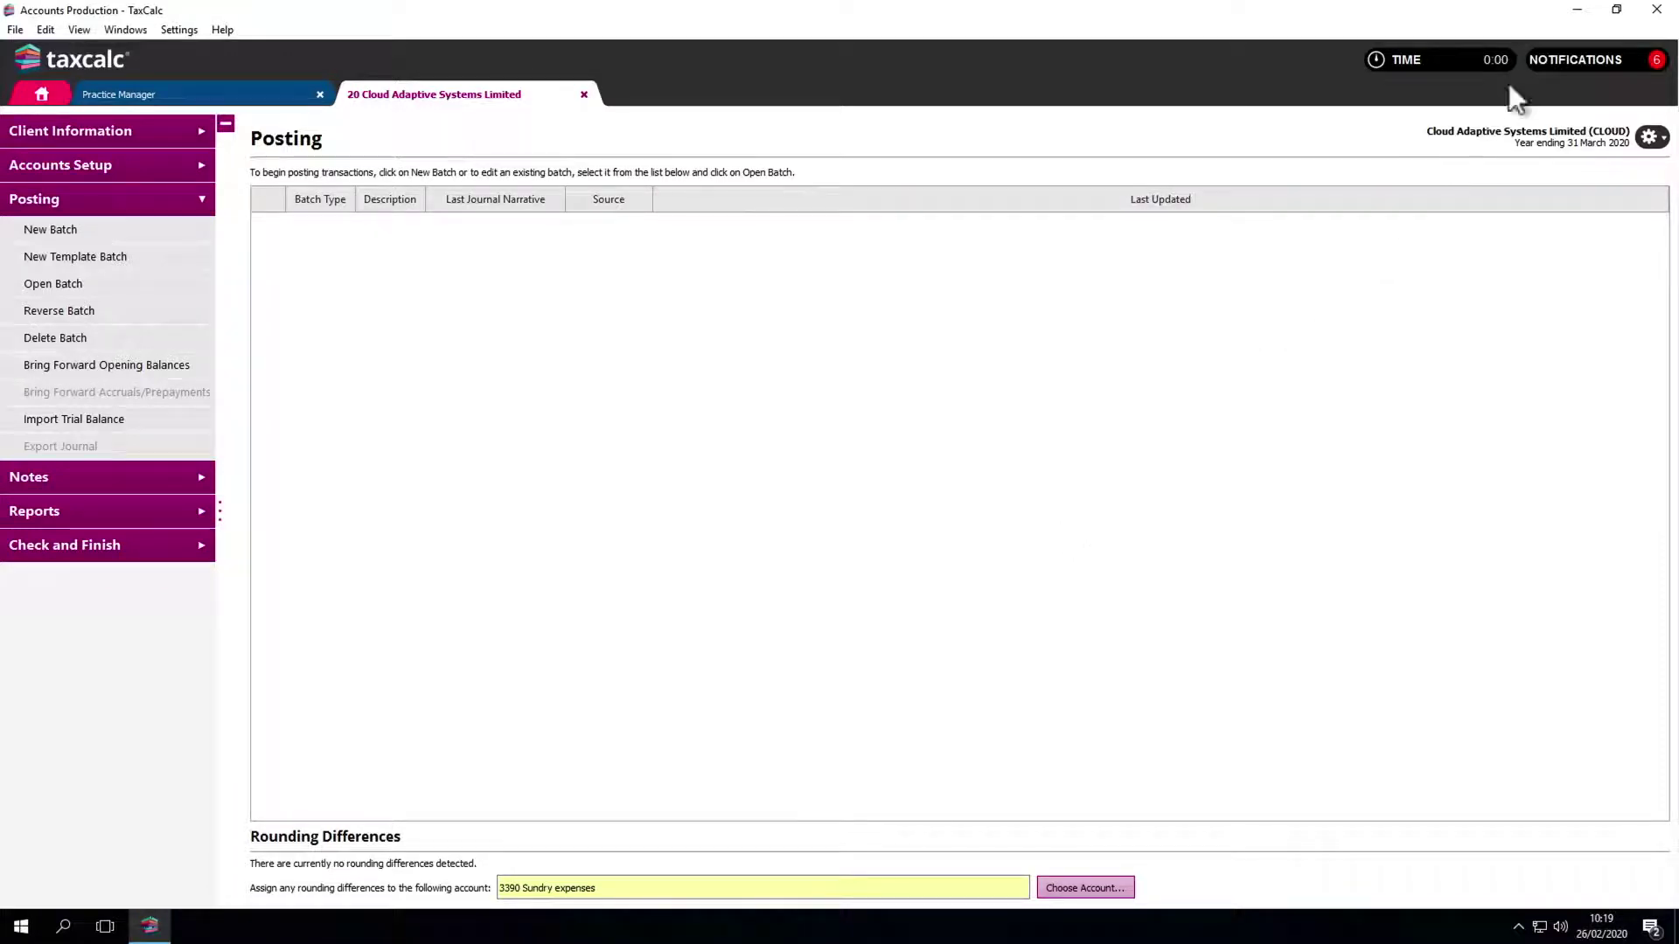
click(1576, 9)
Step: Open TB_CloudAdaptiveSystemsLimited_31032020 from Documents\Accounts Production in Excel
key(super+e)
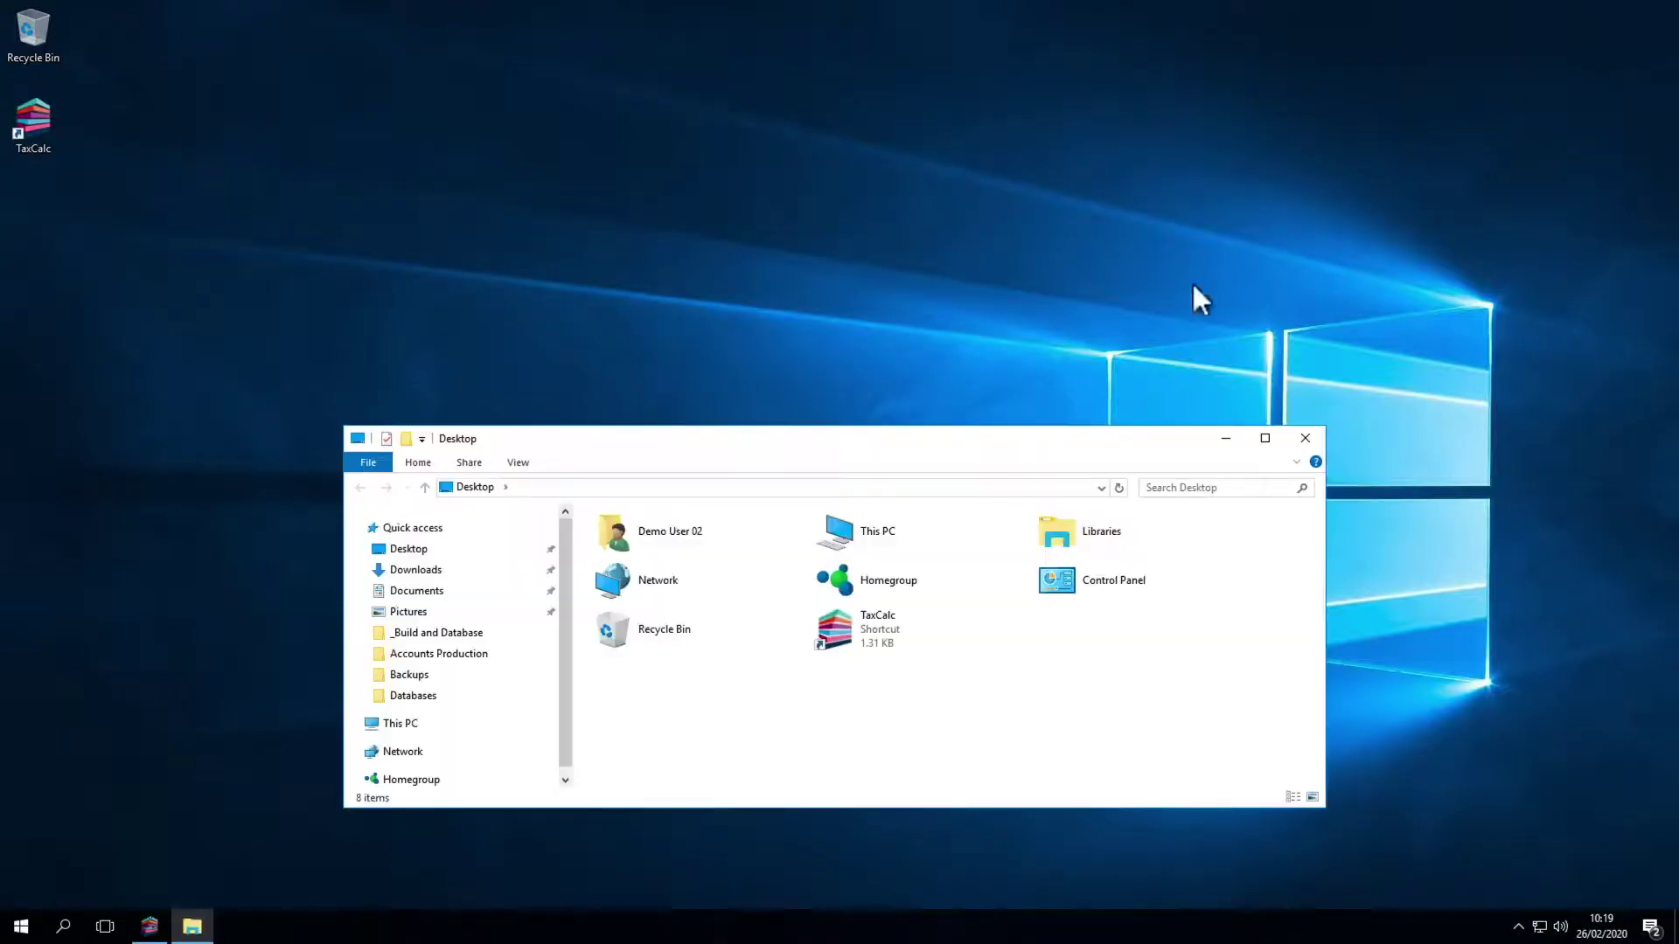
click(444, 591)
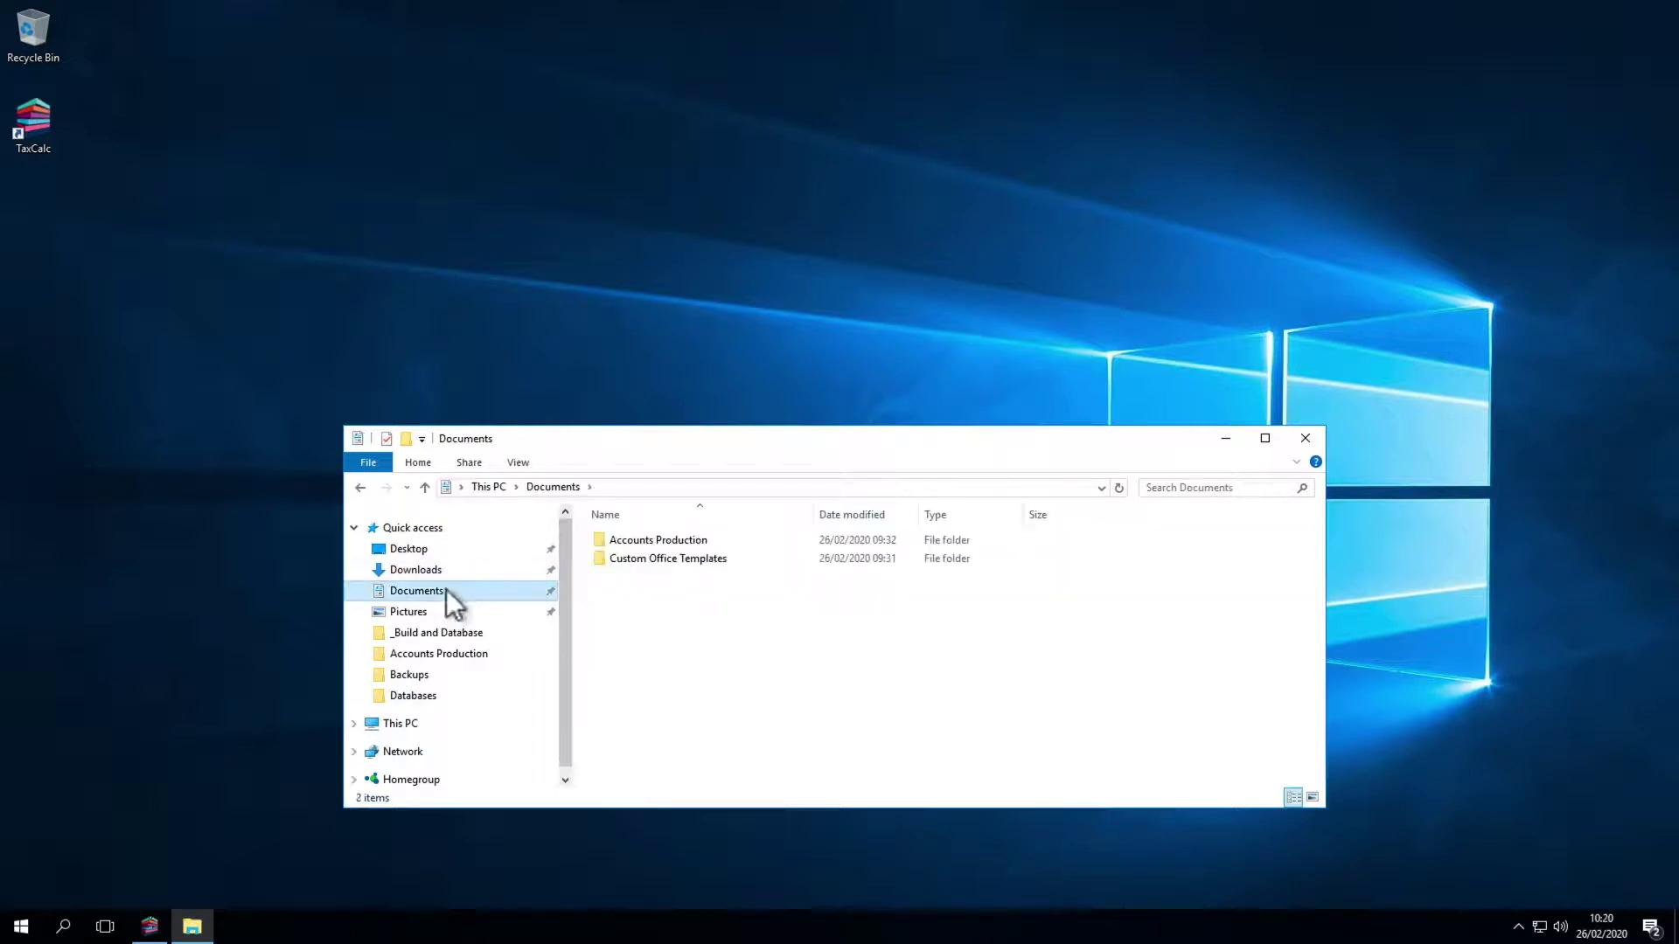
double_click(624, 538)
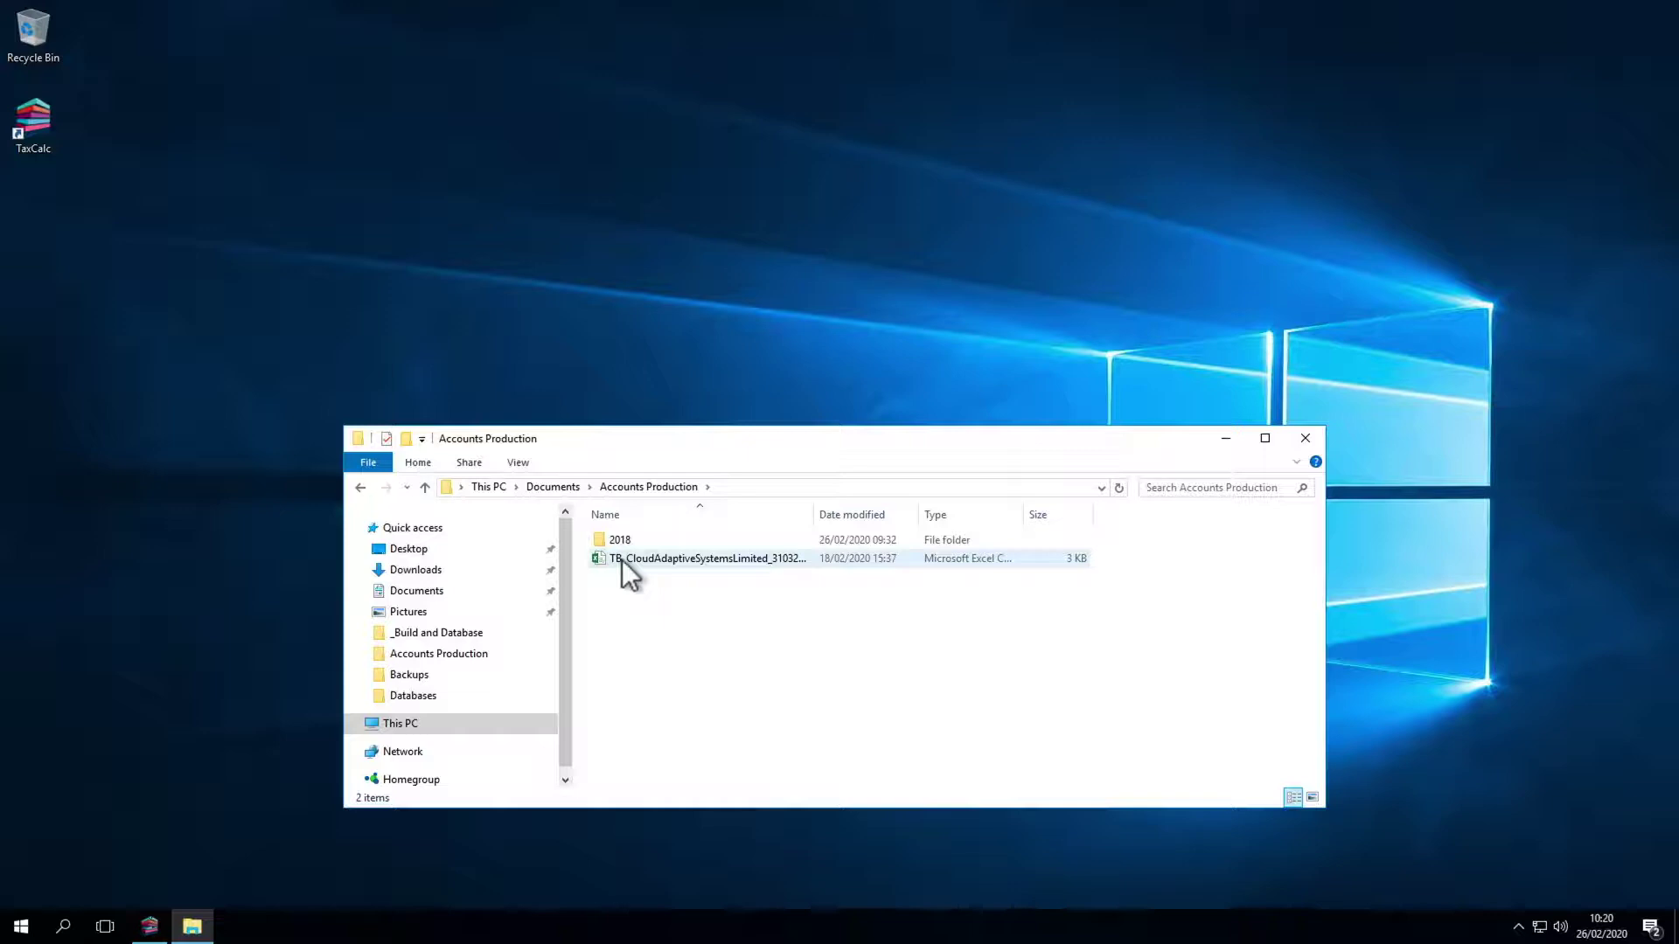
click(622, 560)
double_click(621, 559)
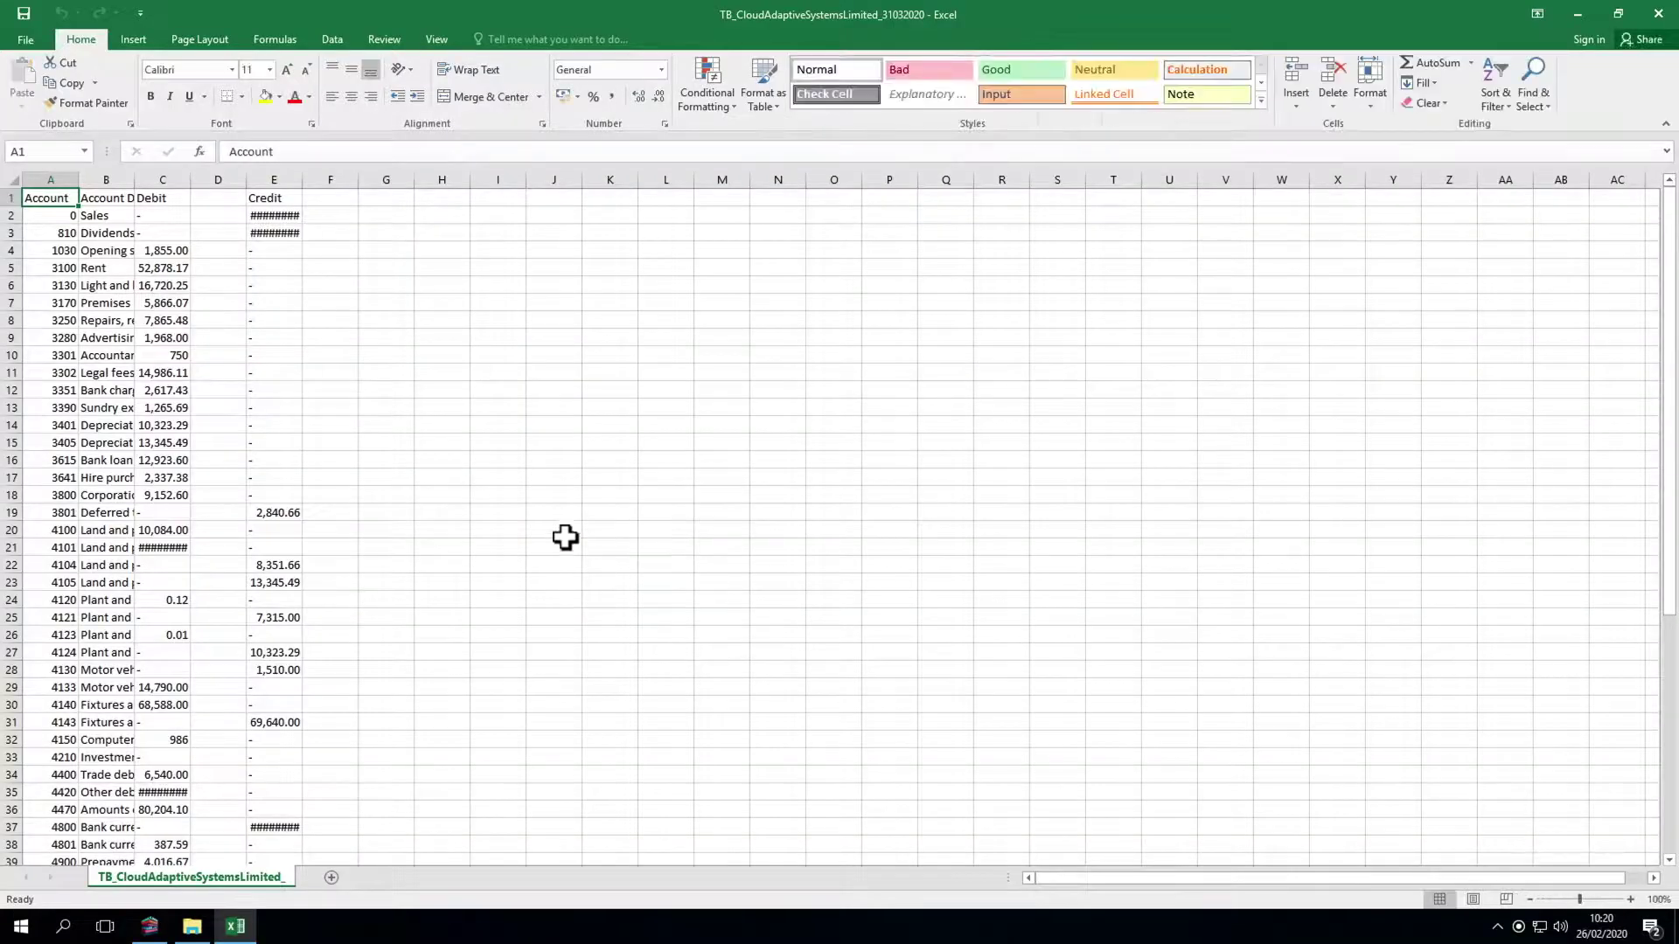
Step: Autofit every column and scroll down to the 1,528,277.34 debit and credit totals
click(13, 177)
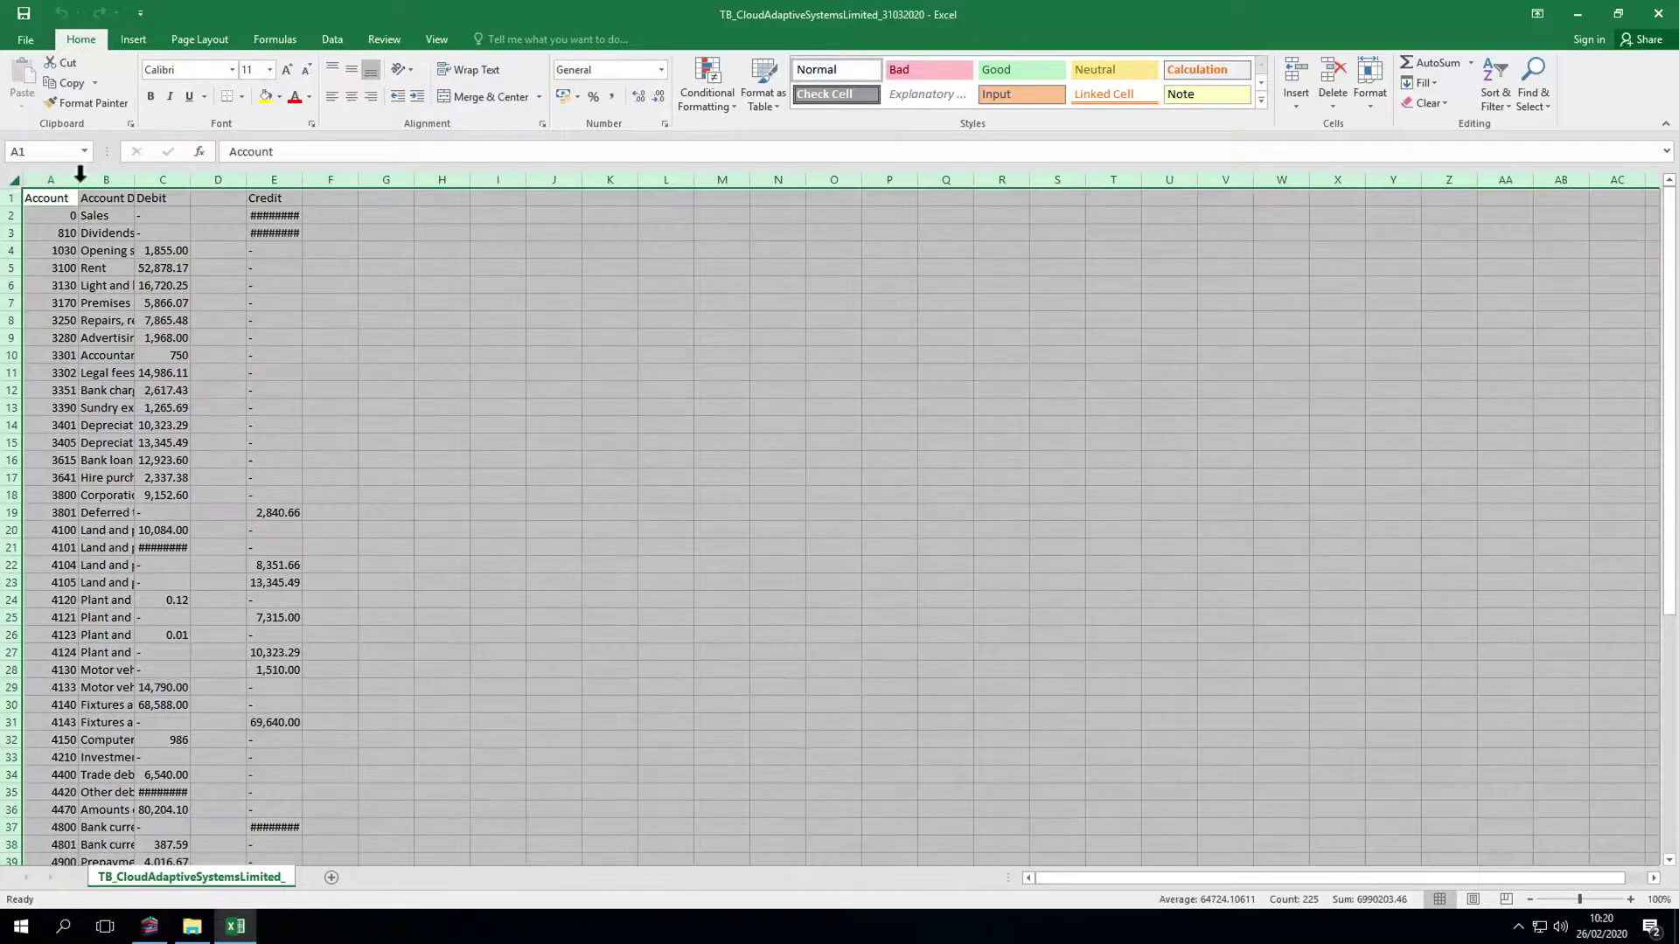
double_click(78, 179)
click(113, 202)
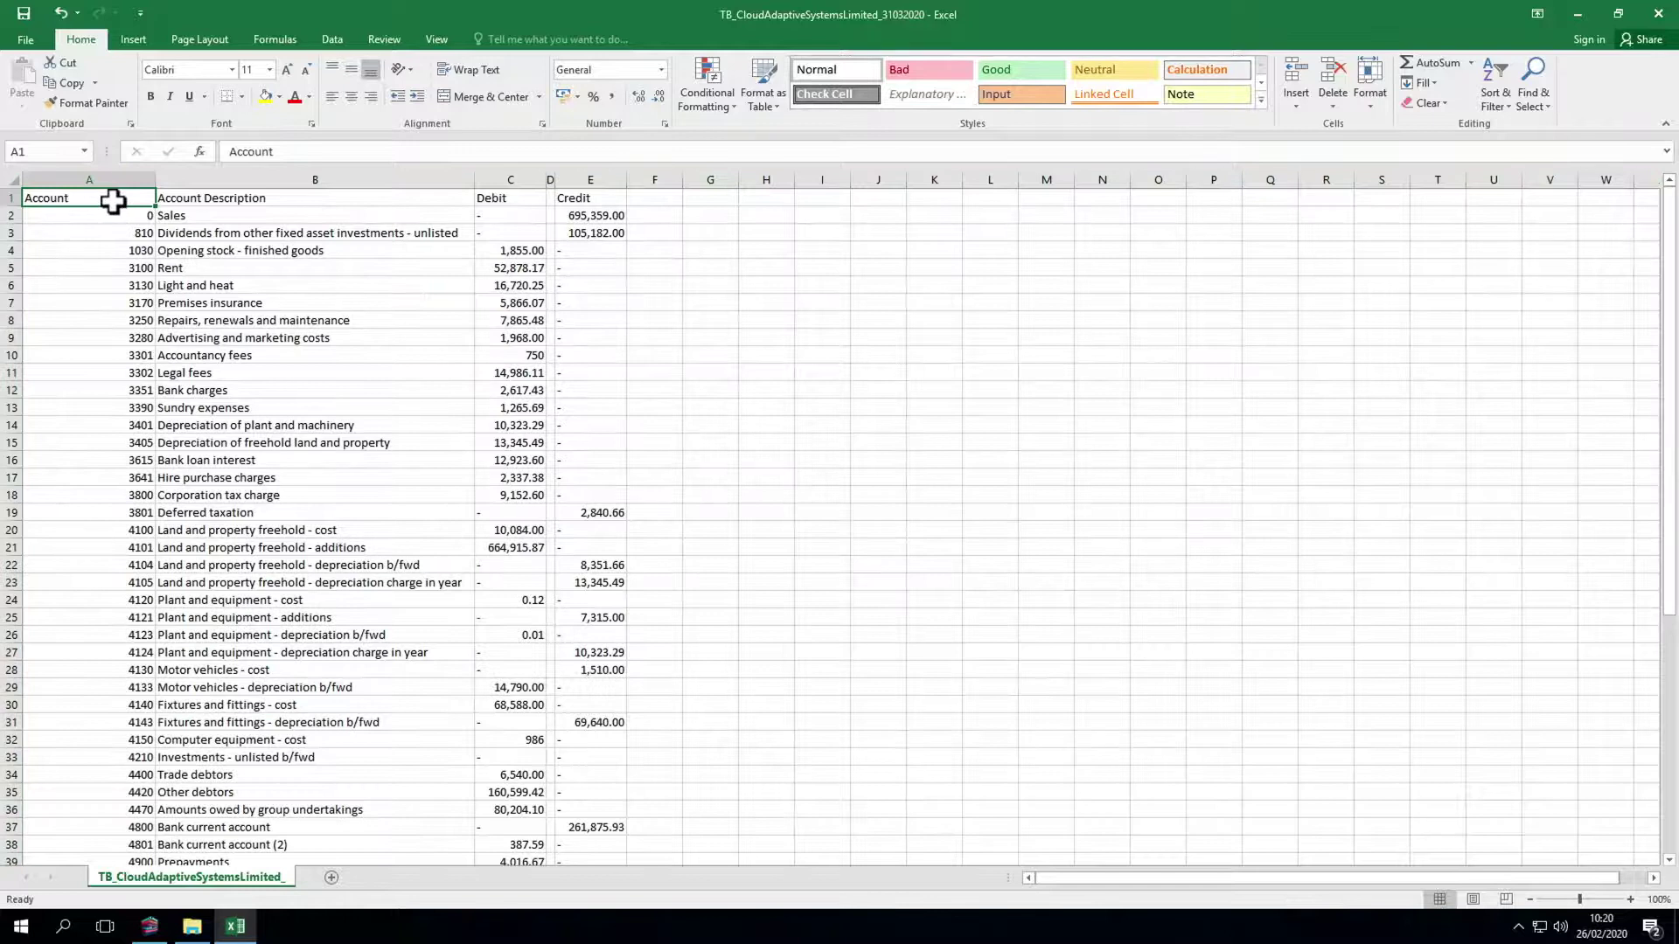
click(306, 199)
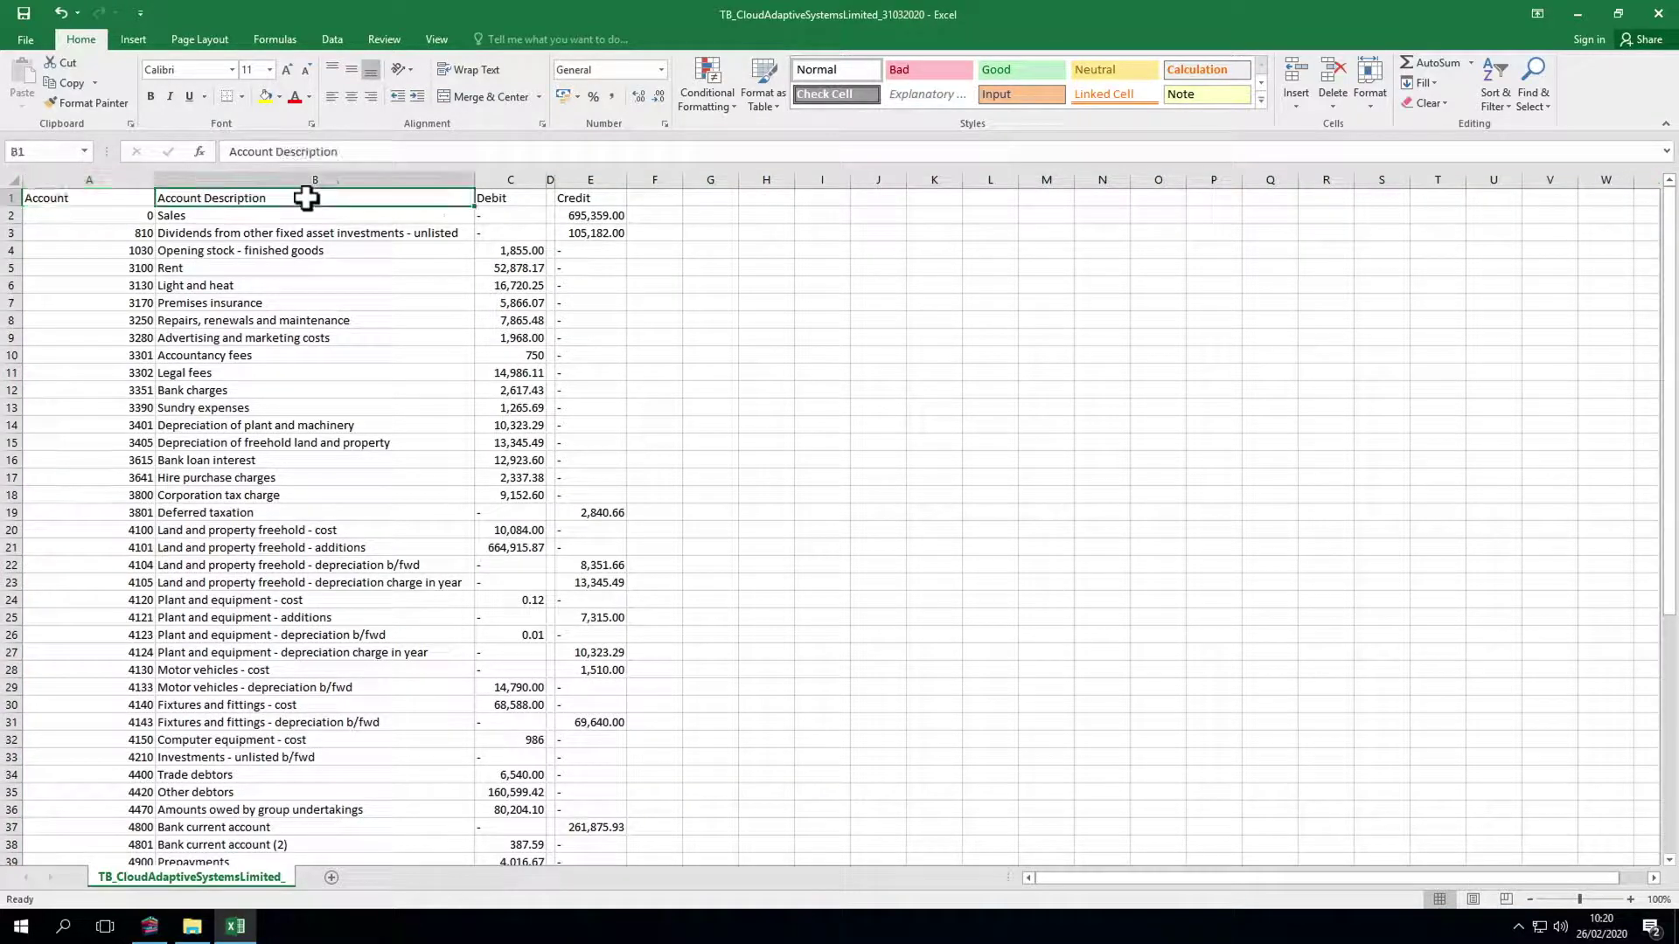
click(529, 197)
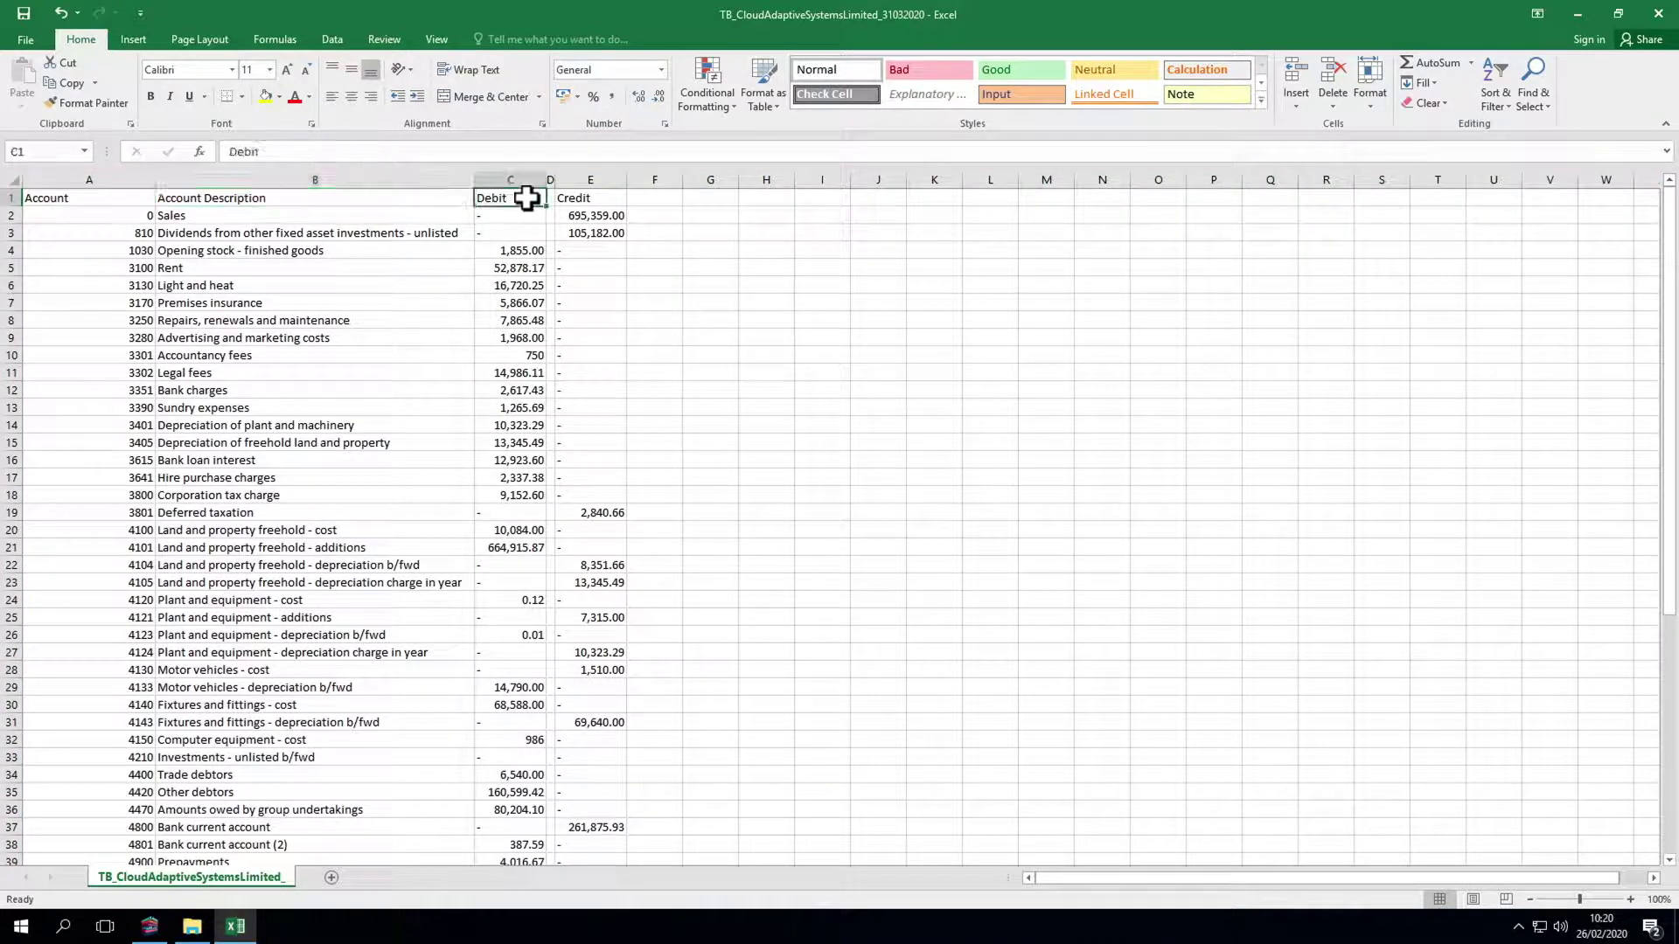
click(654, 198)
scroll(656, 195, down, 6)
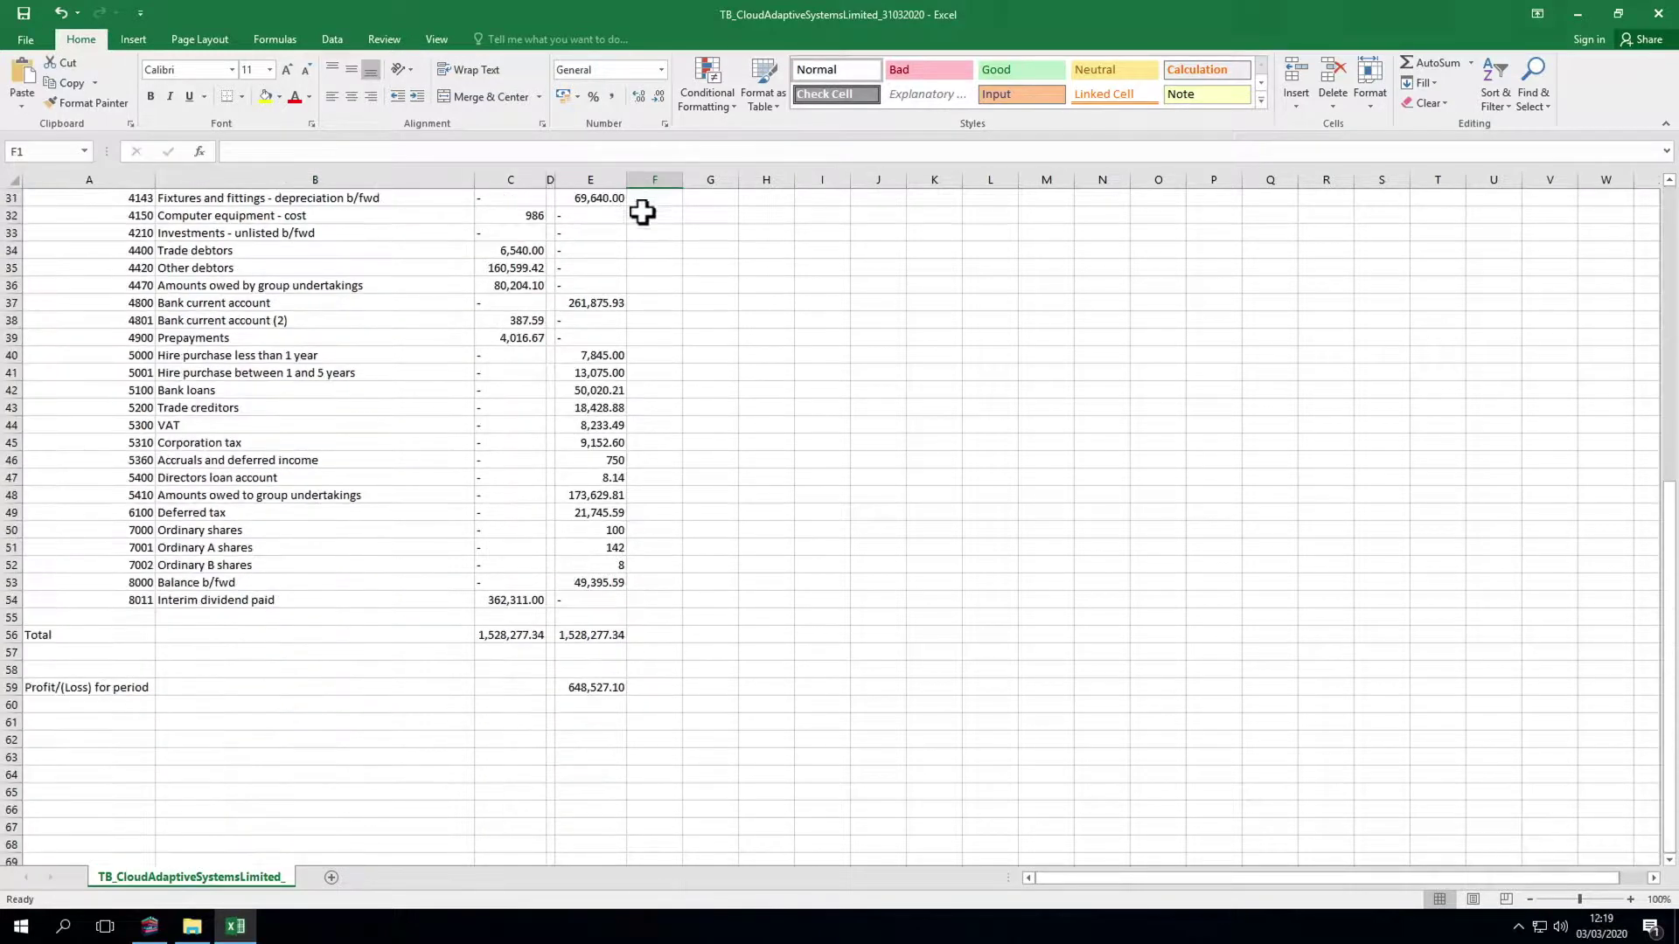
Step: Back in TaxCalc, start a trial balance import from a CSV file
click(149, 925)
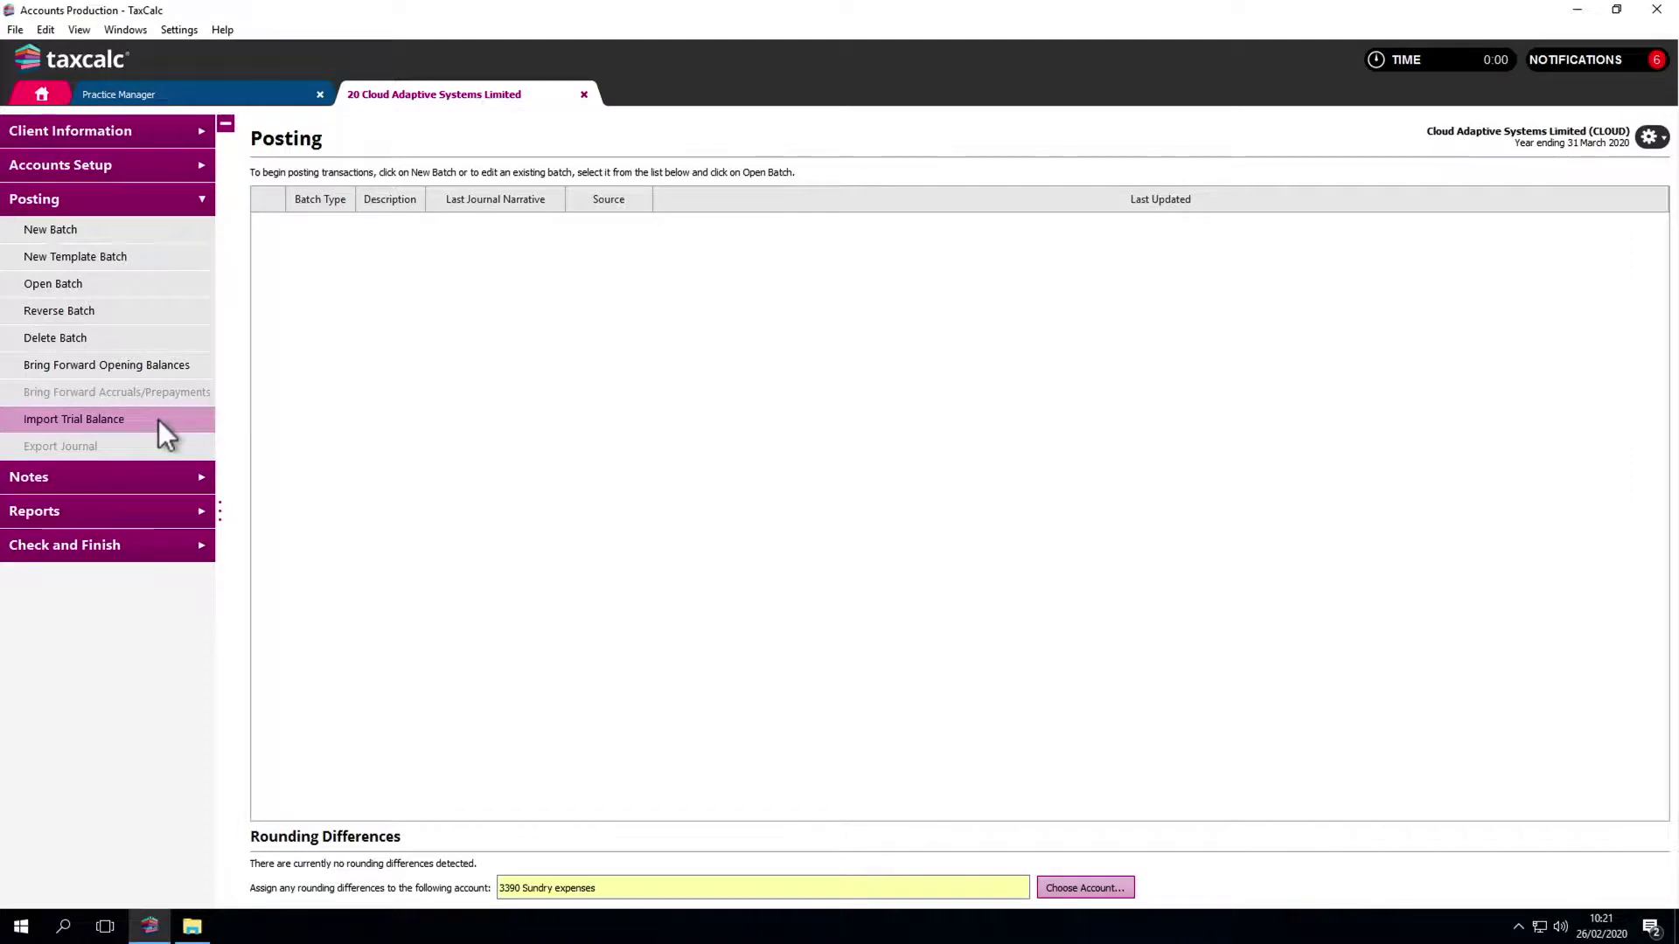
click(159, 418)
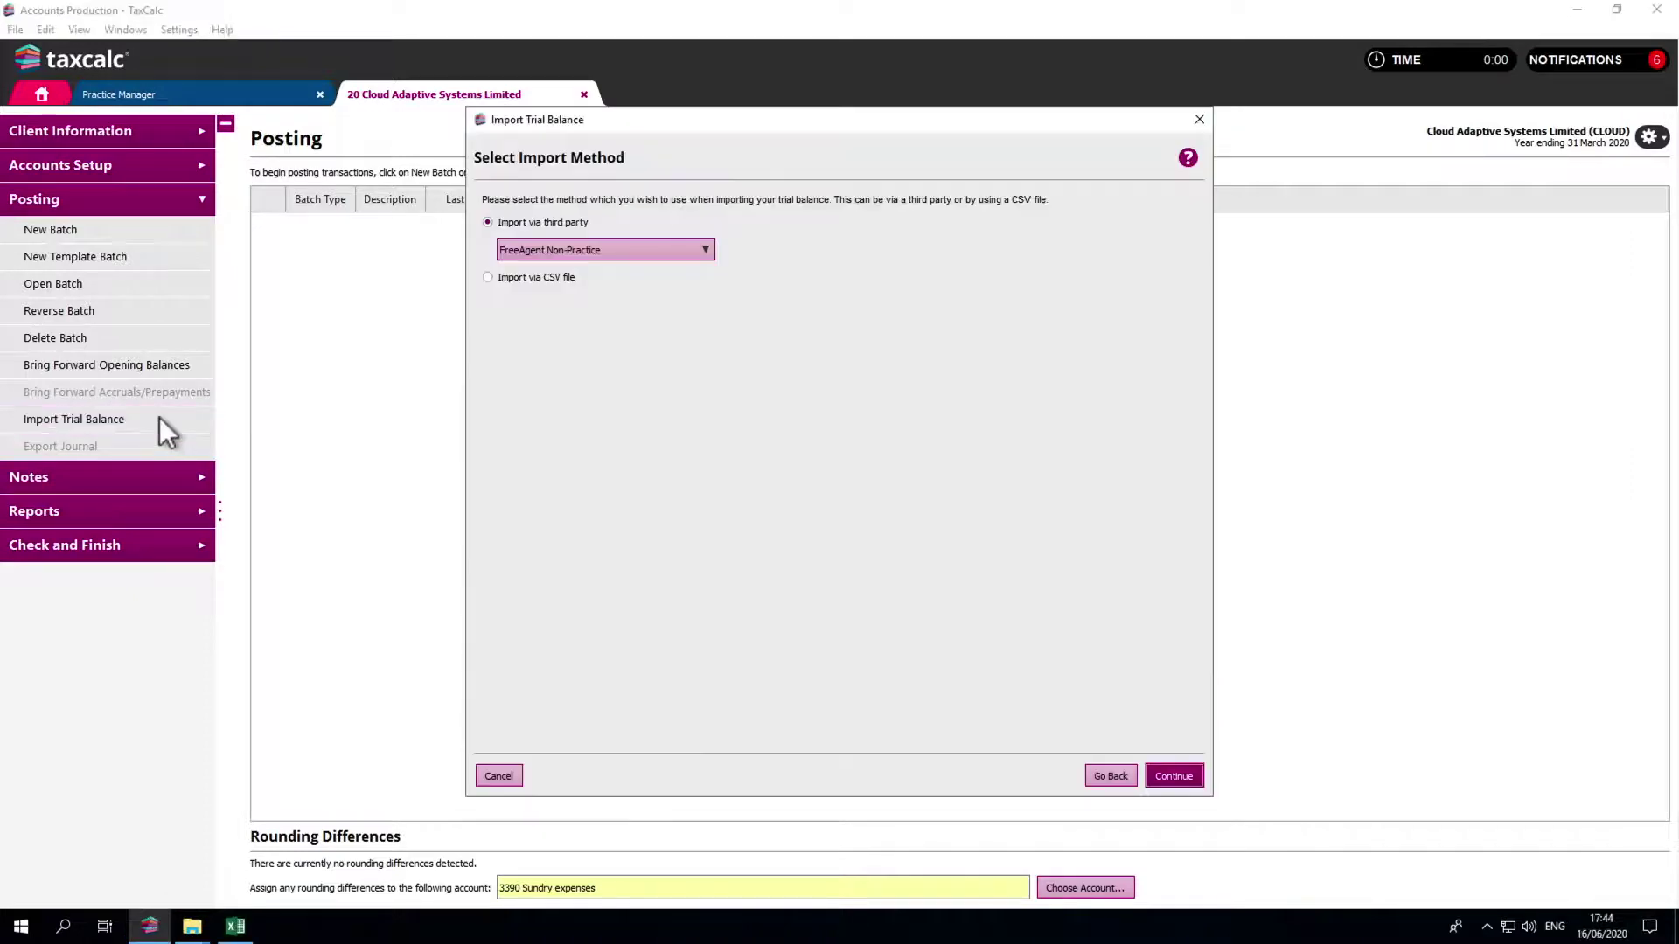
click(568, 250)
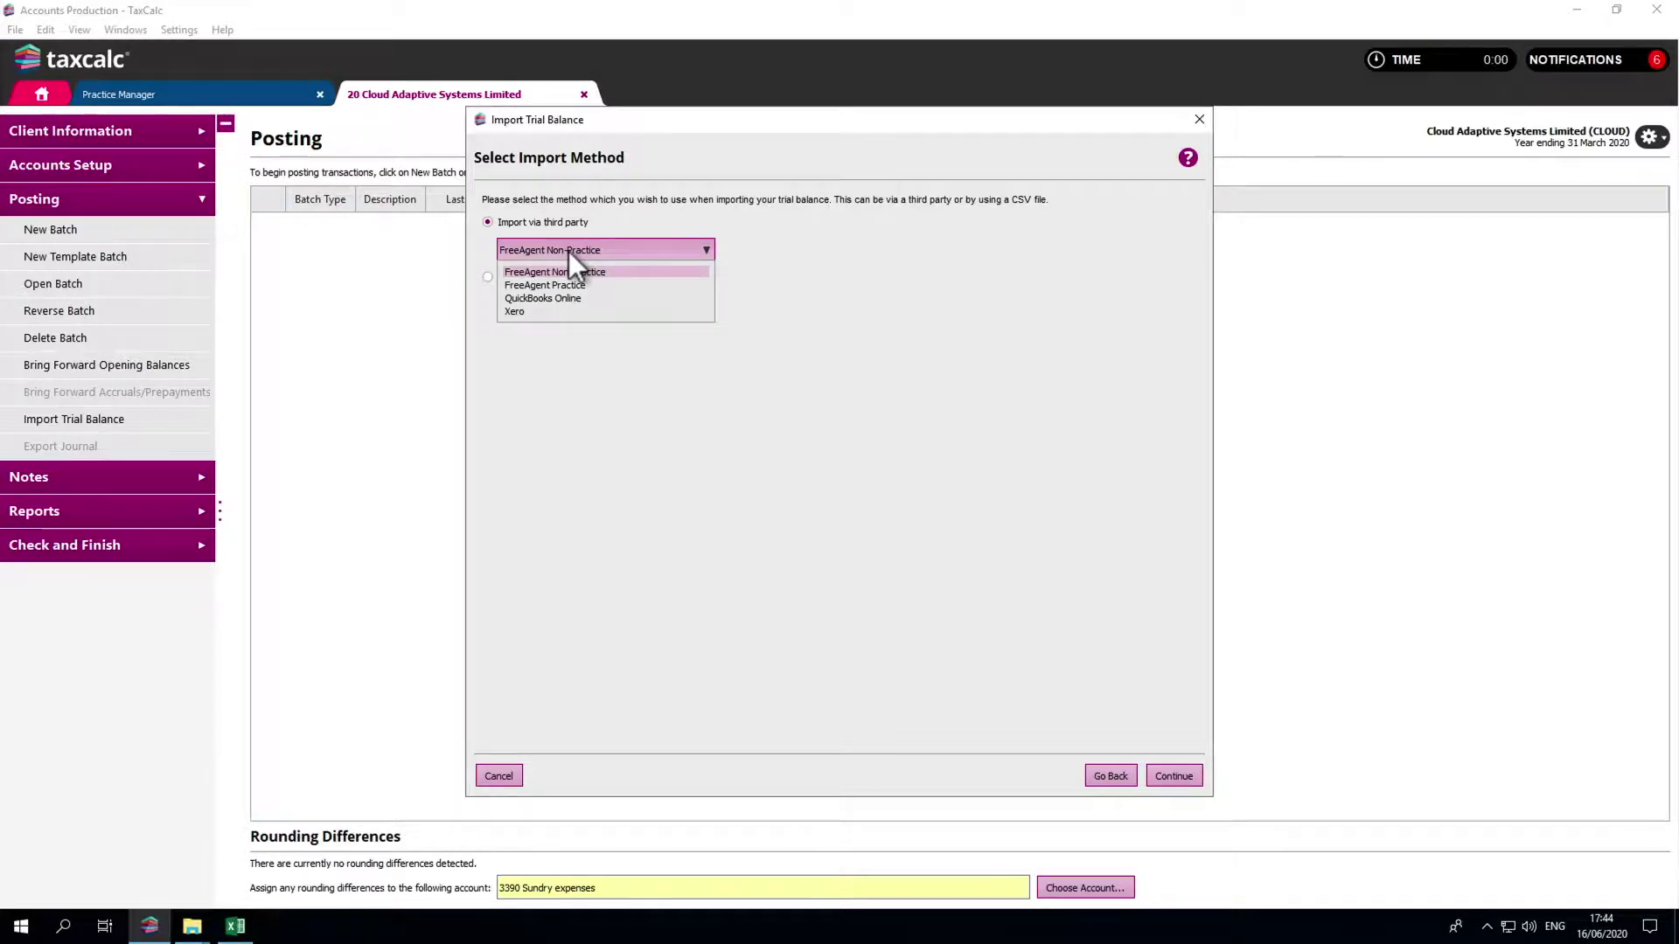
click(569, 250)
click(488, 278)
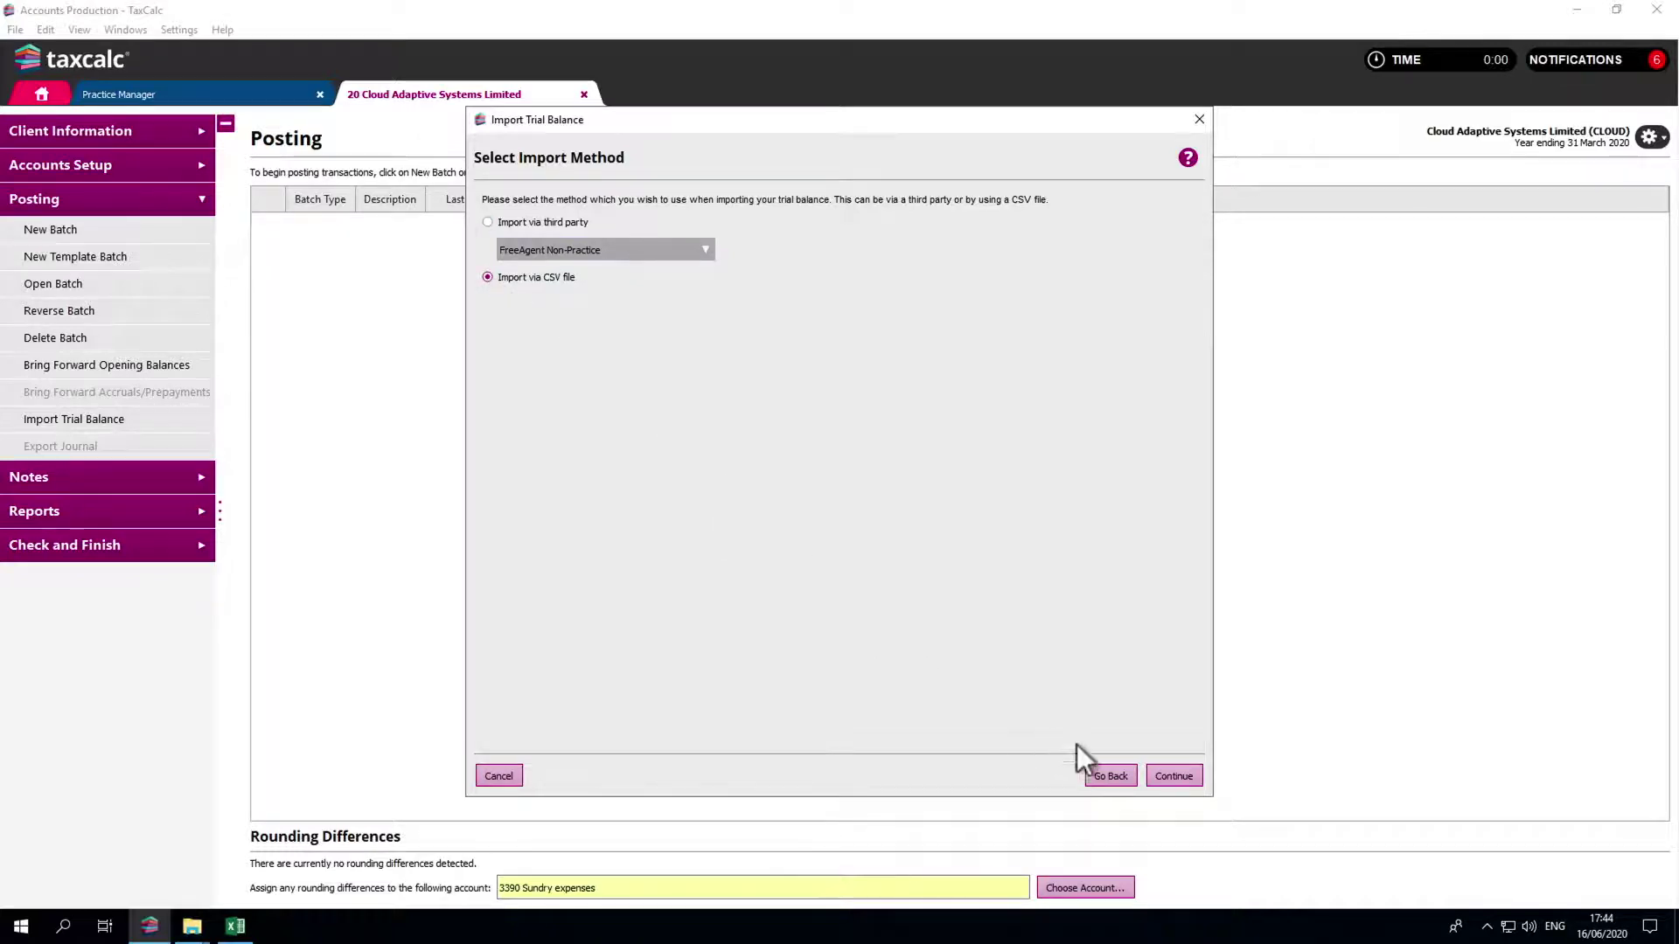
click(1162, 771)
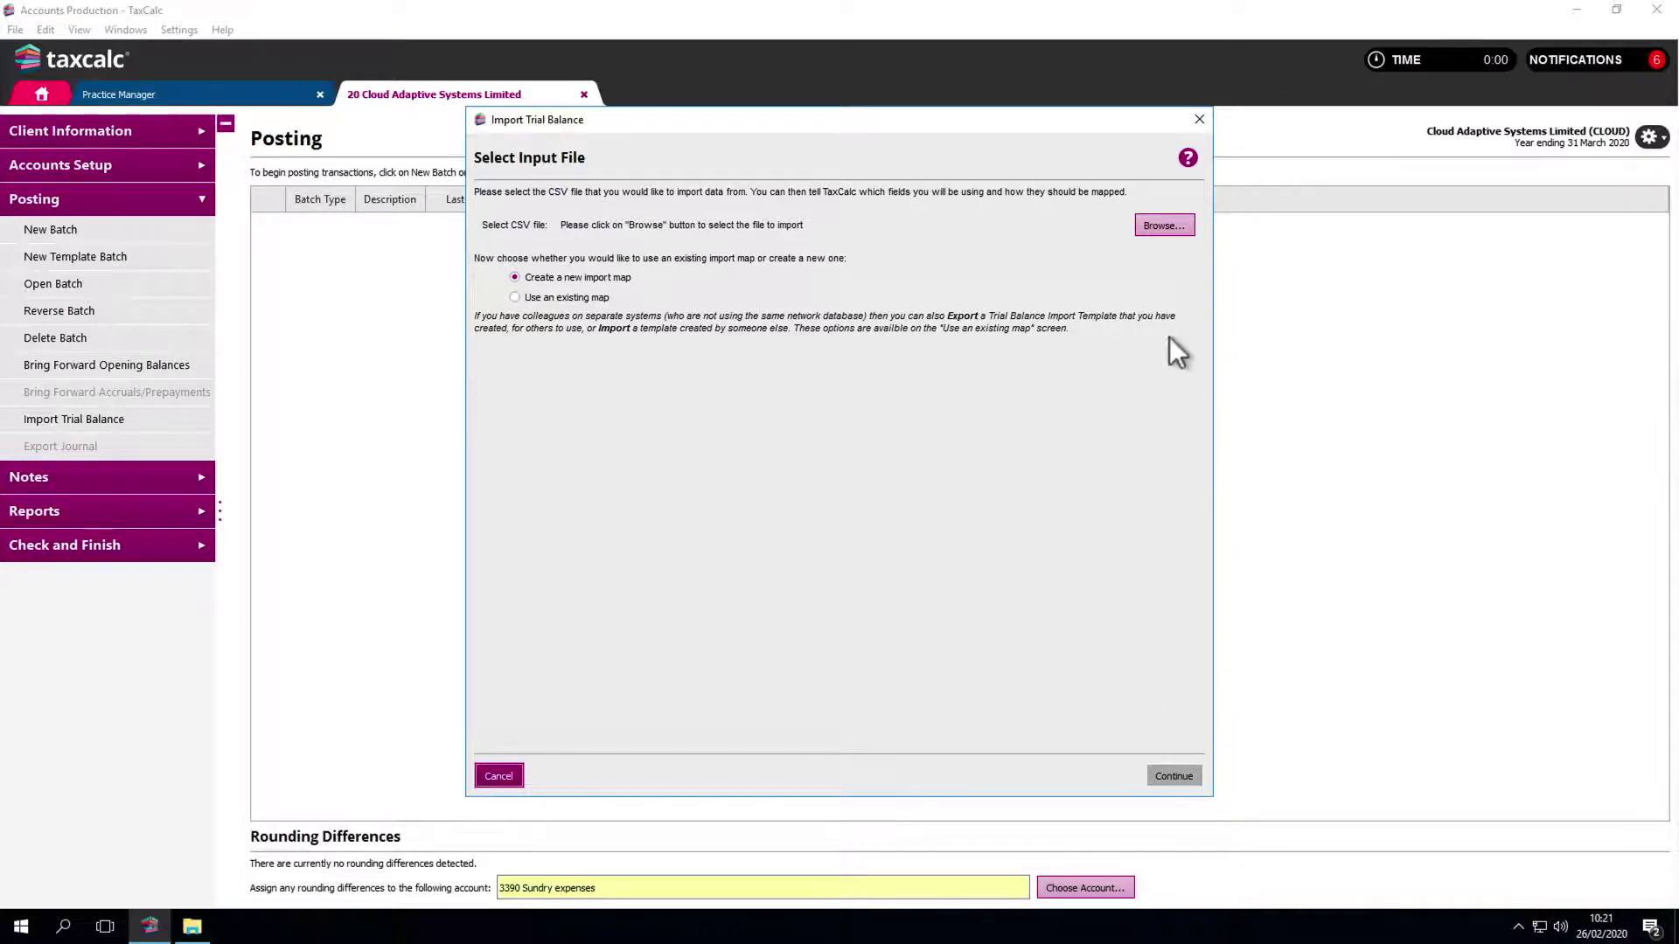
Step: Choose TB_CloudAdaptiveSystemsLimited_31032020.csv and the existing TaxCalc TB export map
click(1172, 230)
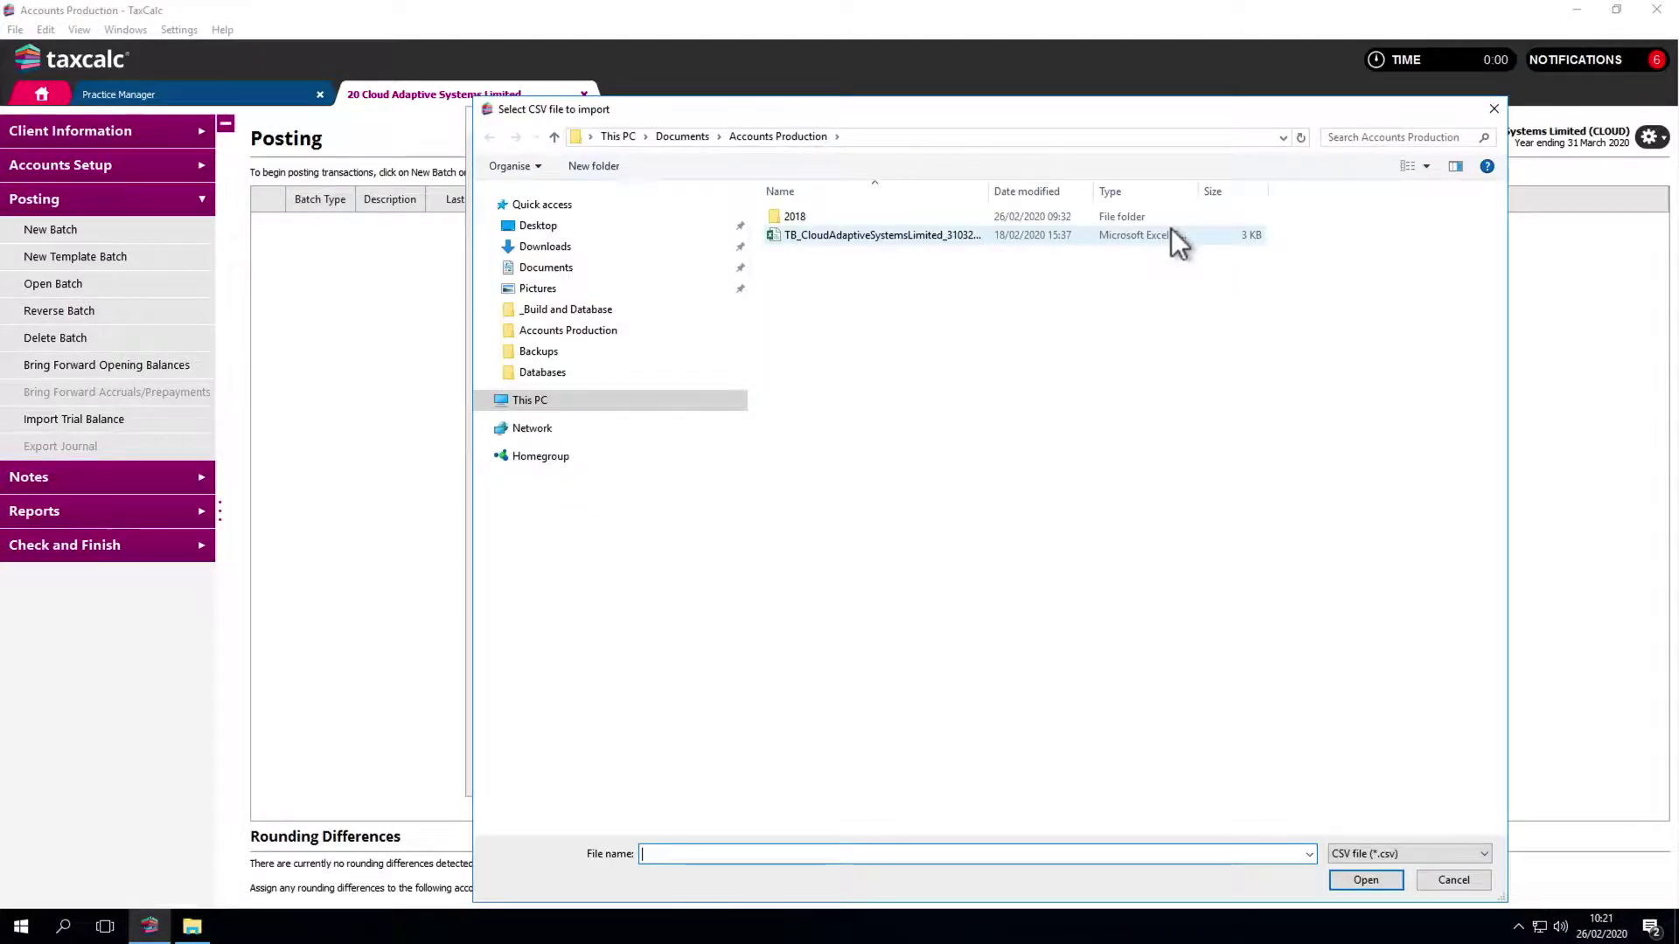
click(1172, 231)
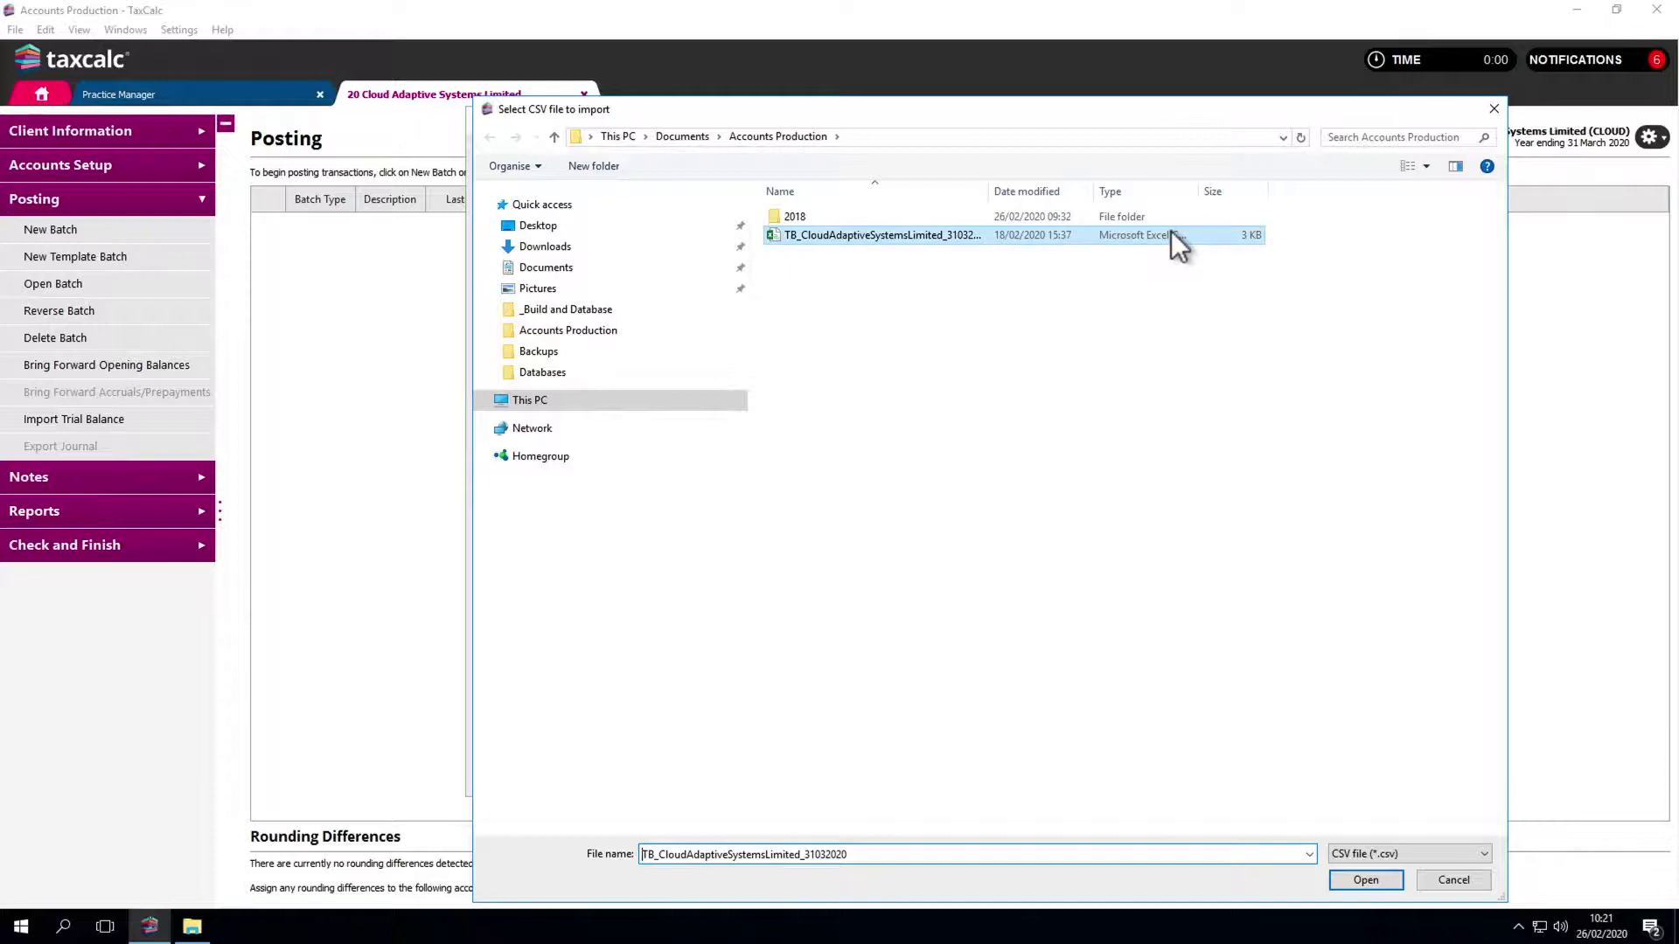
click(1364, 880)
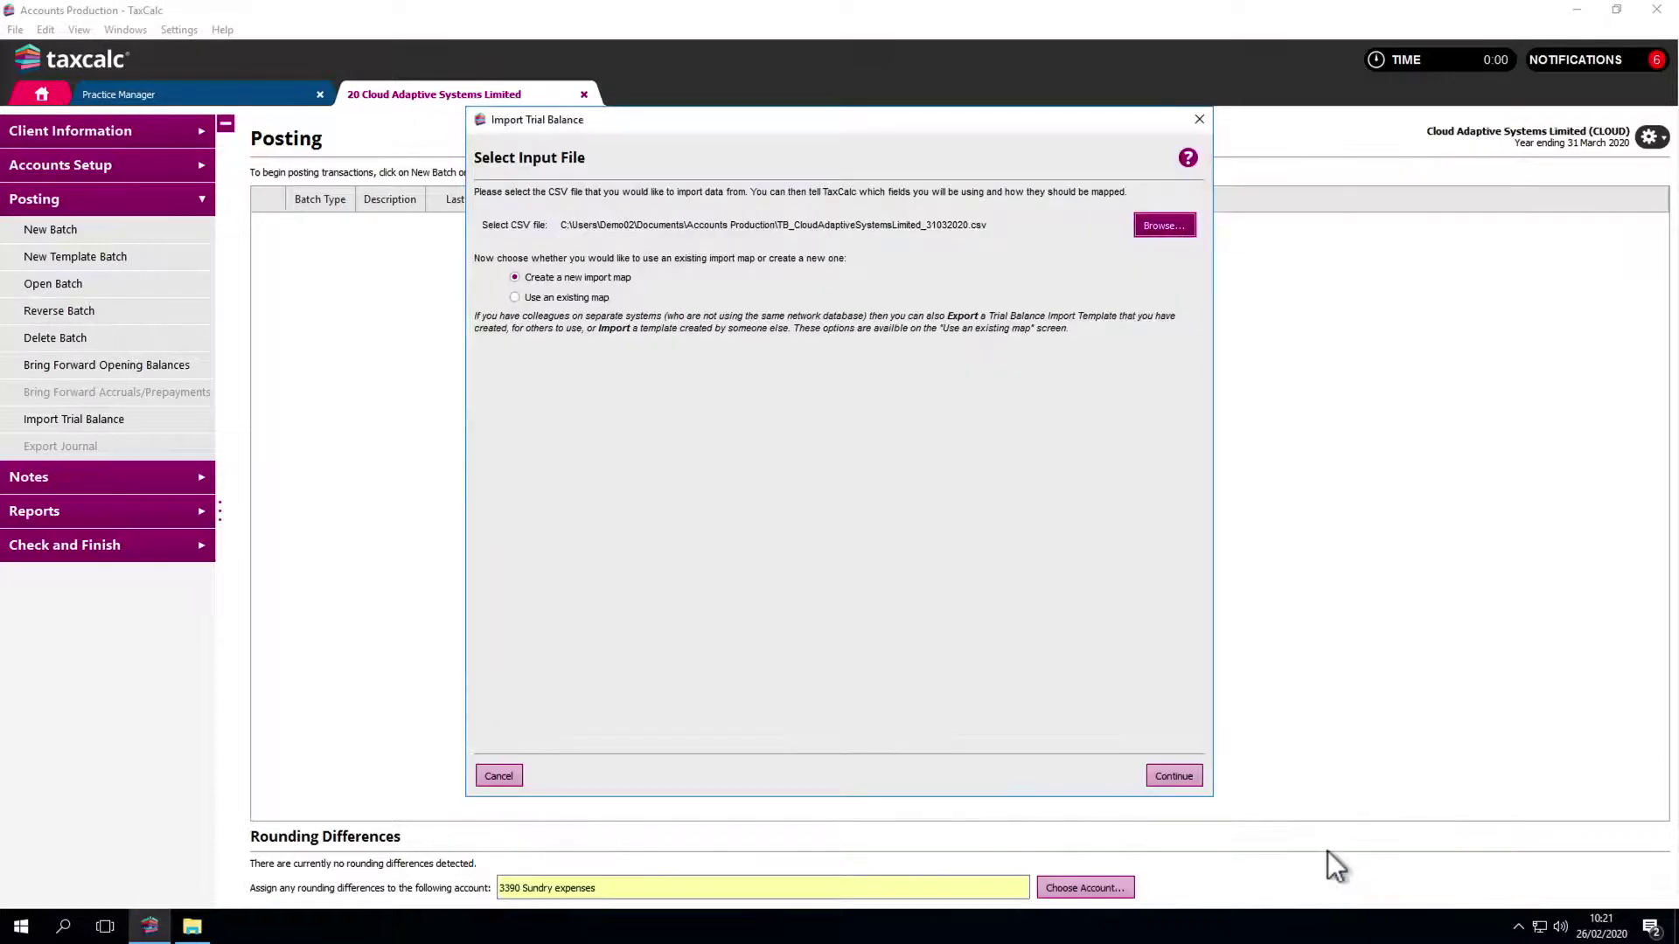
click(520, 301)
click(1156, 774)
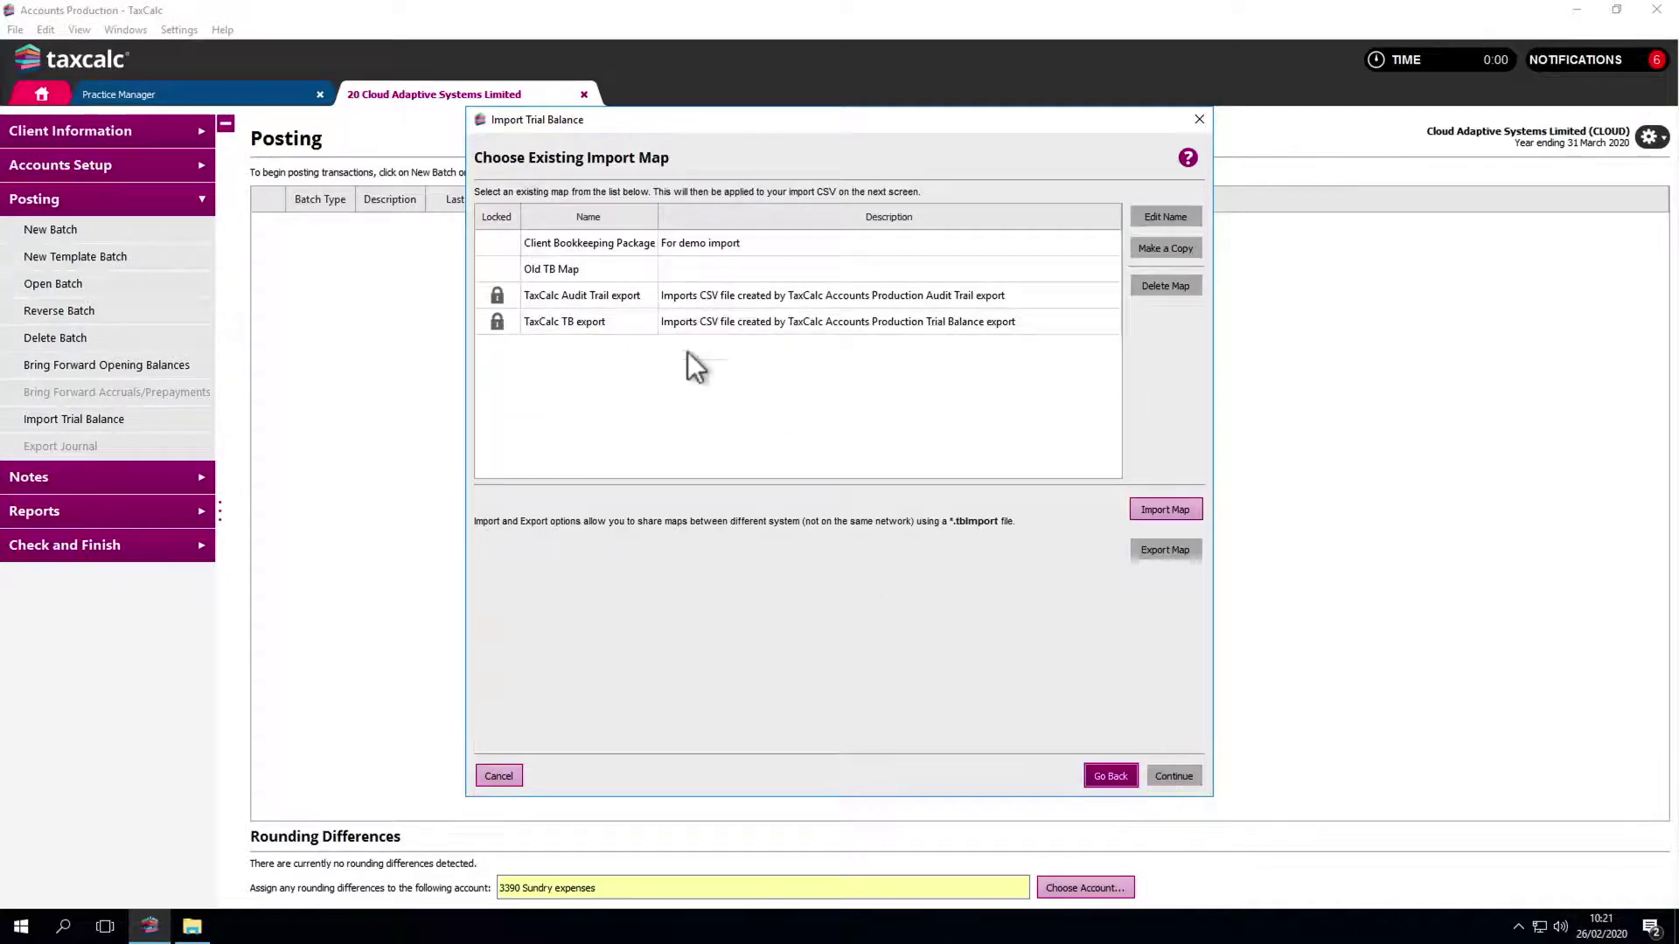
click(649, 330)
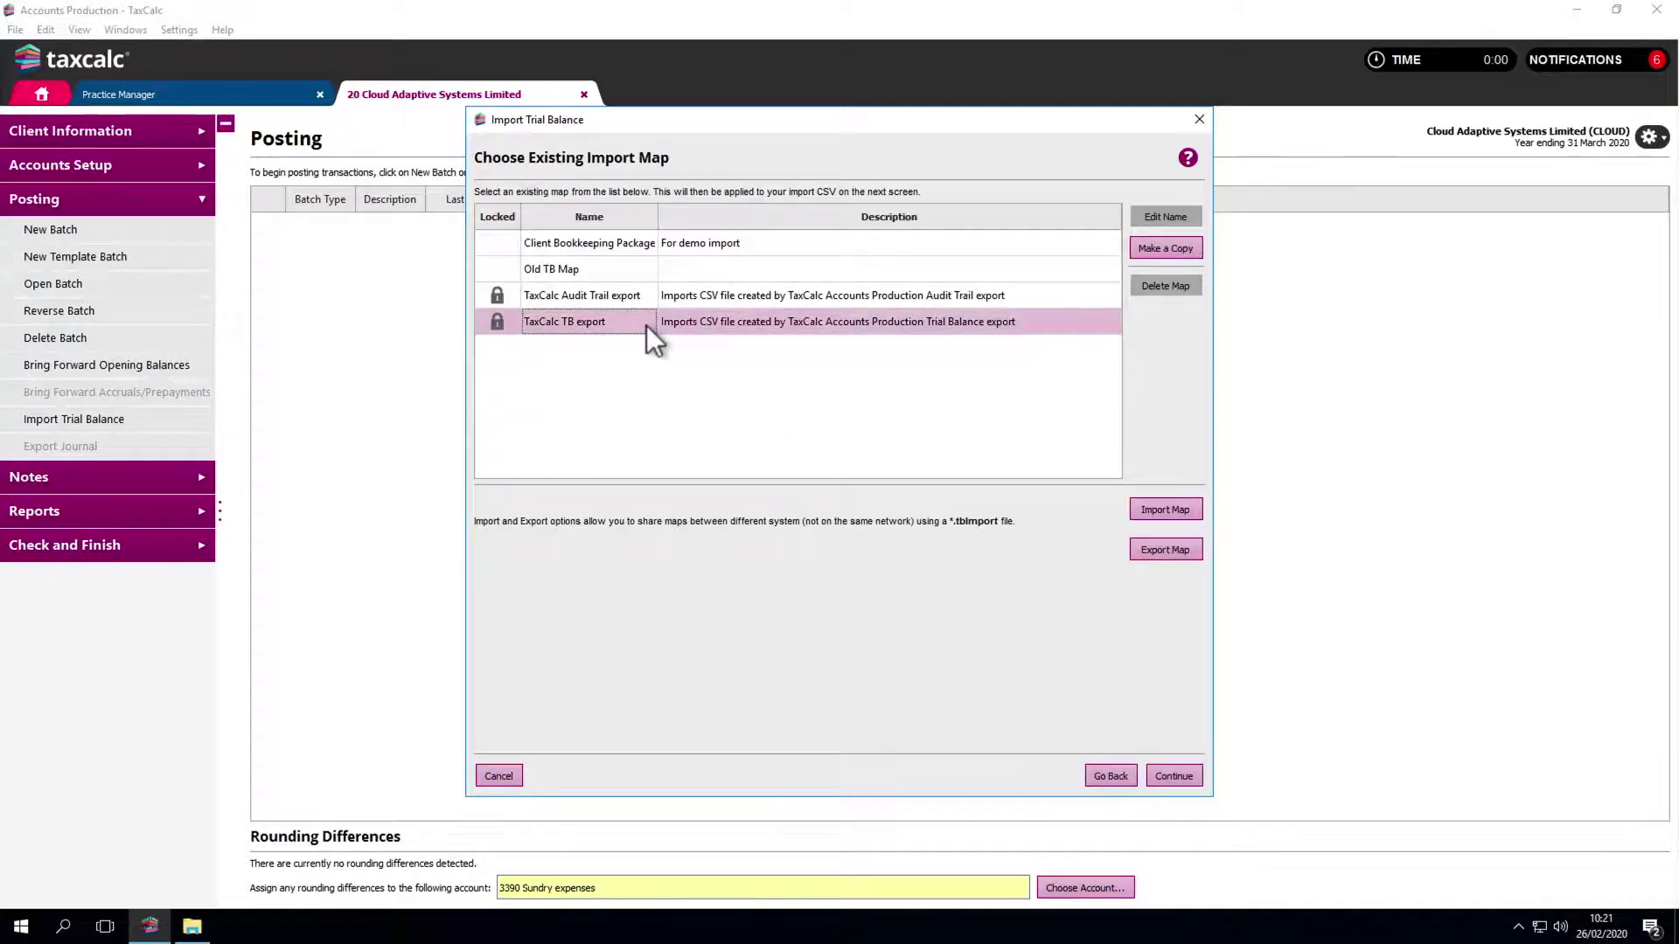
Step: Apply the map, check unmapped codes (only Total and Profit/(Loss)), then continue
click(1168, 775)
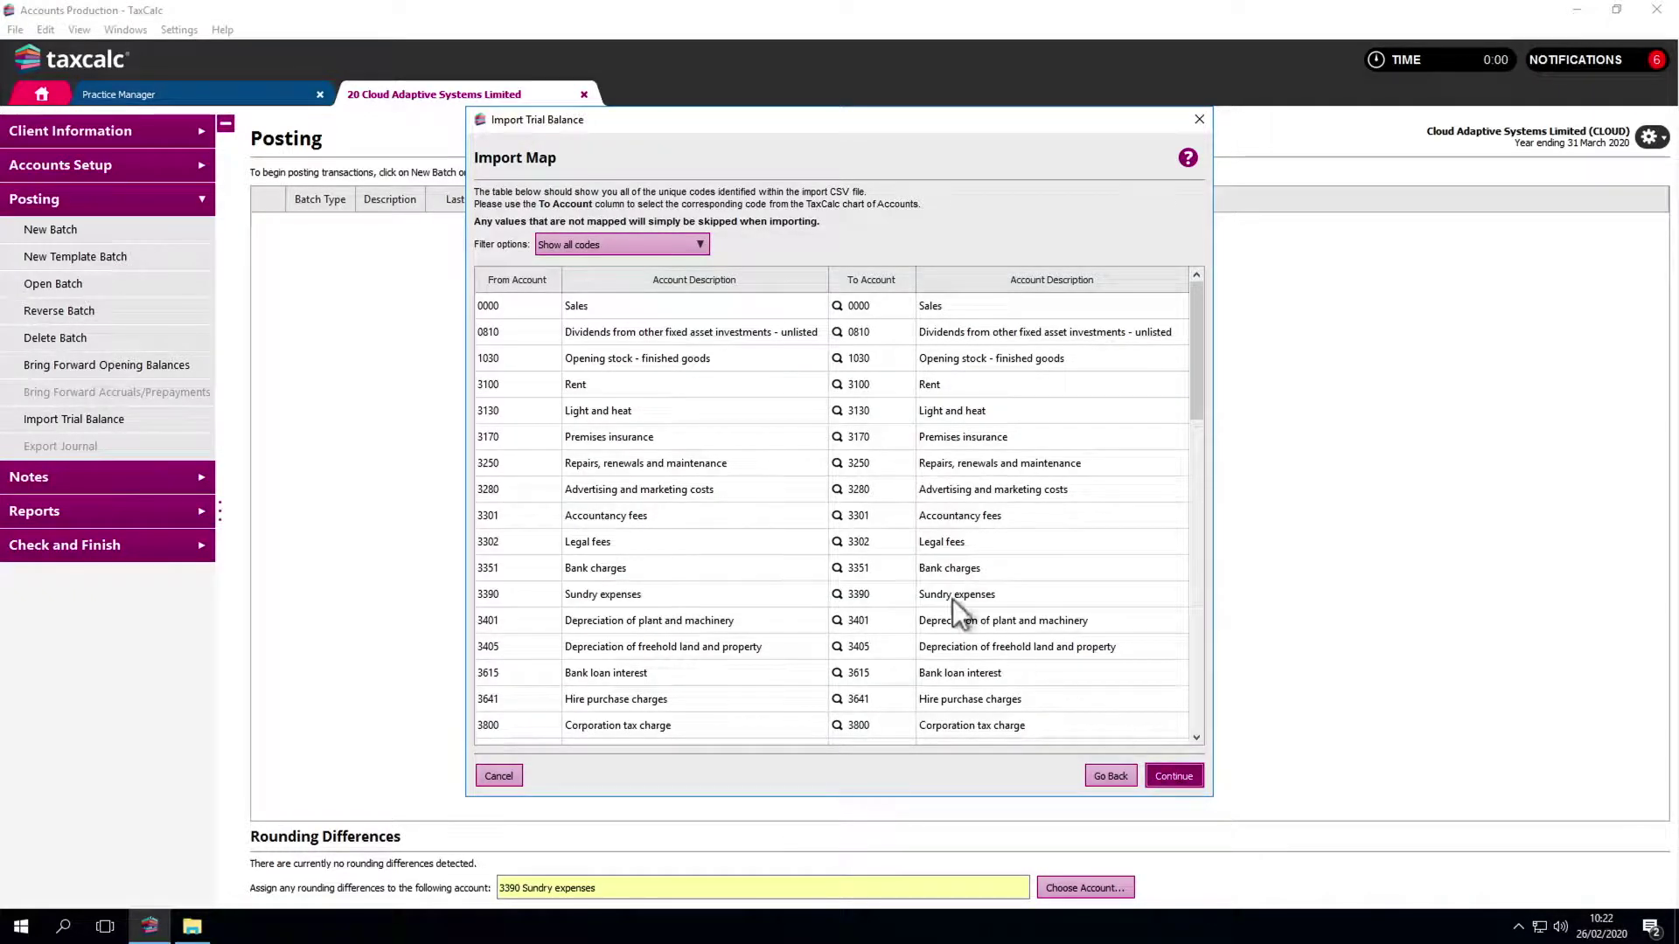
click(701, 244)
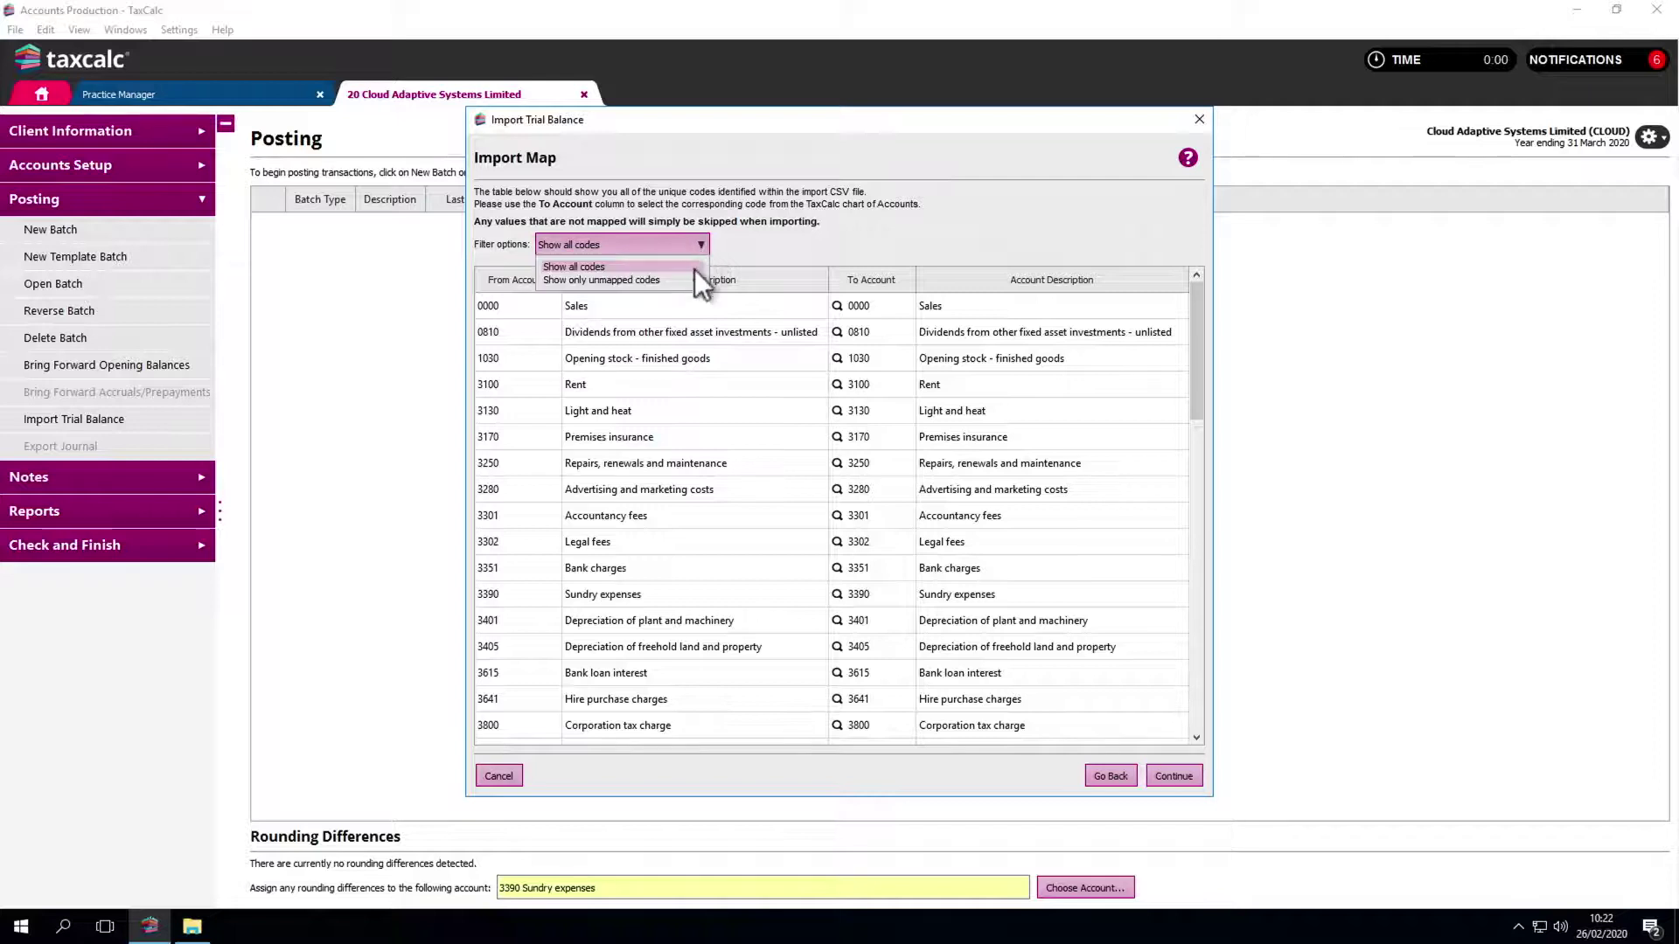
click(692, 278)
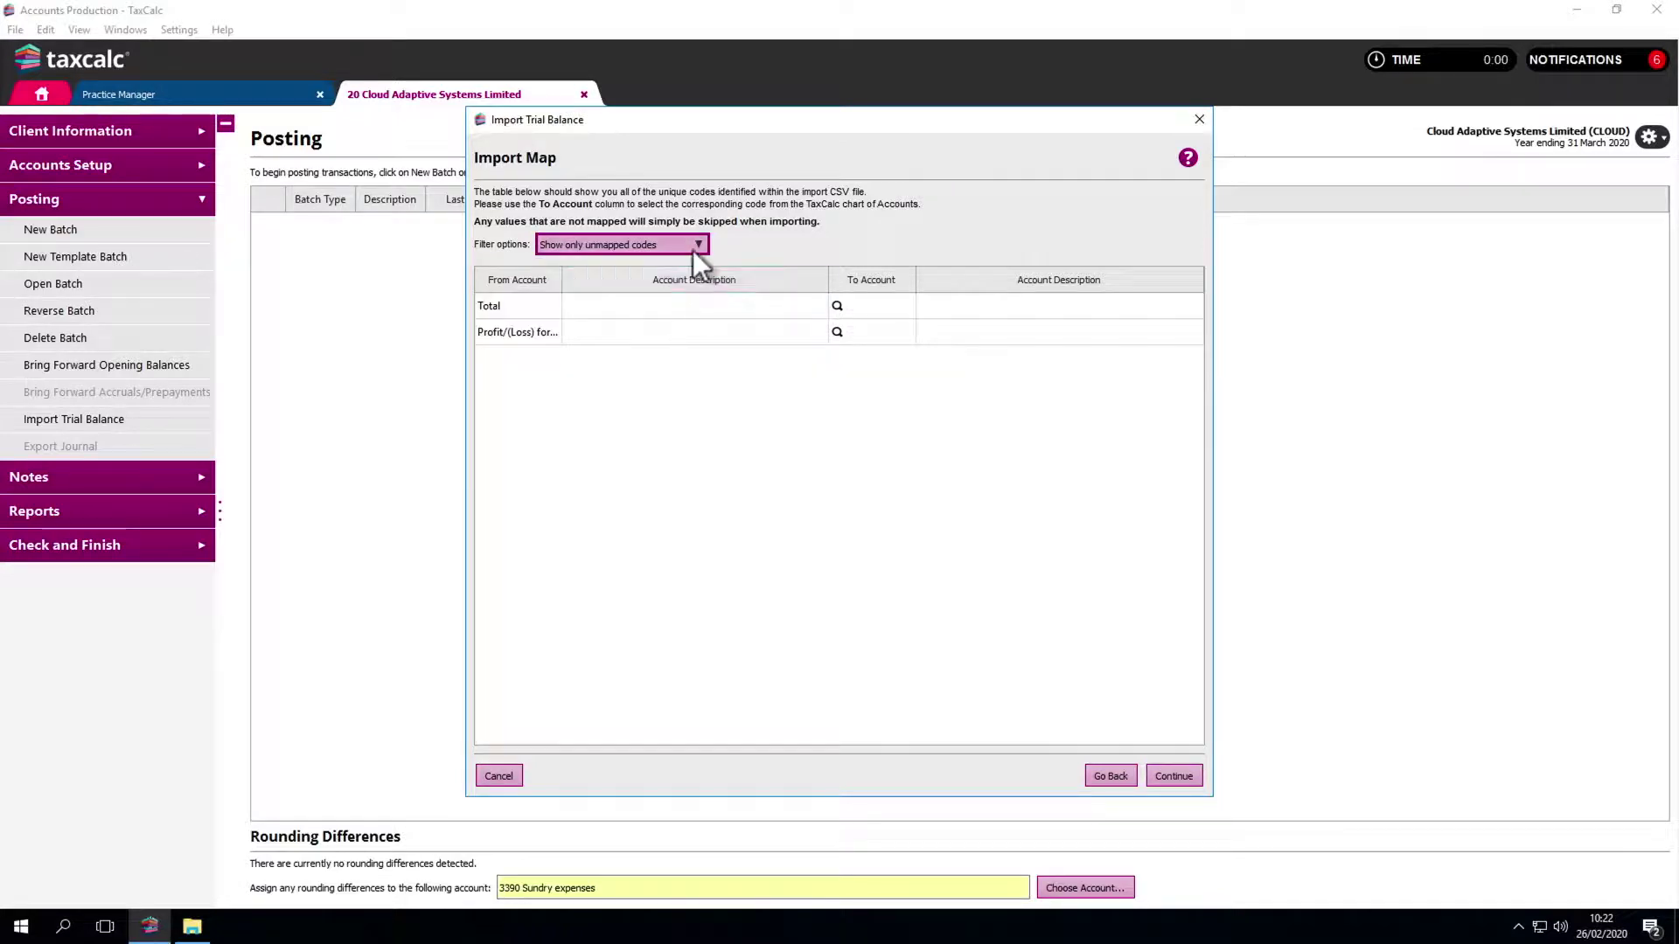
click(693, 250)
click(691, 261)
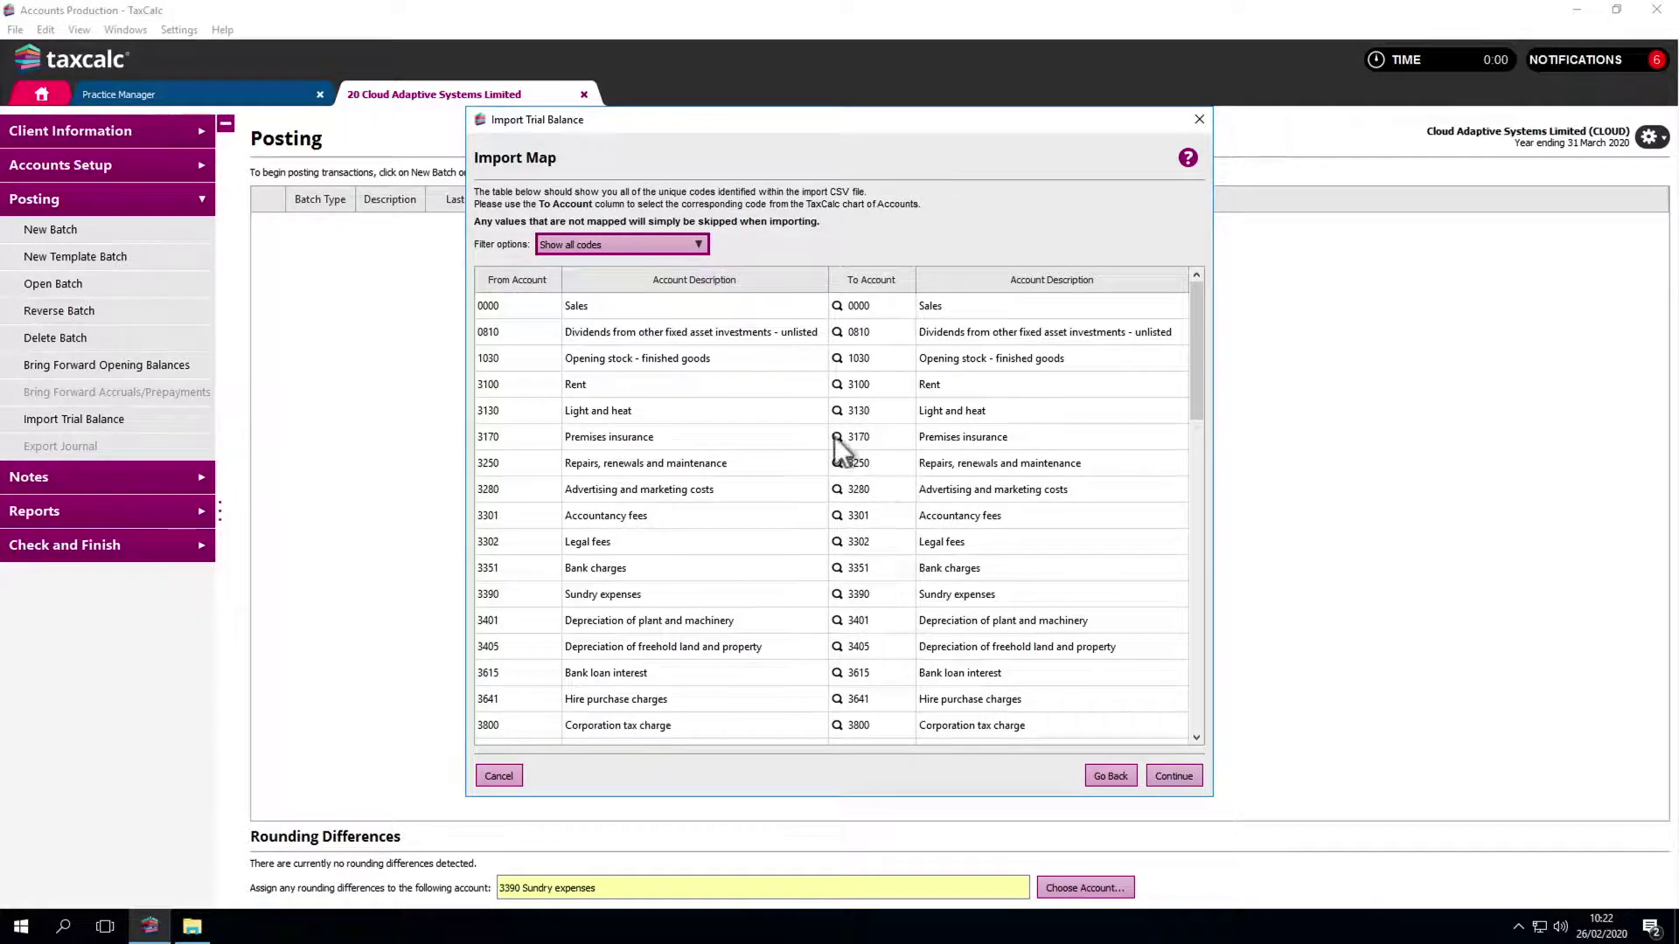
click(1173, 774)
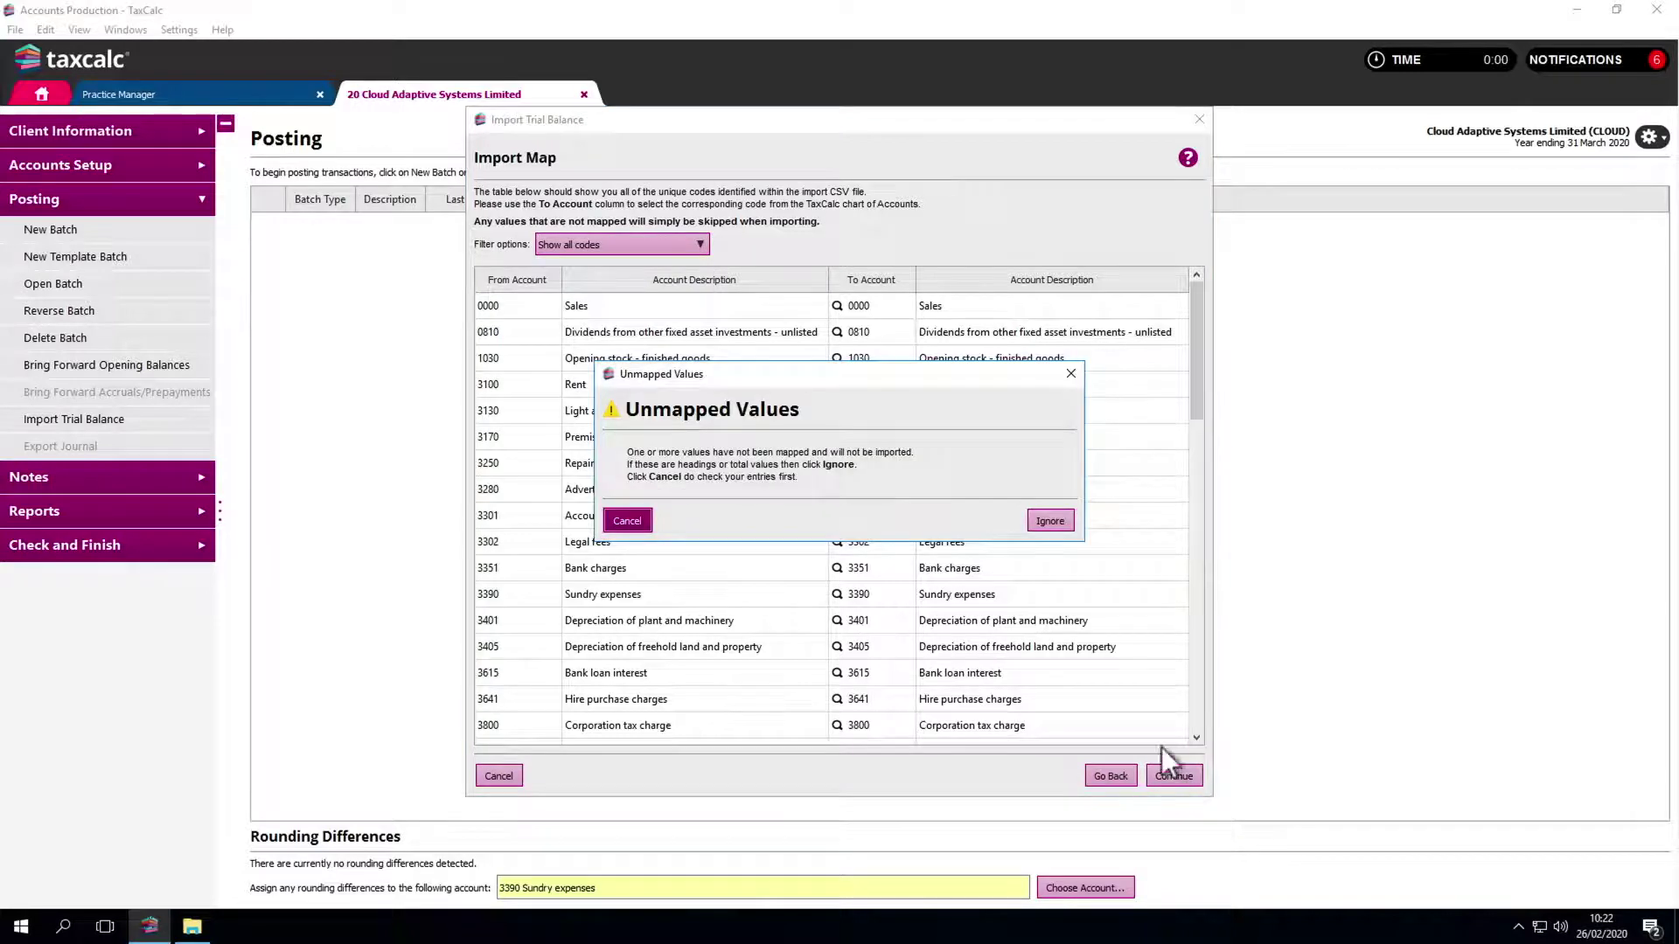
Step: Ignore the unmapped total rows, review the 52 imported lines, and finish posting the batch
click(1051, 522)
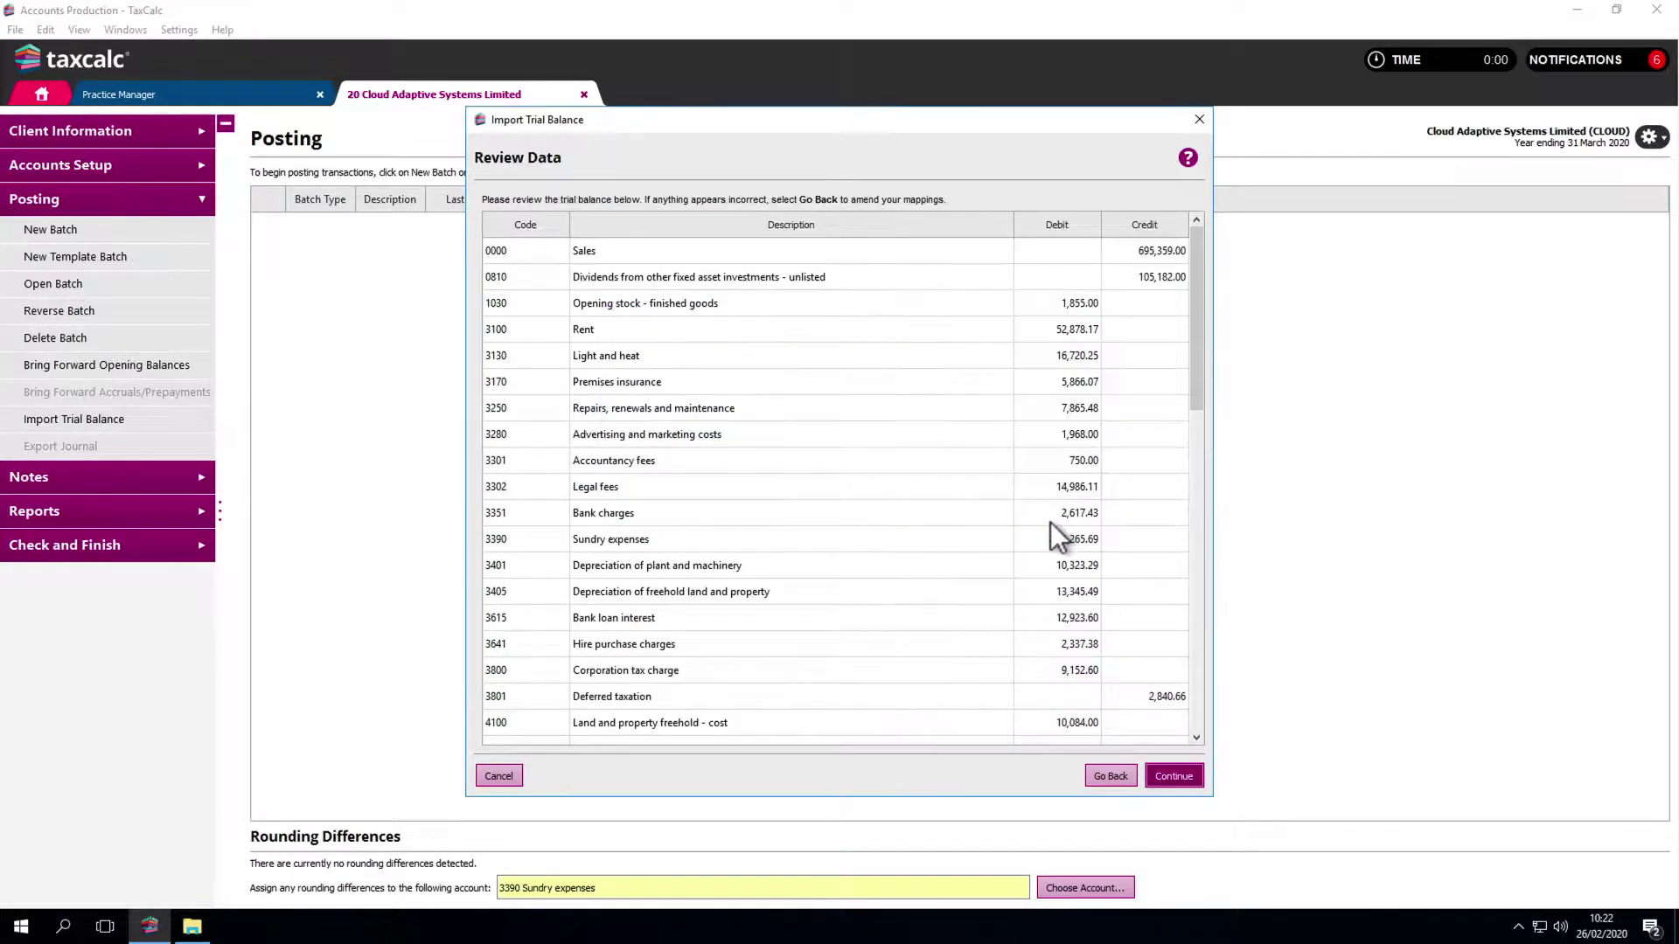
scroll(1051, 522, down, 3)
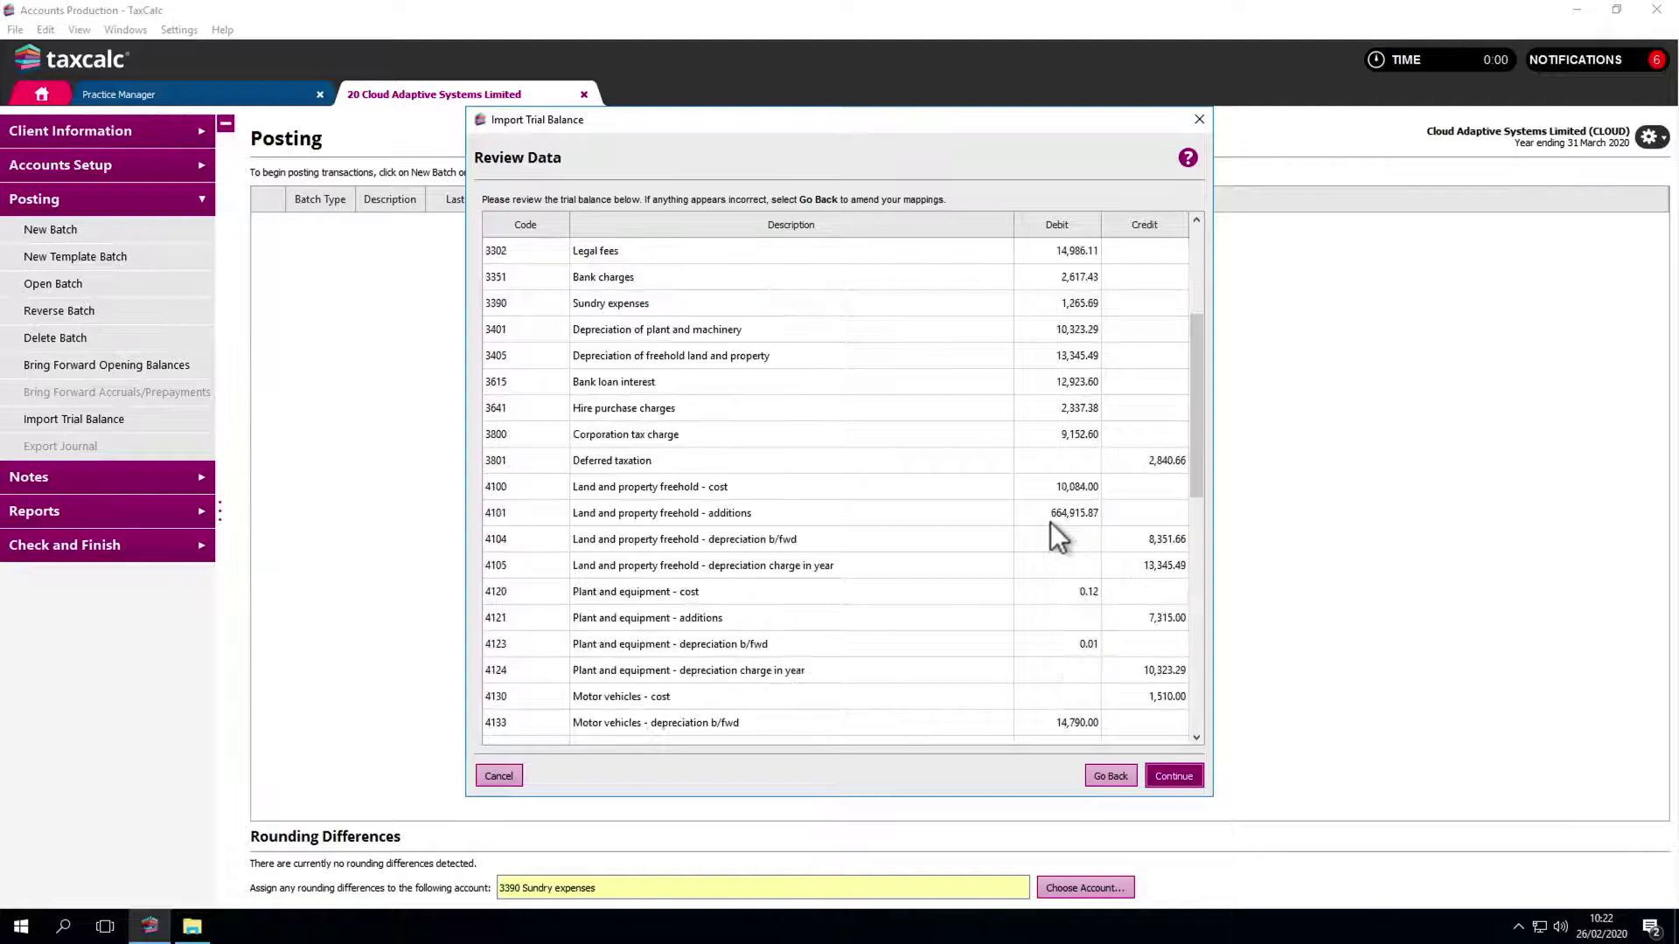
scroll(1051, 522, up, 1)
scroll(1050, 522, down, 9)
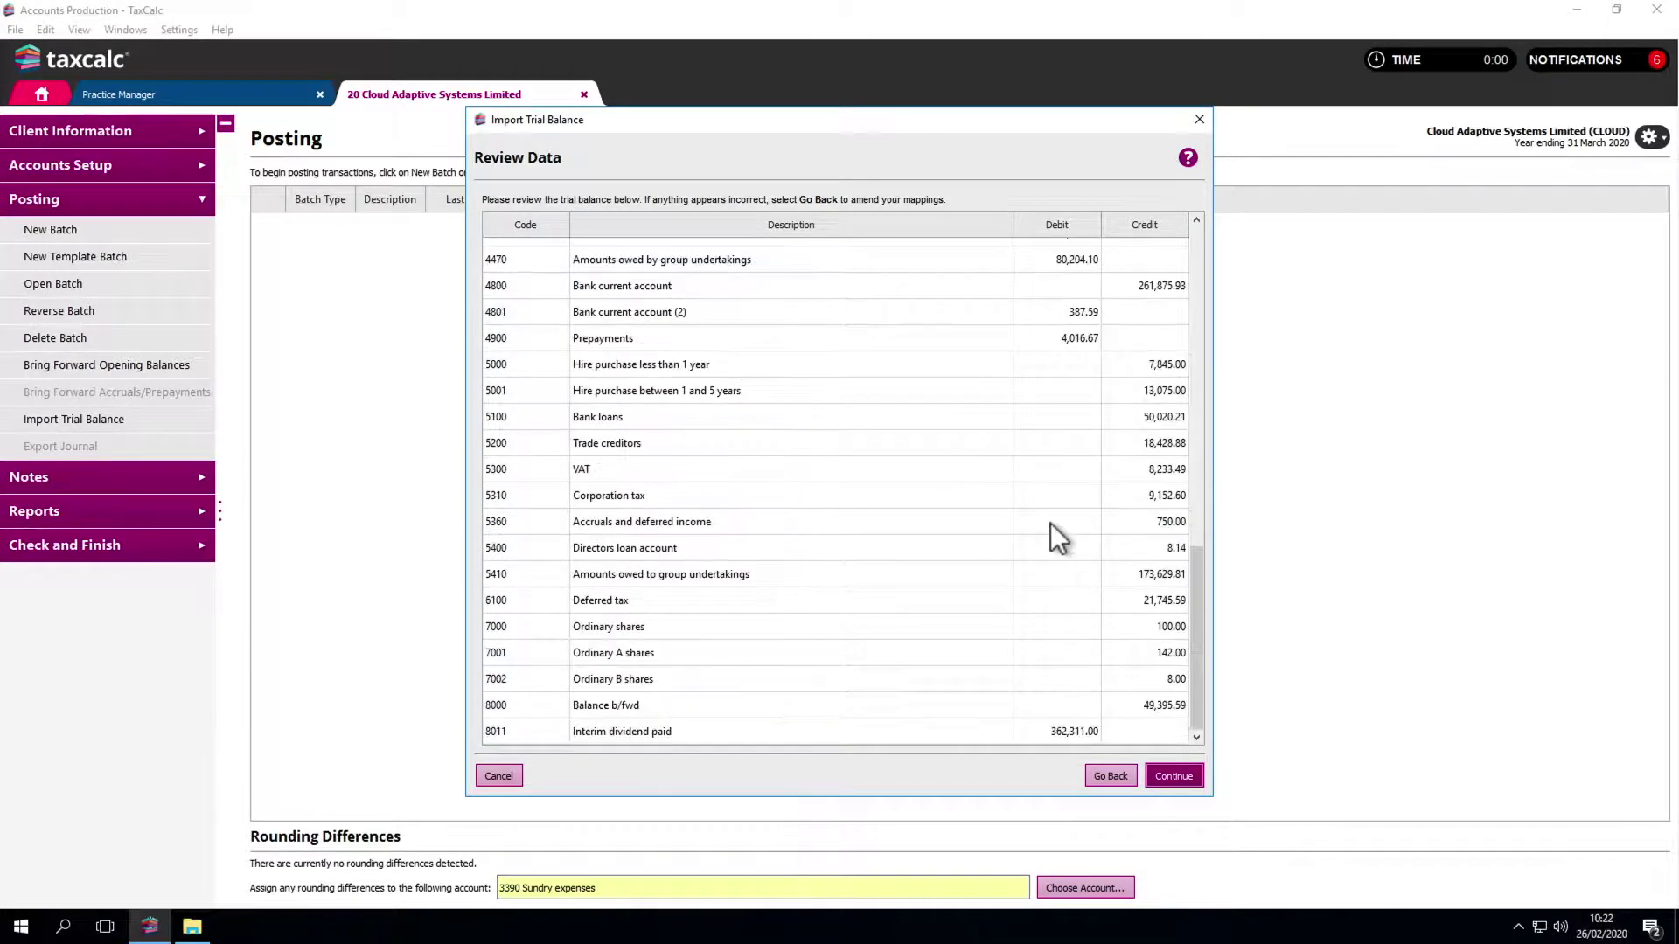
click(1177, 773)
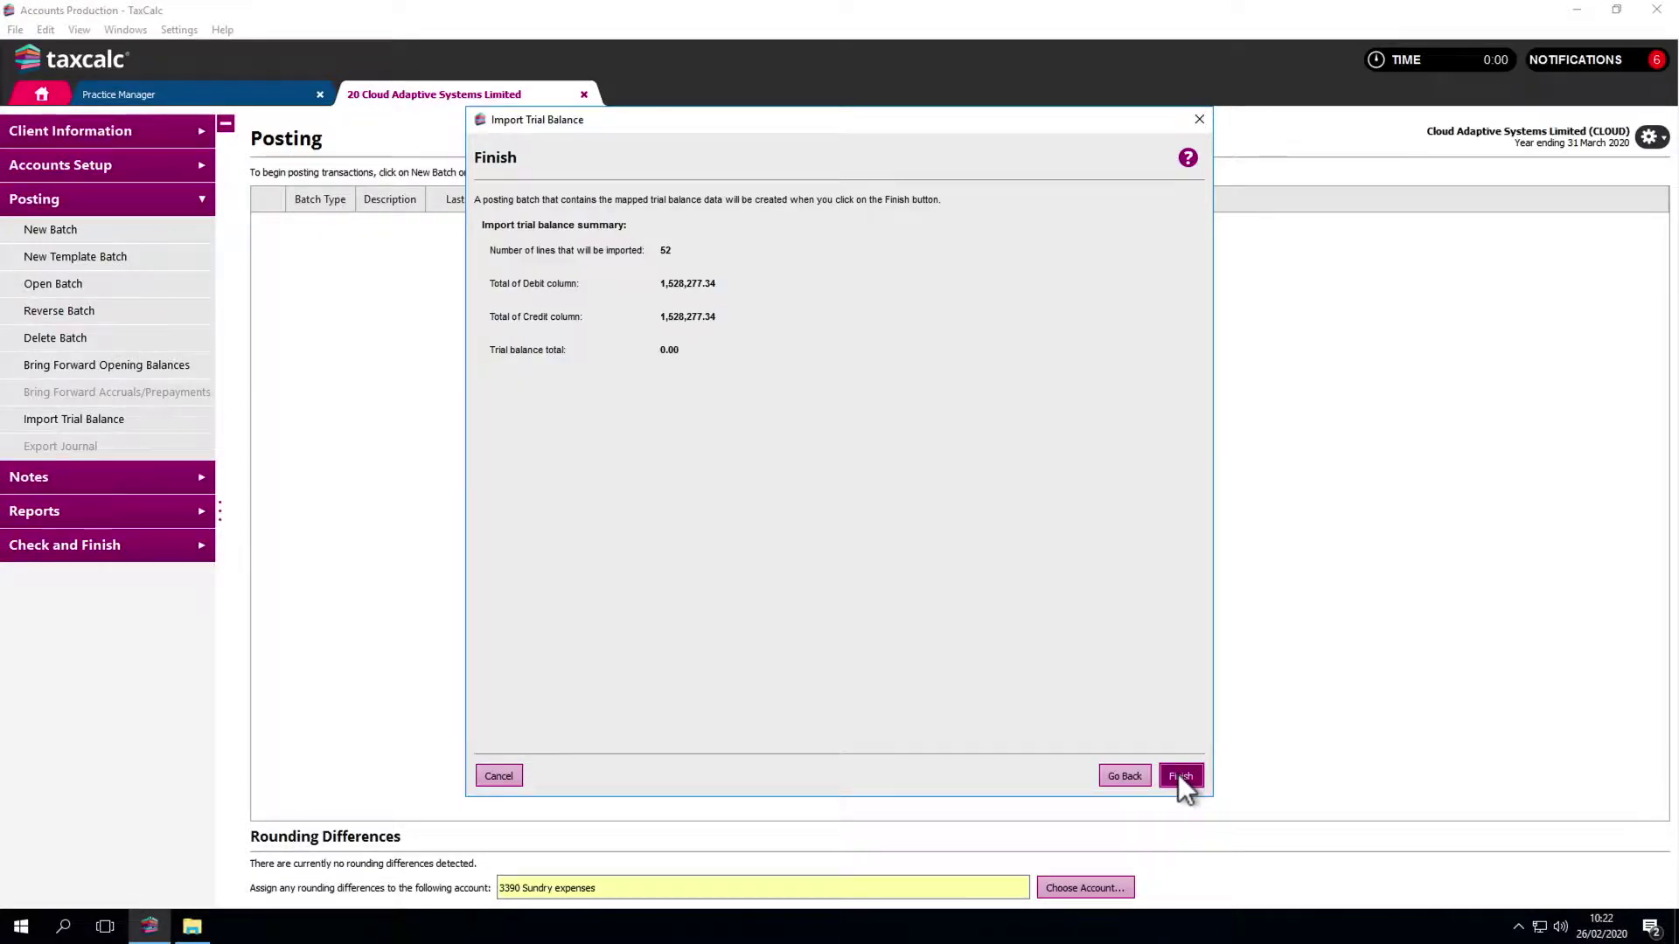
click(1180, 775)
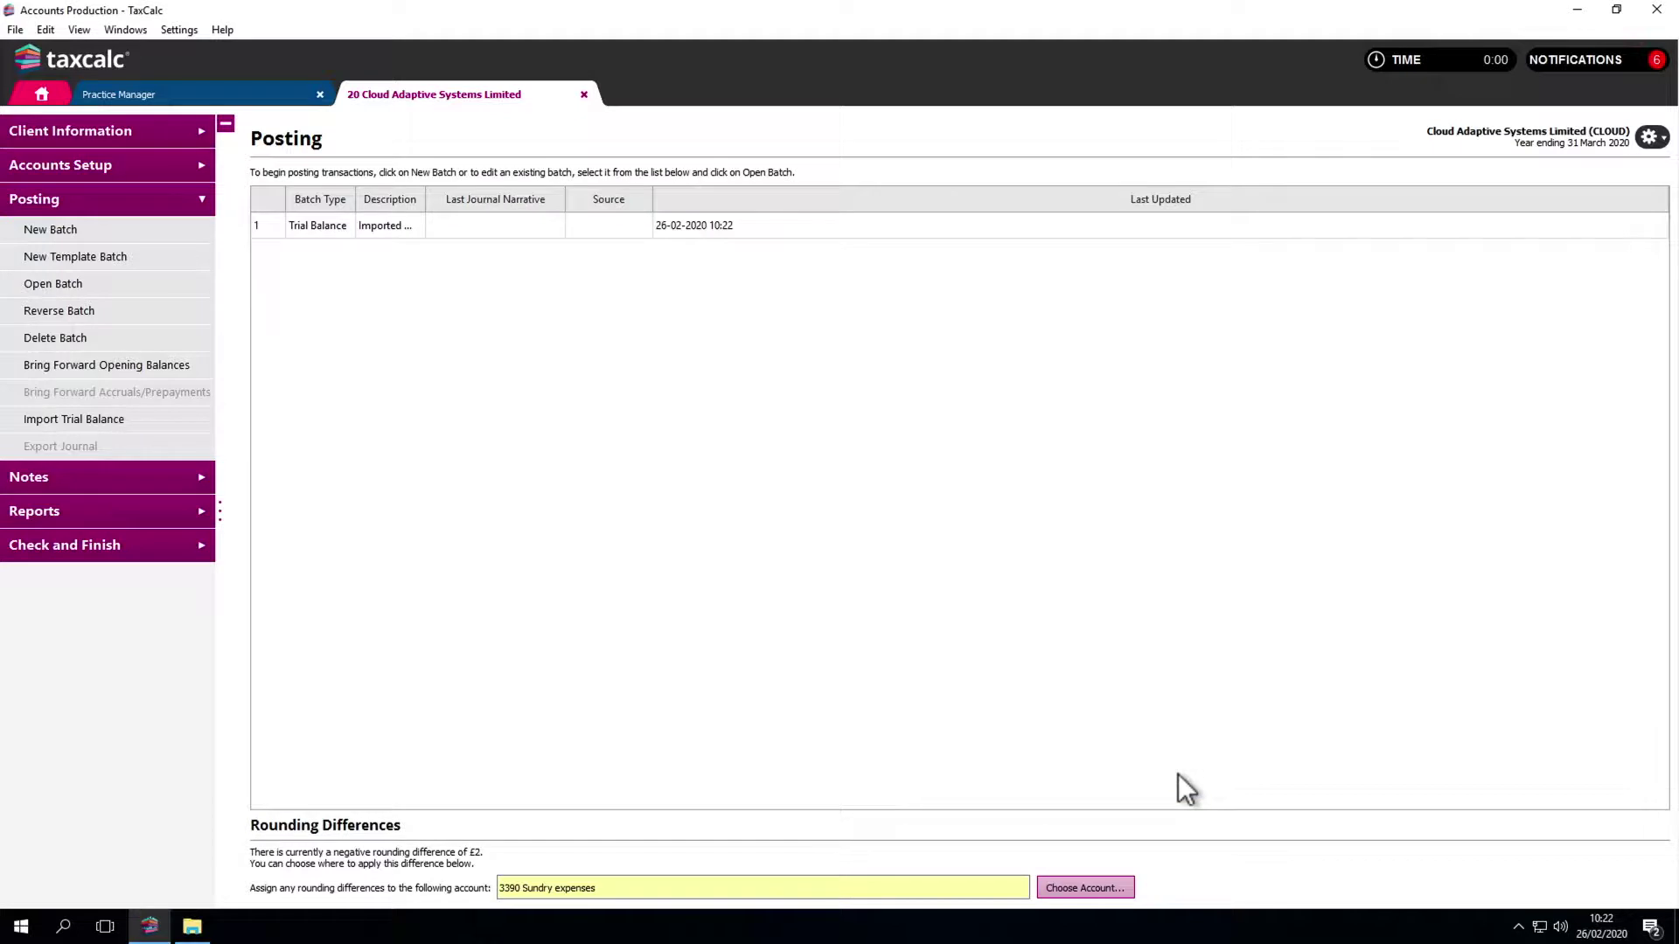
Step: Open the imported Trial Balance batch, review its lines, and save and close it
click(312, 231)
double_click(313, 231)
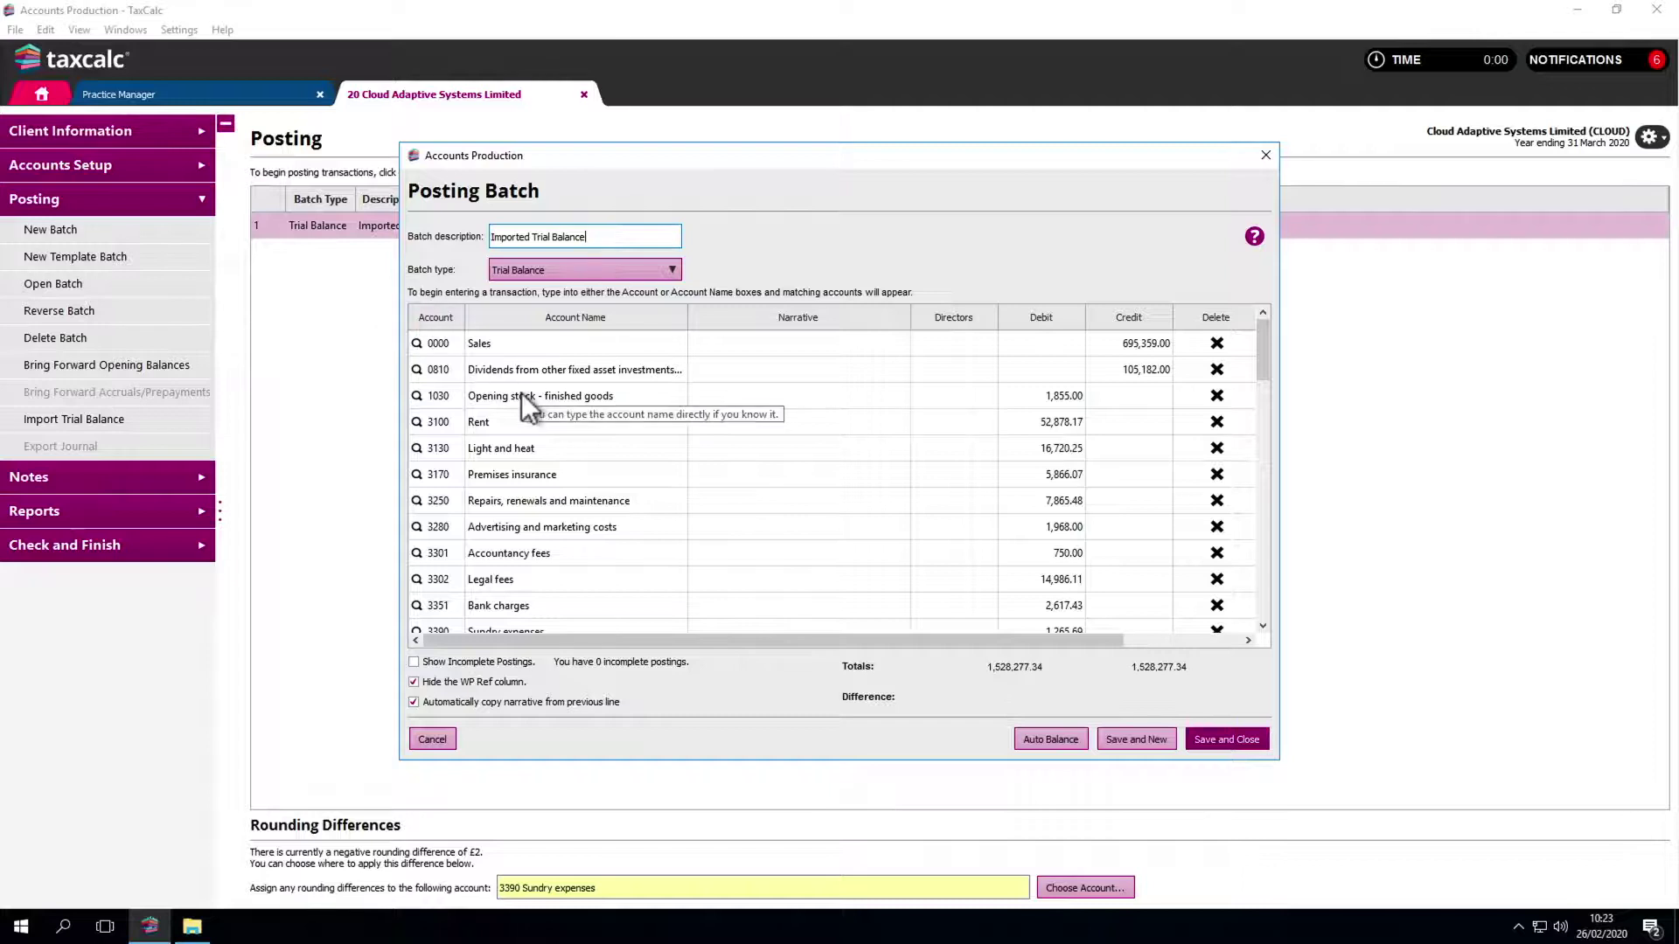
scroll(521, 391, down, 10)
scroll(521, 390, down, 4)
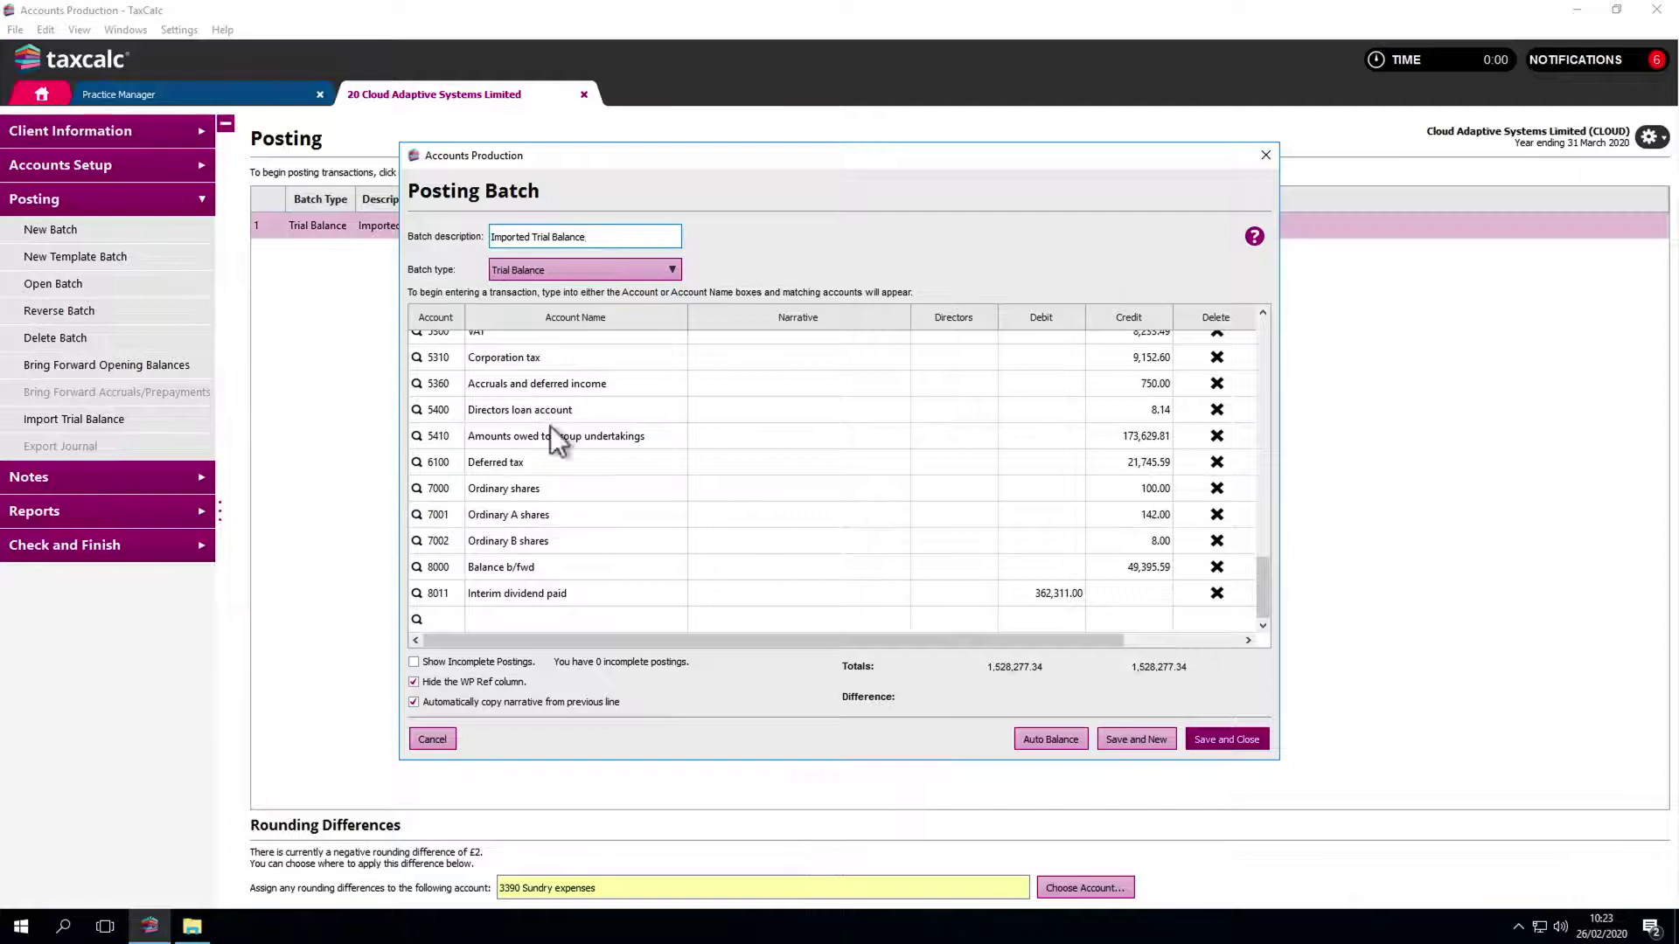
click(1215, 748)
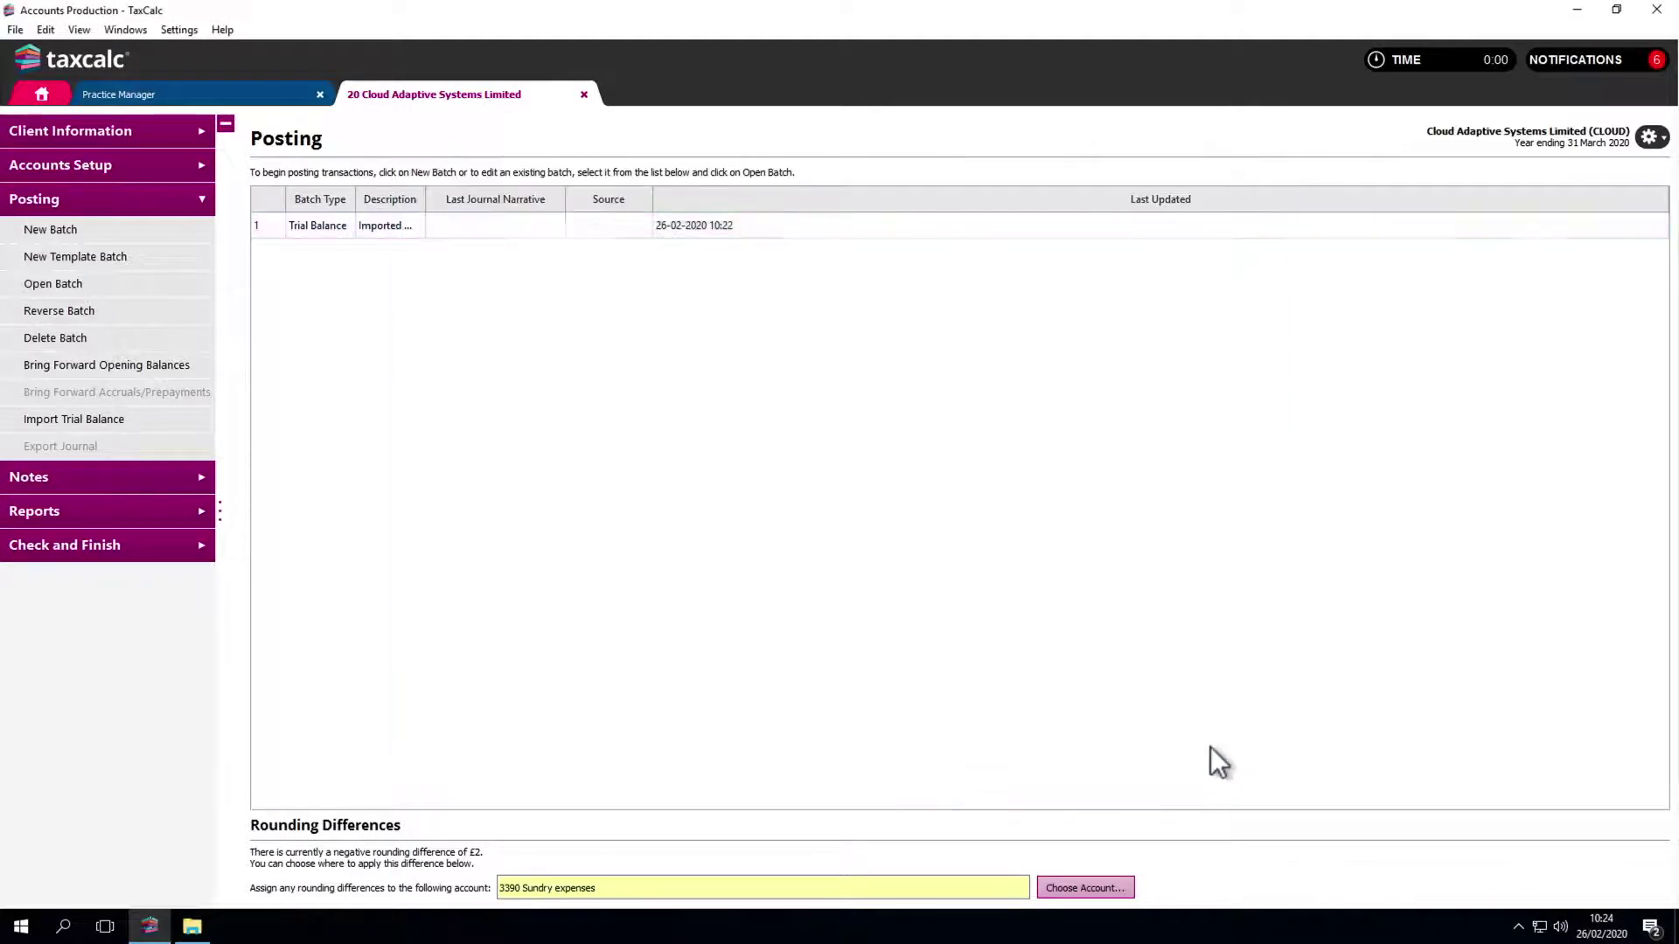
Step: Review the notes in Notes > Edit Notes, save them, then open Check and Finish
click(140, 480)
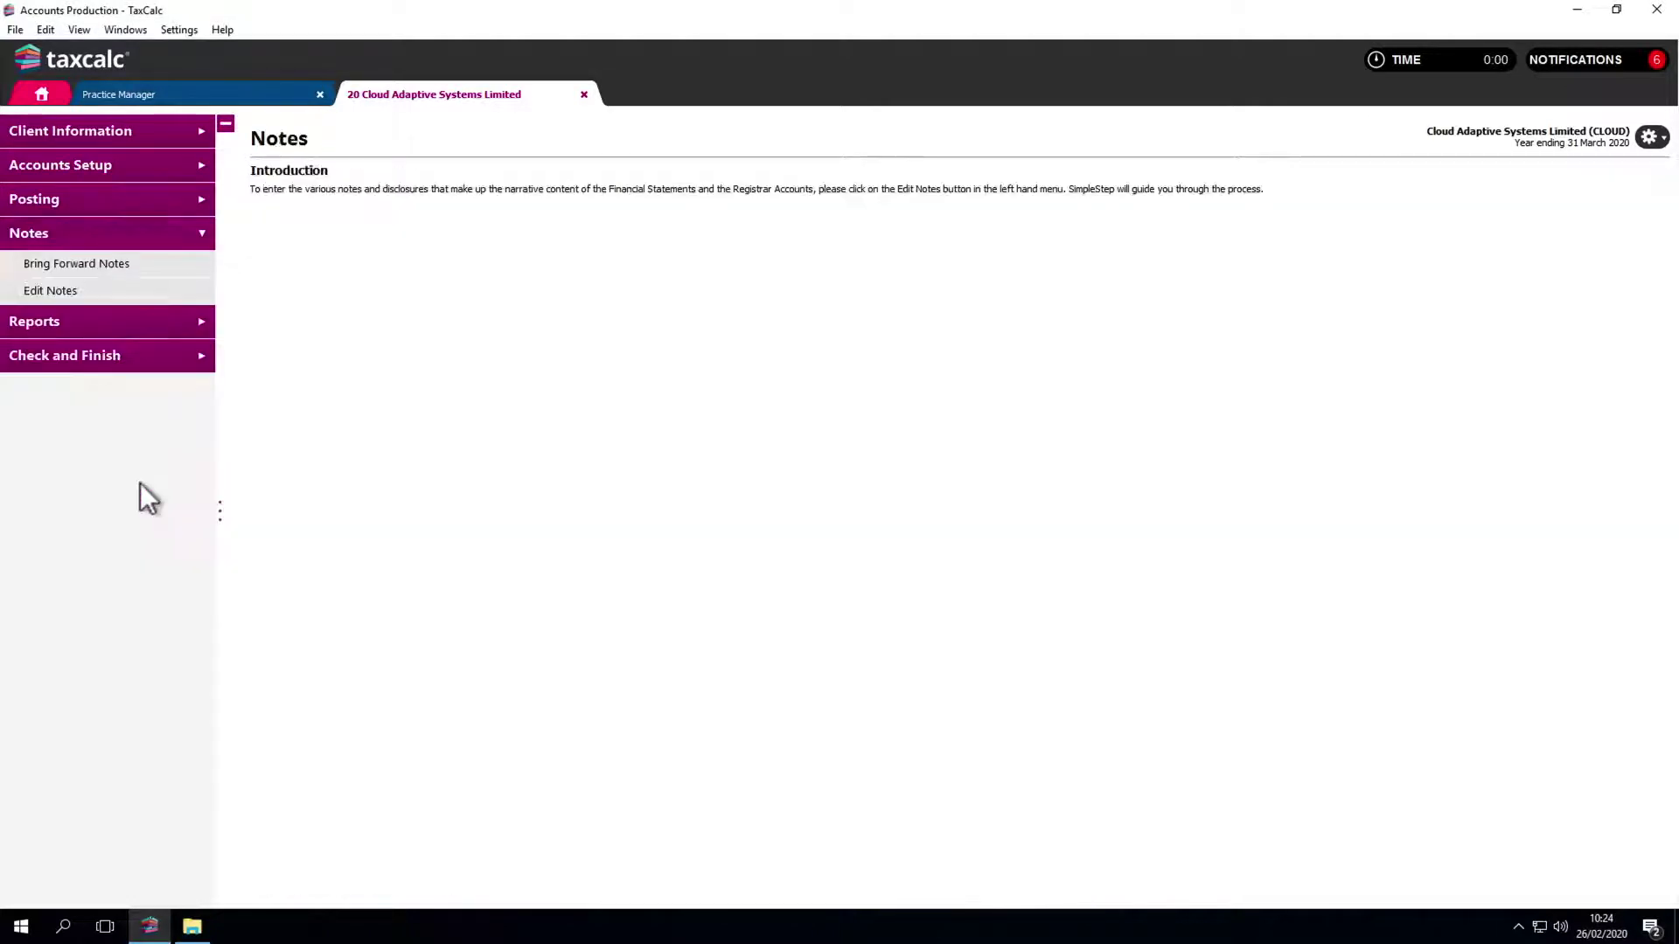
click(120, 291)
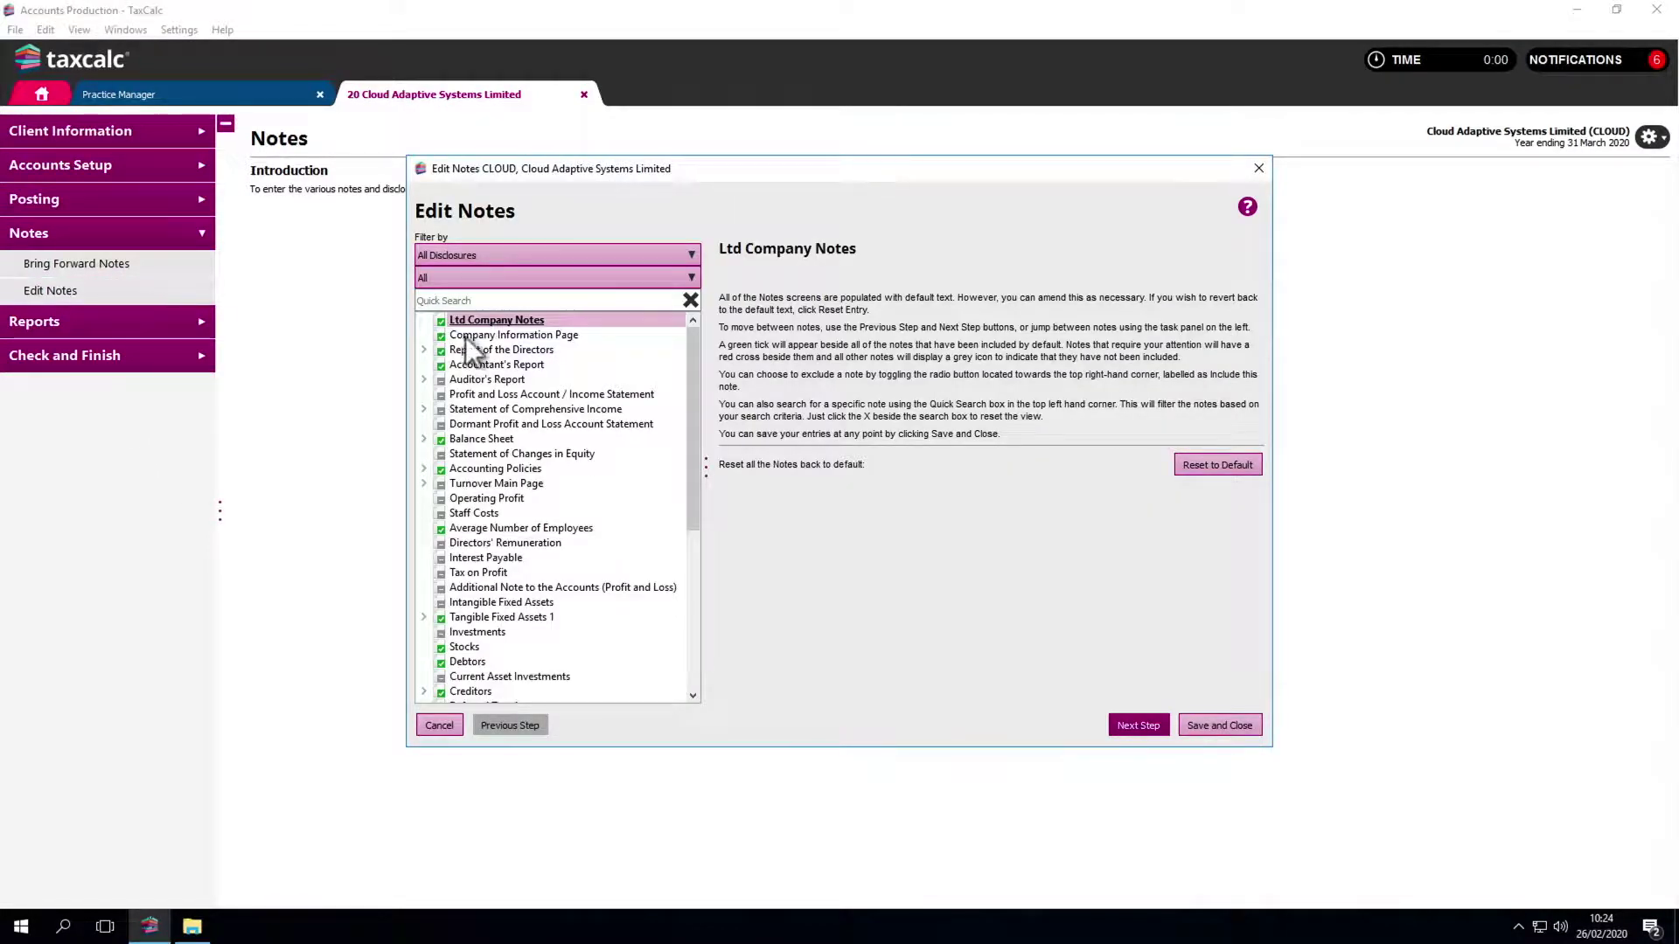
scroll(486, 346, down, 7)
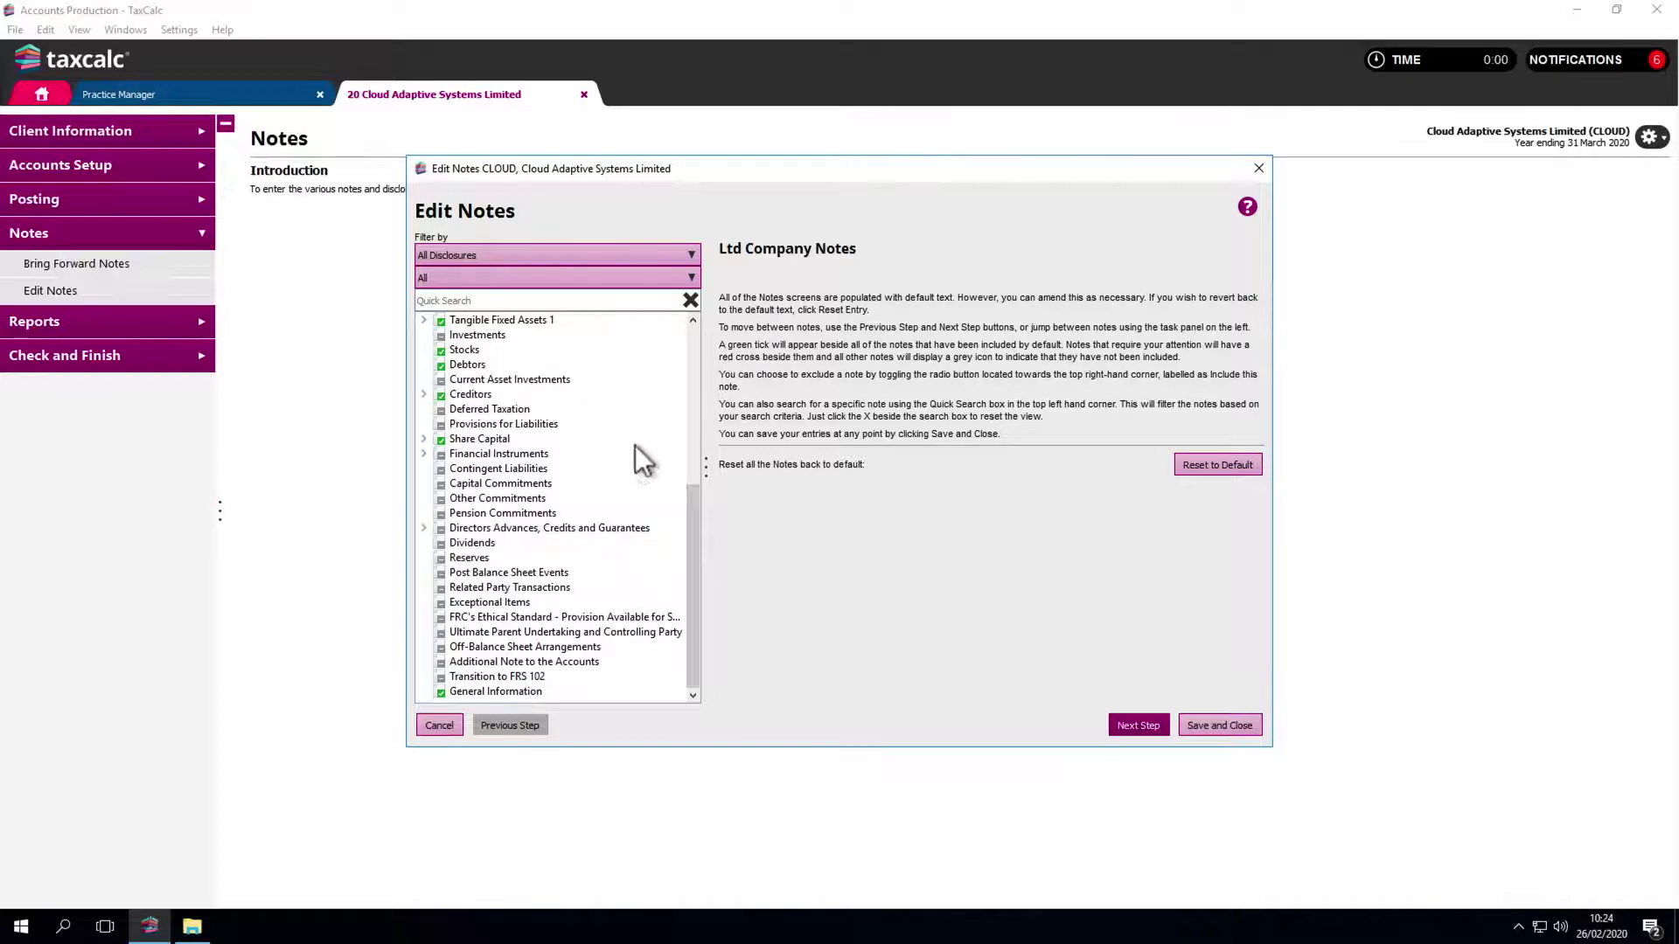
click(1199, 728)
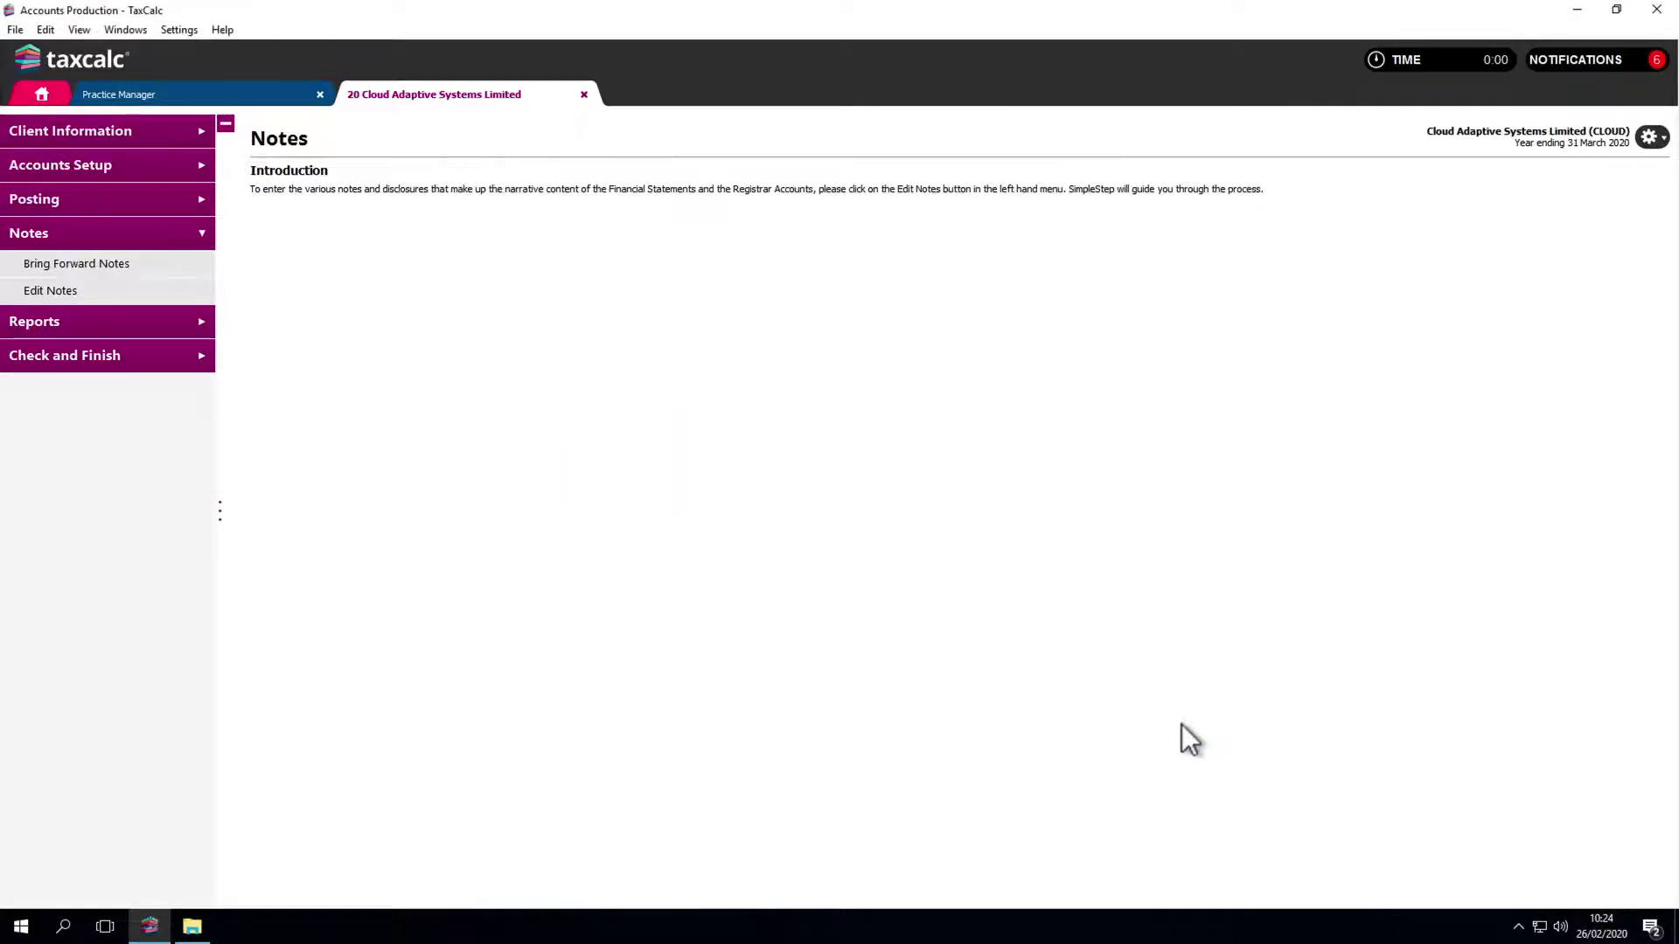
click(114, 355)
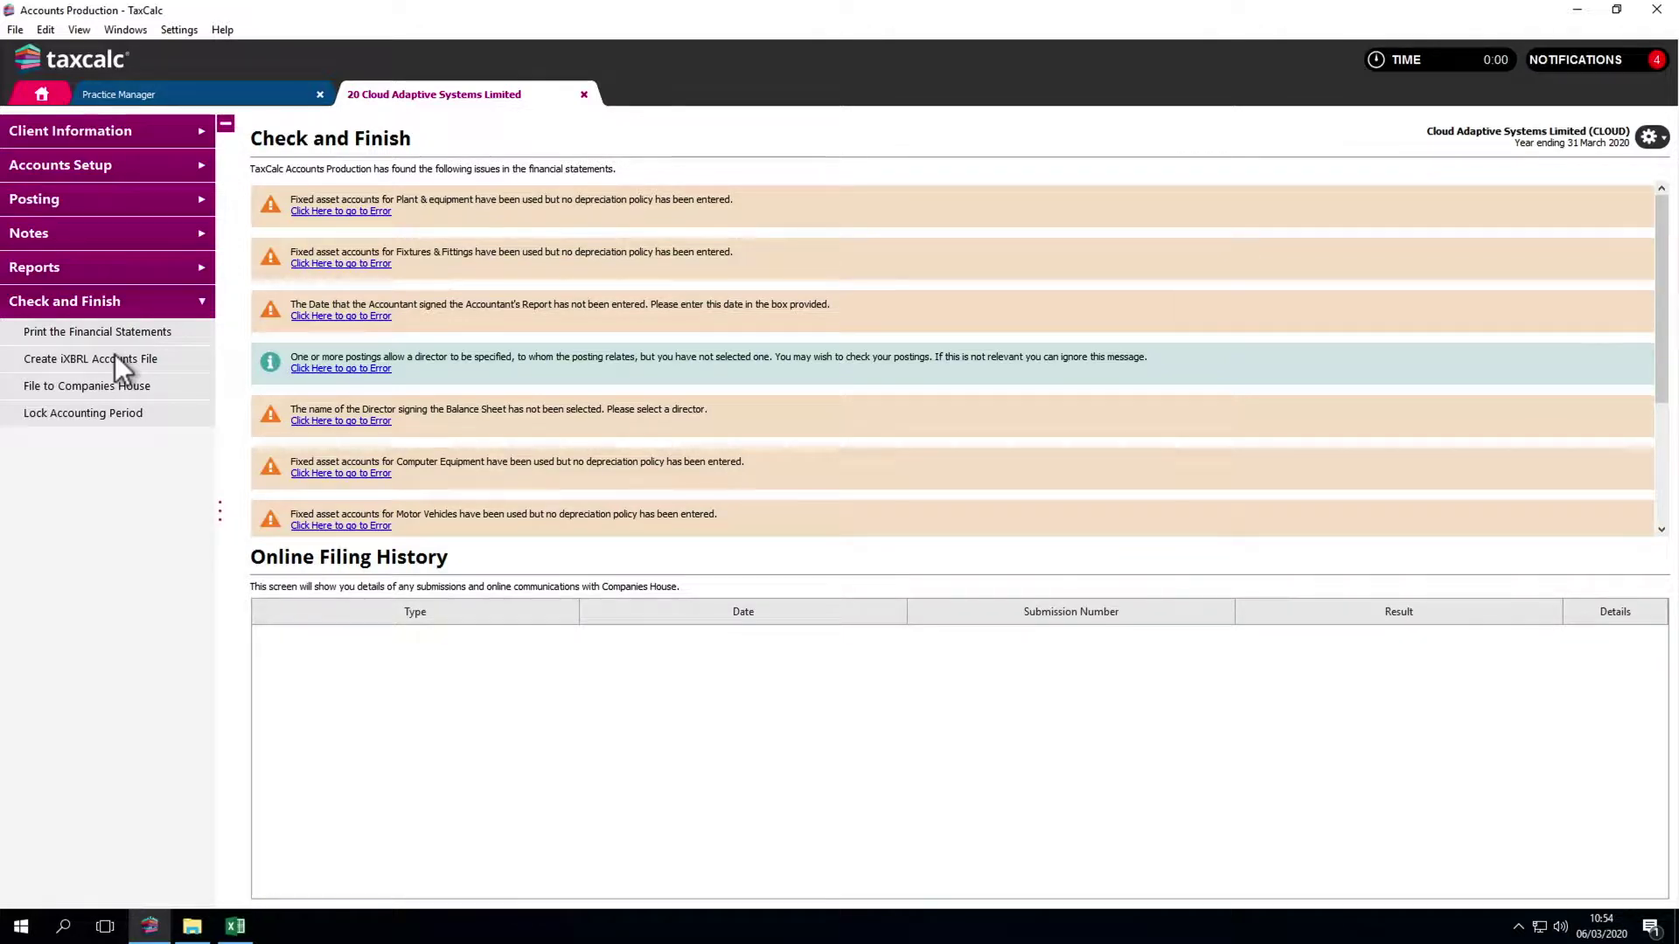
Step: Set the Accountant's Report date of signing to 06/03/2020 and save the note
click(330, 316)
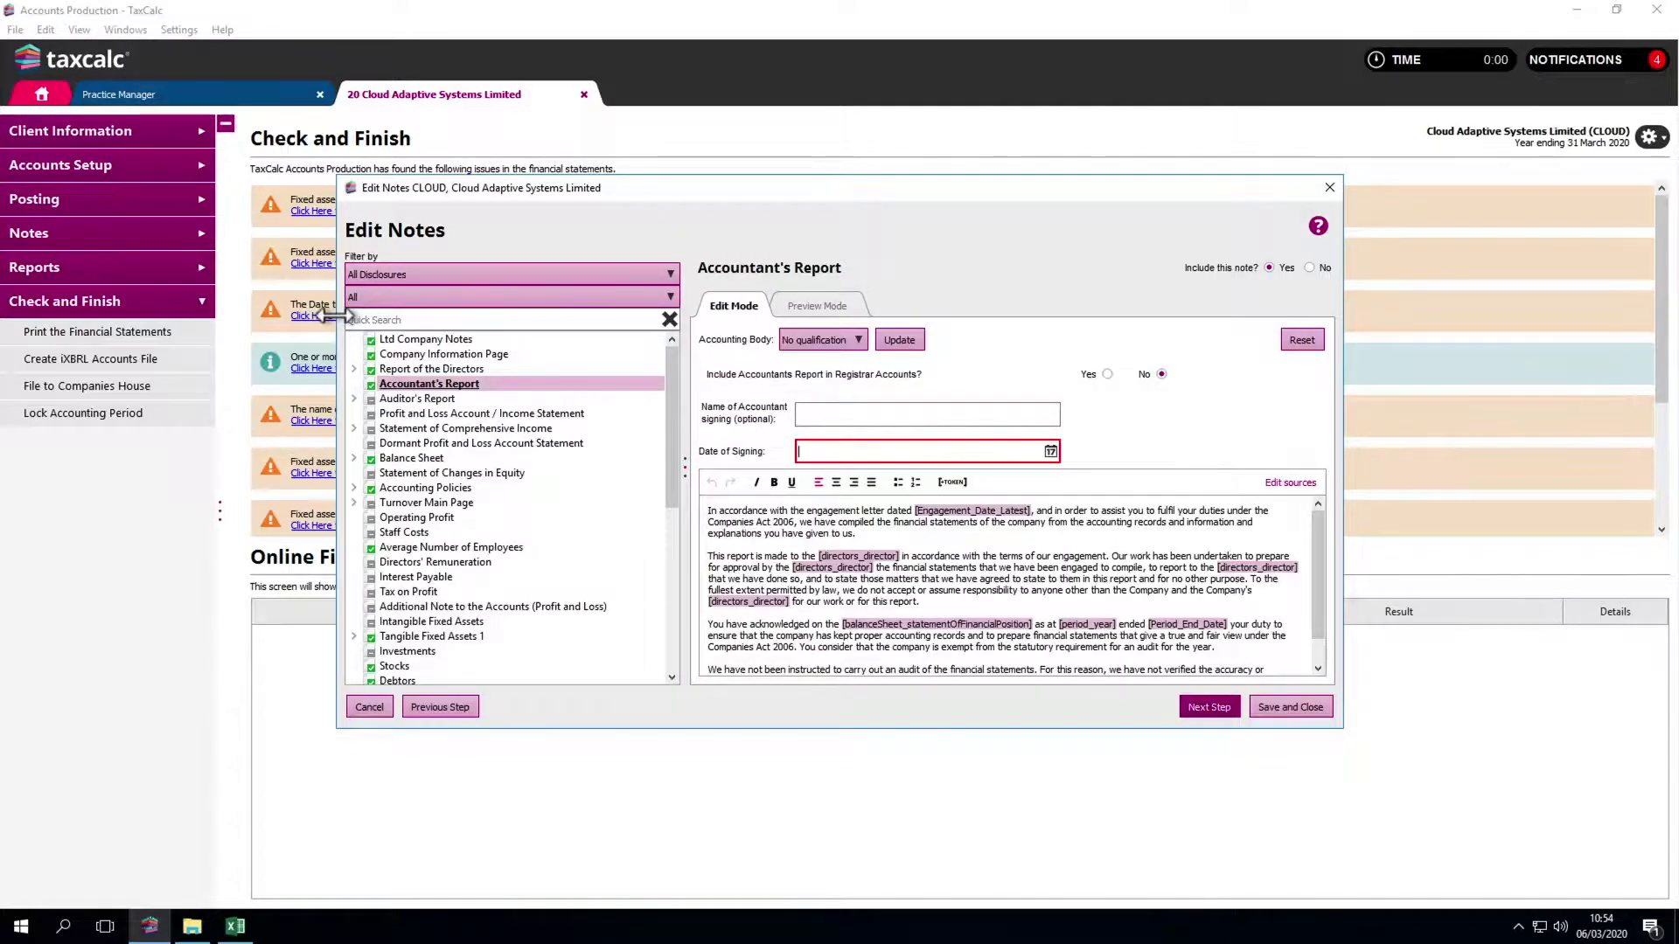
click(1050, 451)
click(979, 535)
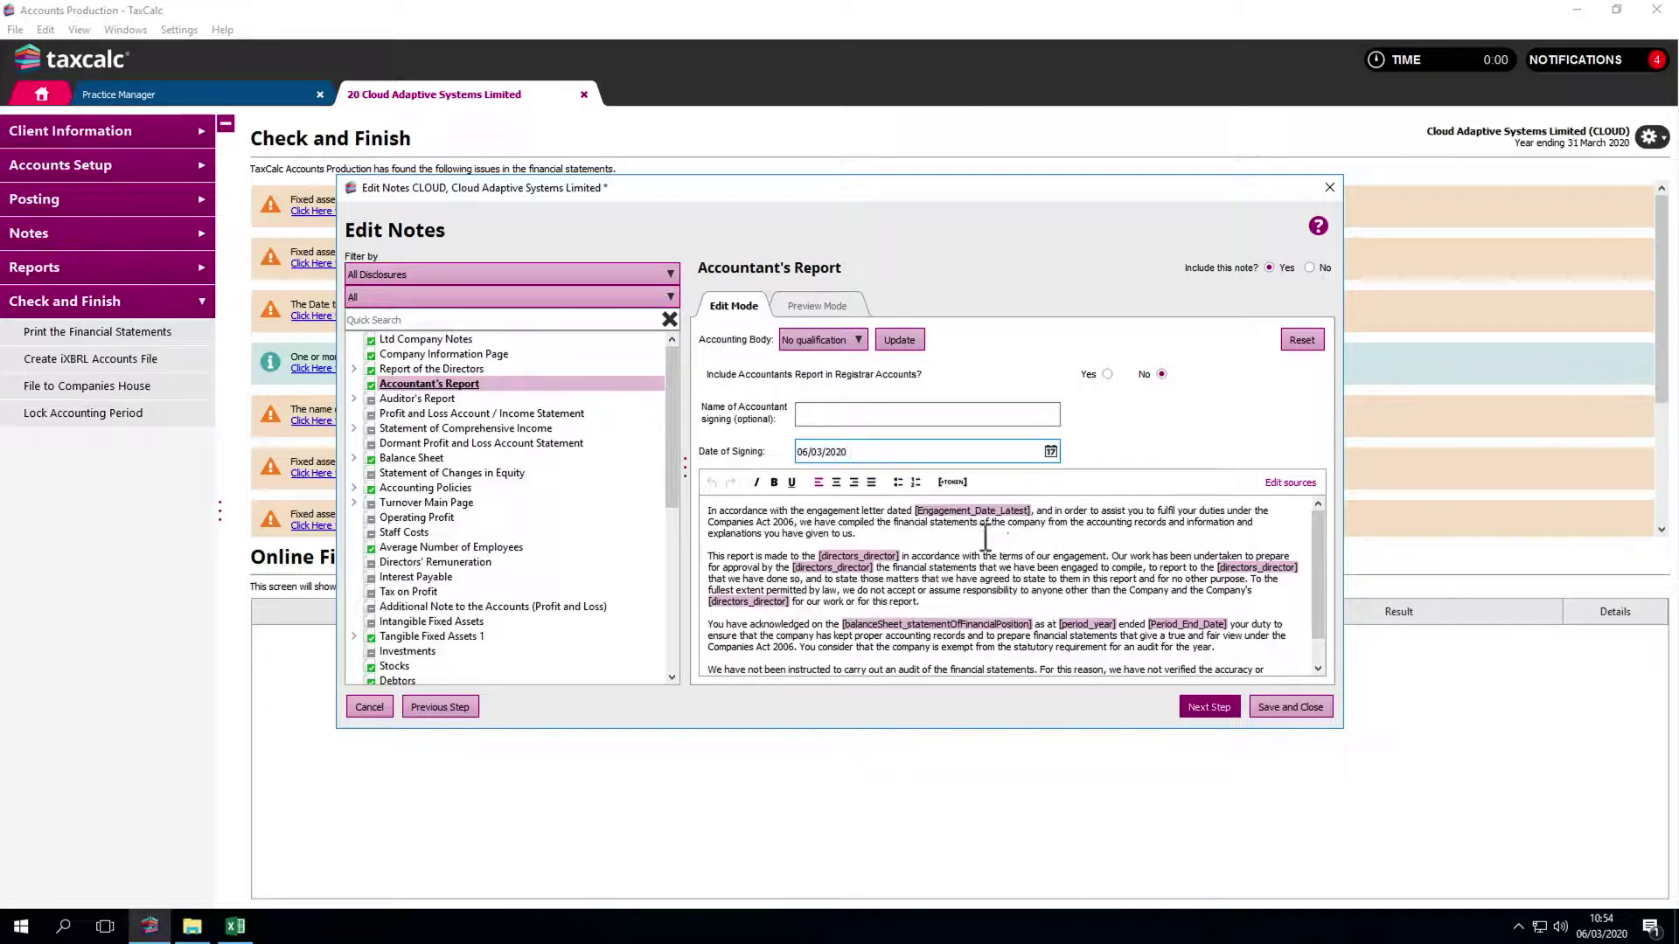
click(1279, 708)
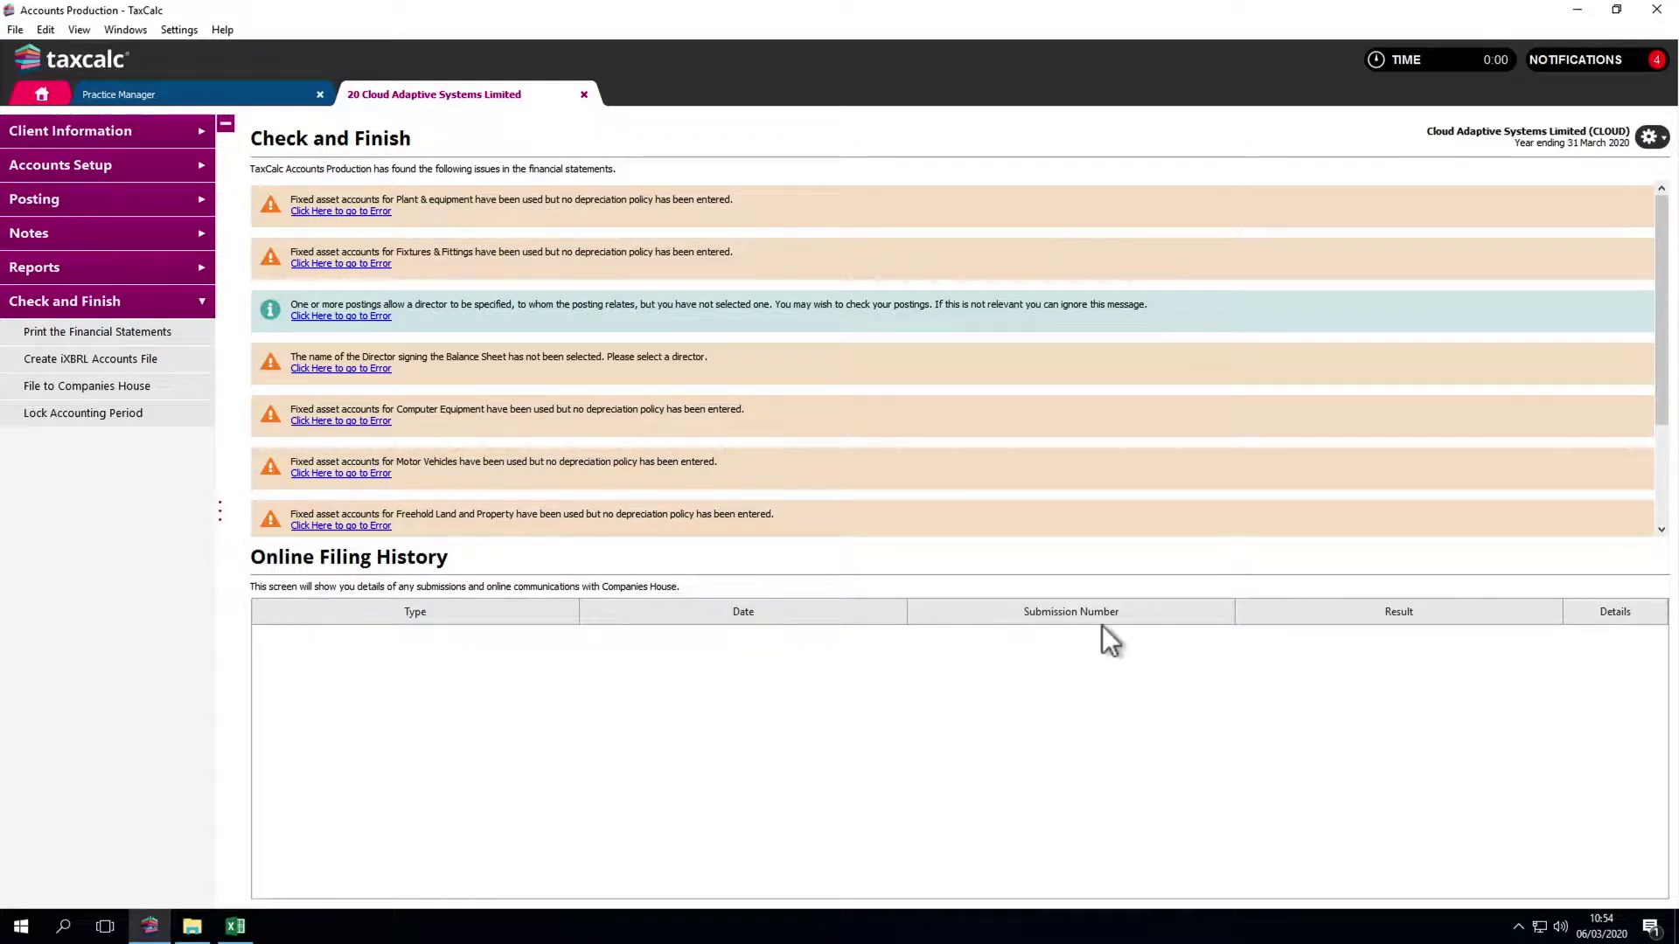
Step: Enter depreciation rates: Plant & Machinery 15%, Motor Vehicles 15%, Fixtures & Fittings 5%, Computer Equipment 5%
click(354, 213)
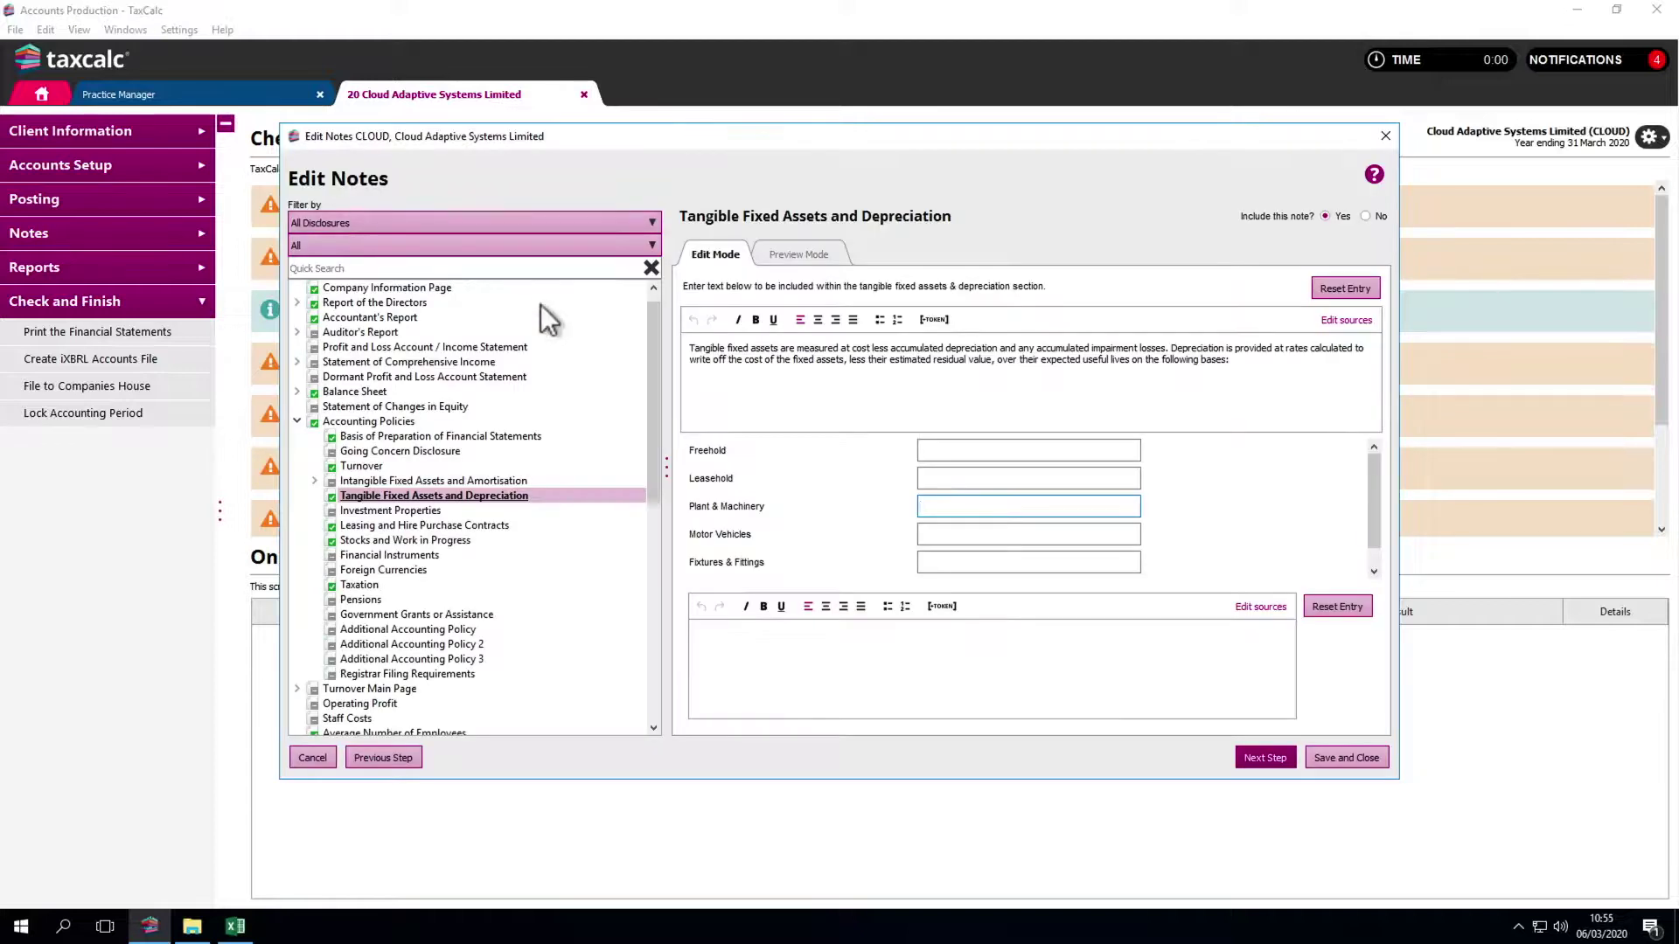
click(932, 506)
text(15%)
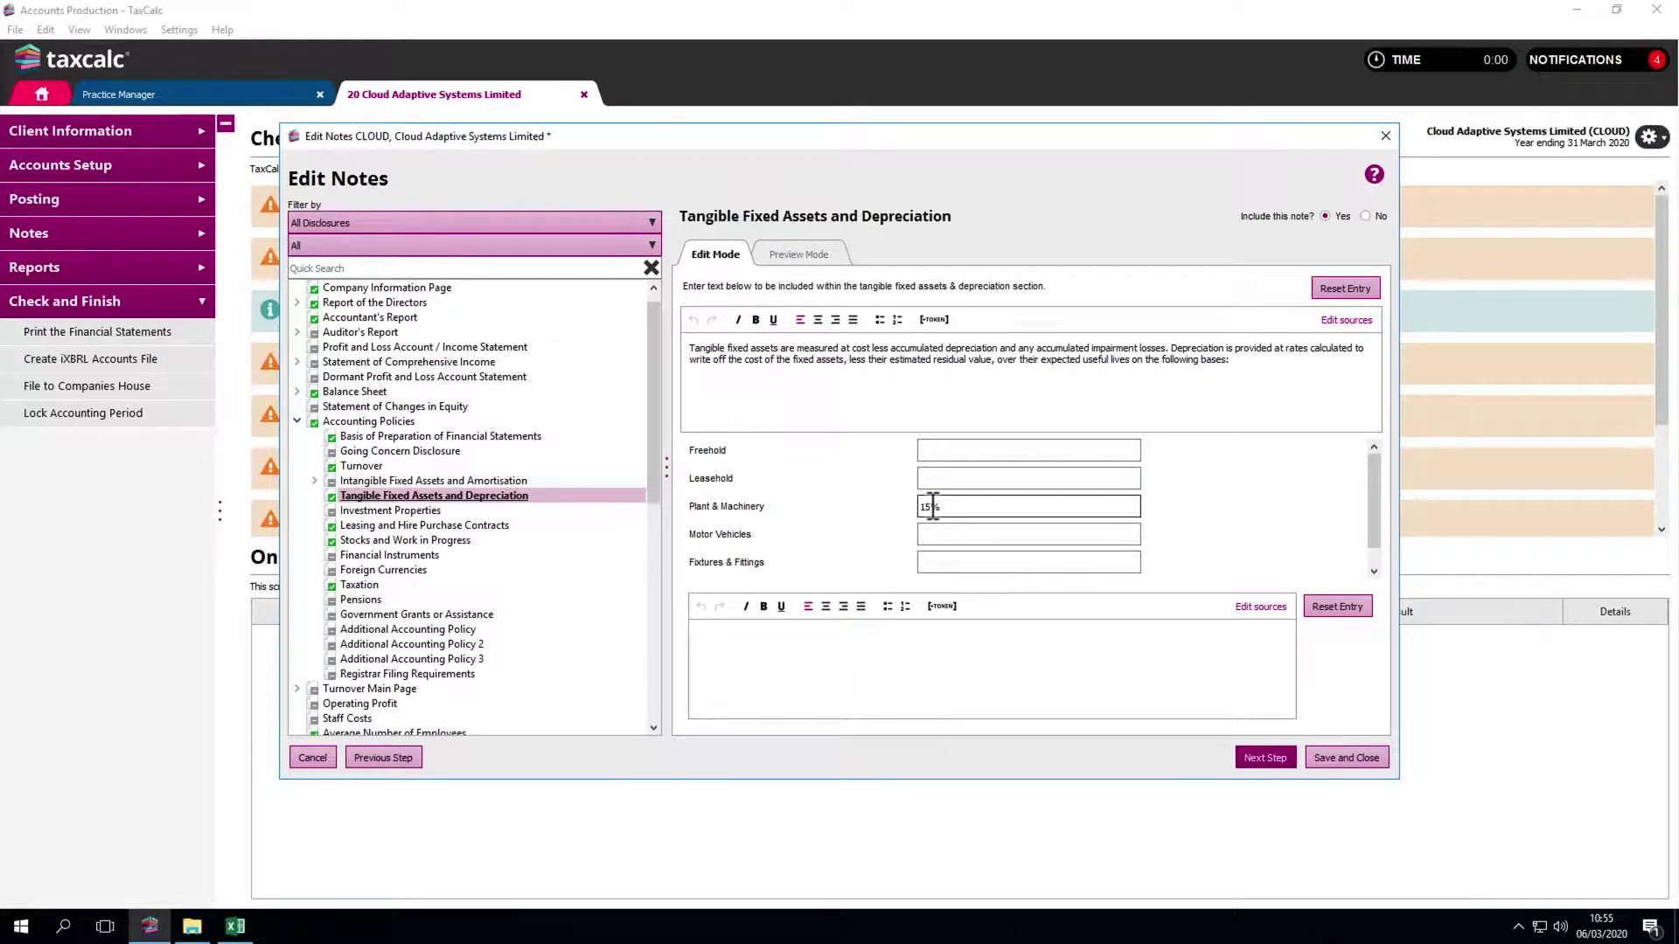
key(Tab)
text(15%)
key(Tab)
text(5%)
key(Tab)
text(5%)
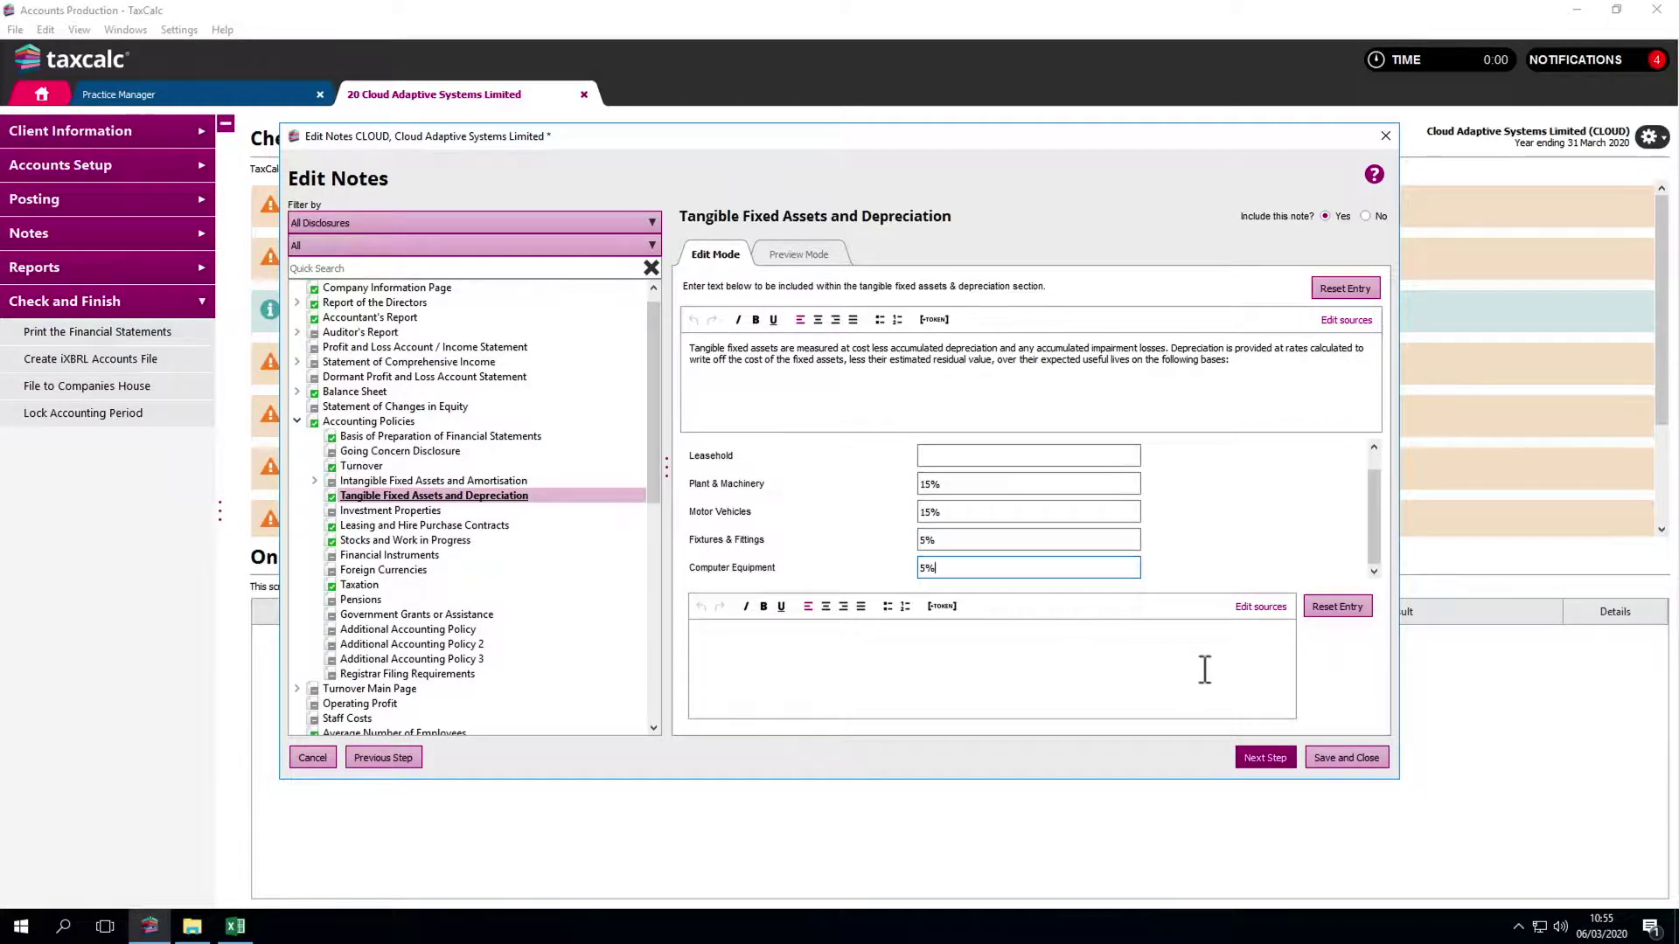
click(1334, 754)
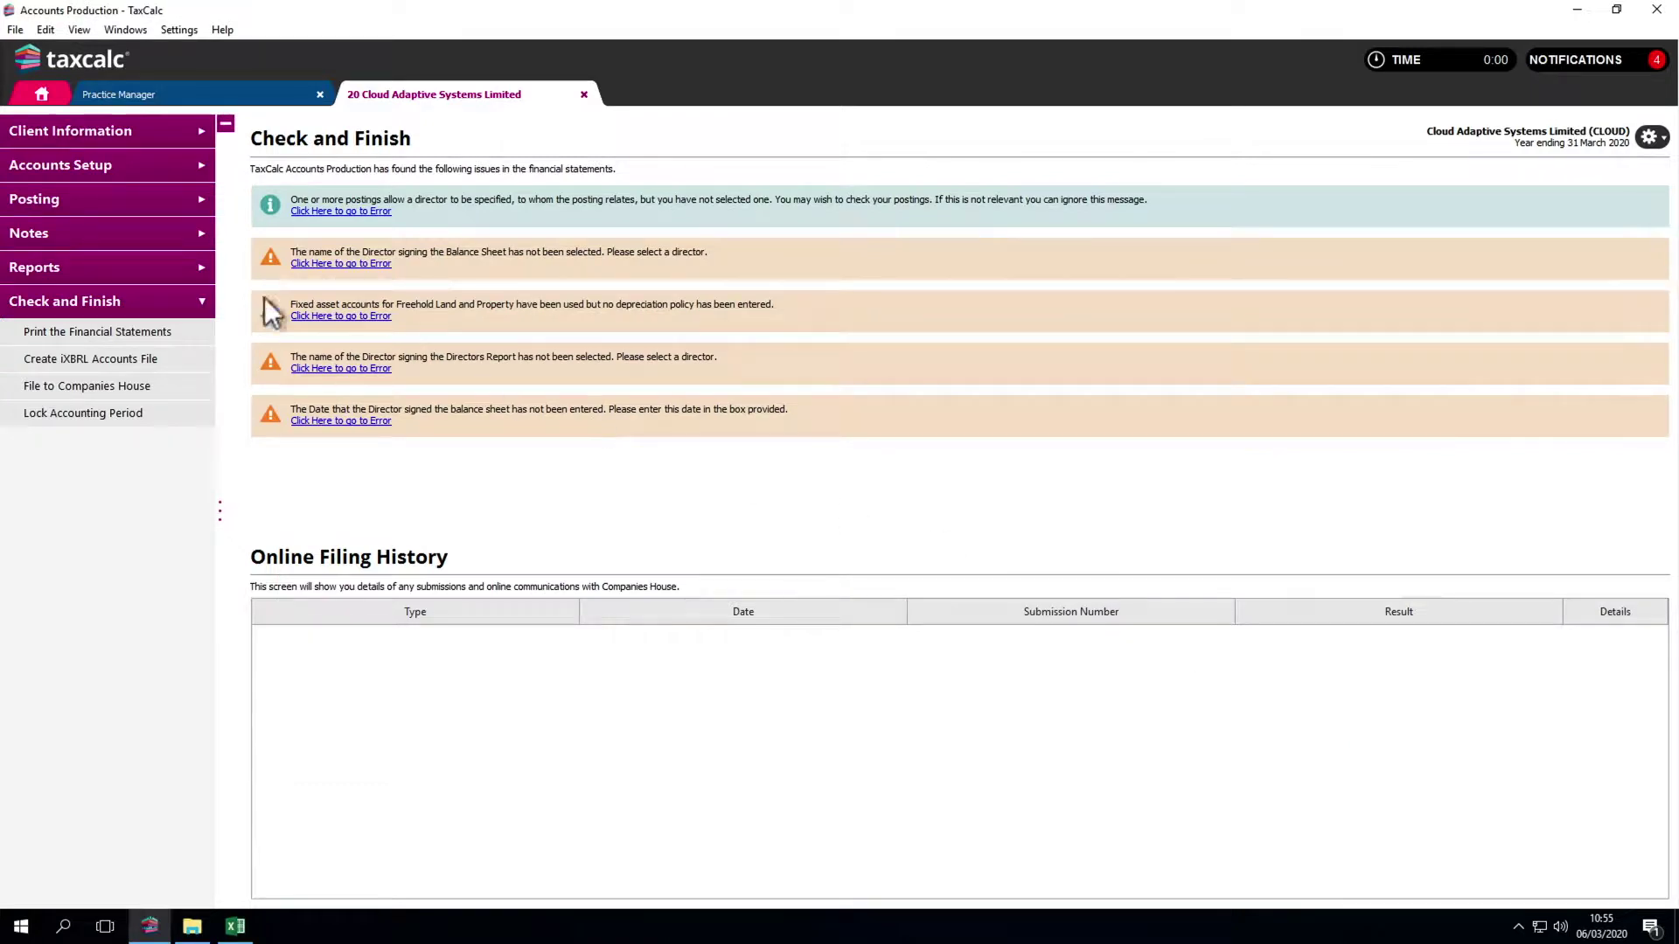
Step: Go to Reports, ignoring the Errors in the Financial Statements warning
click(204, 273)
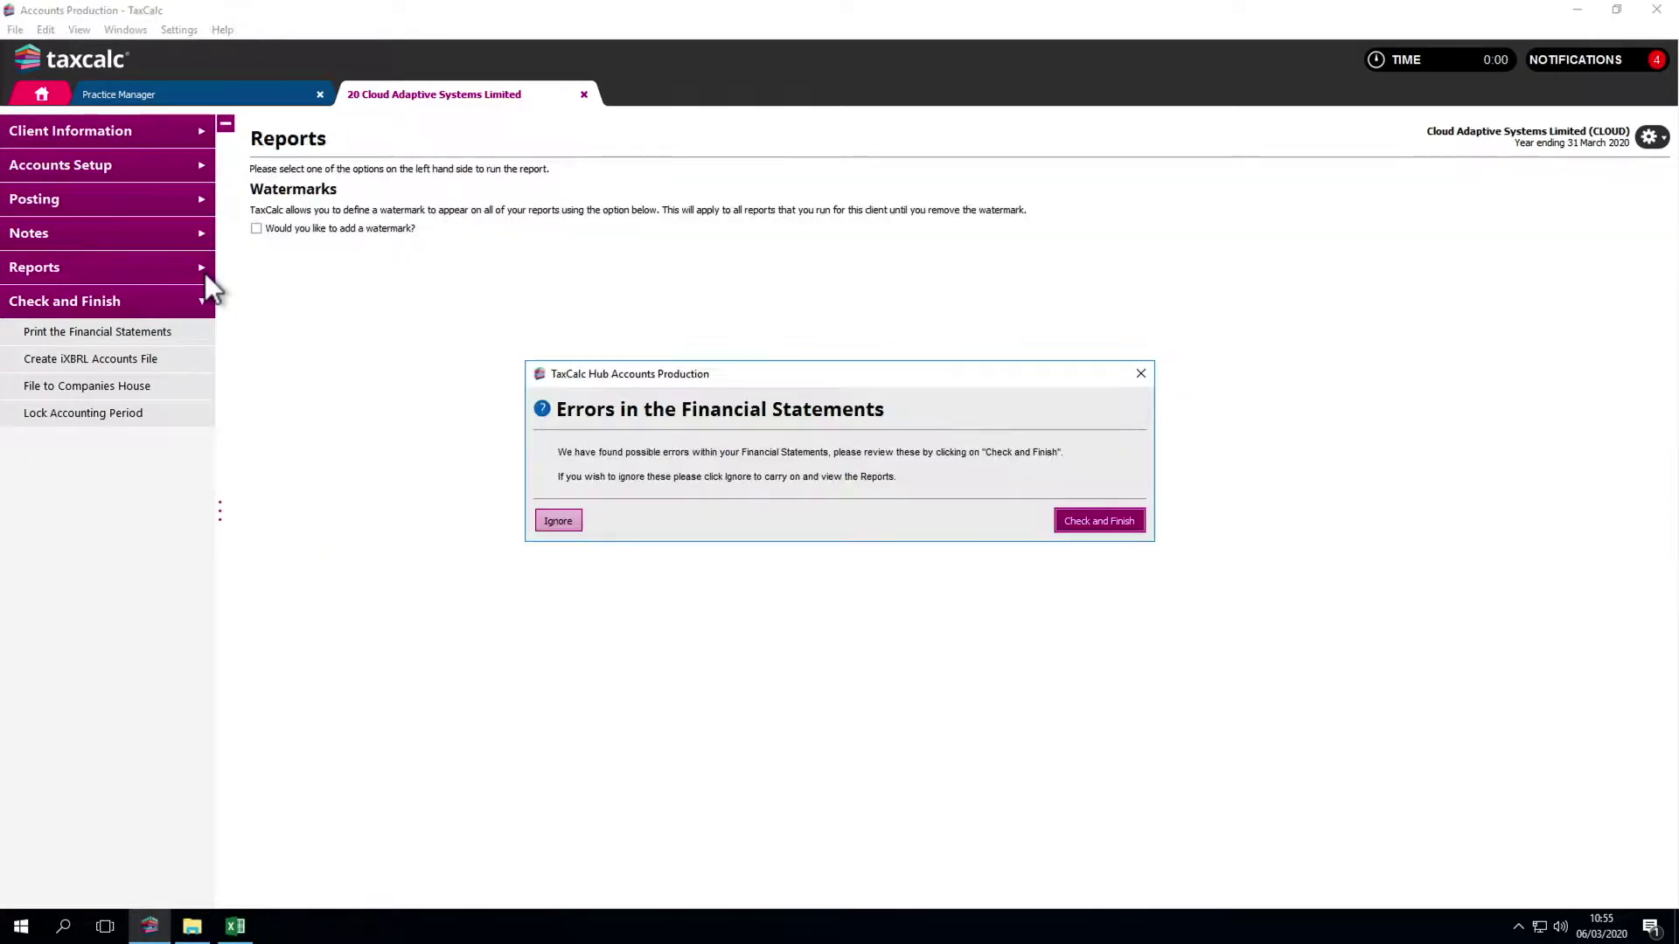
click(556, 521)
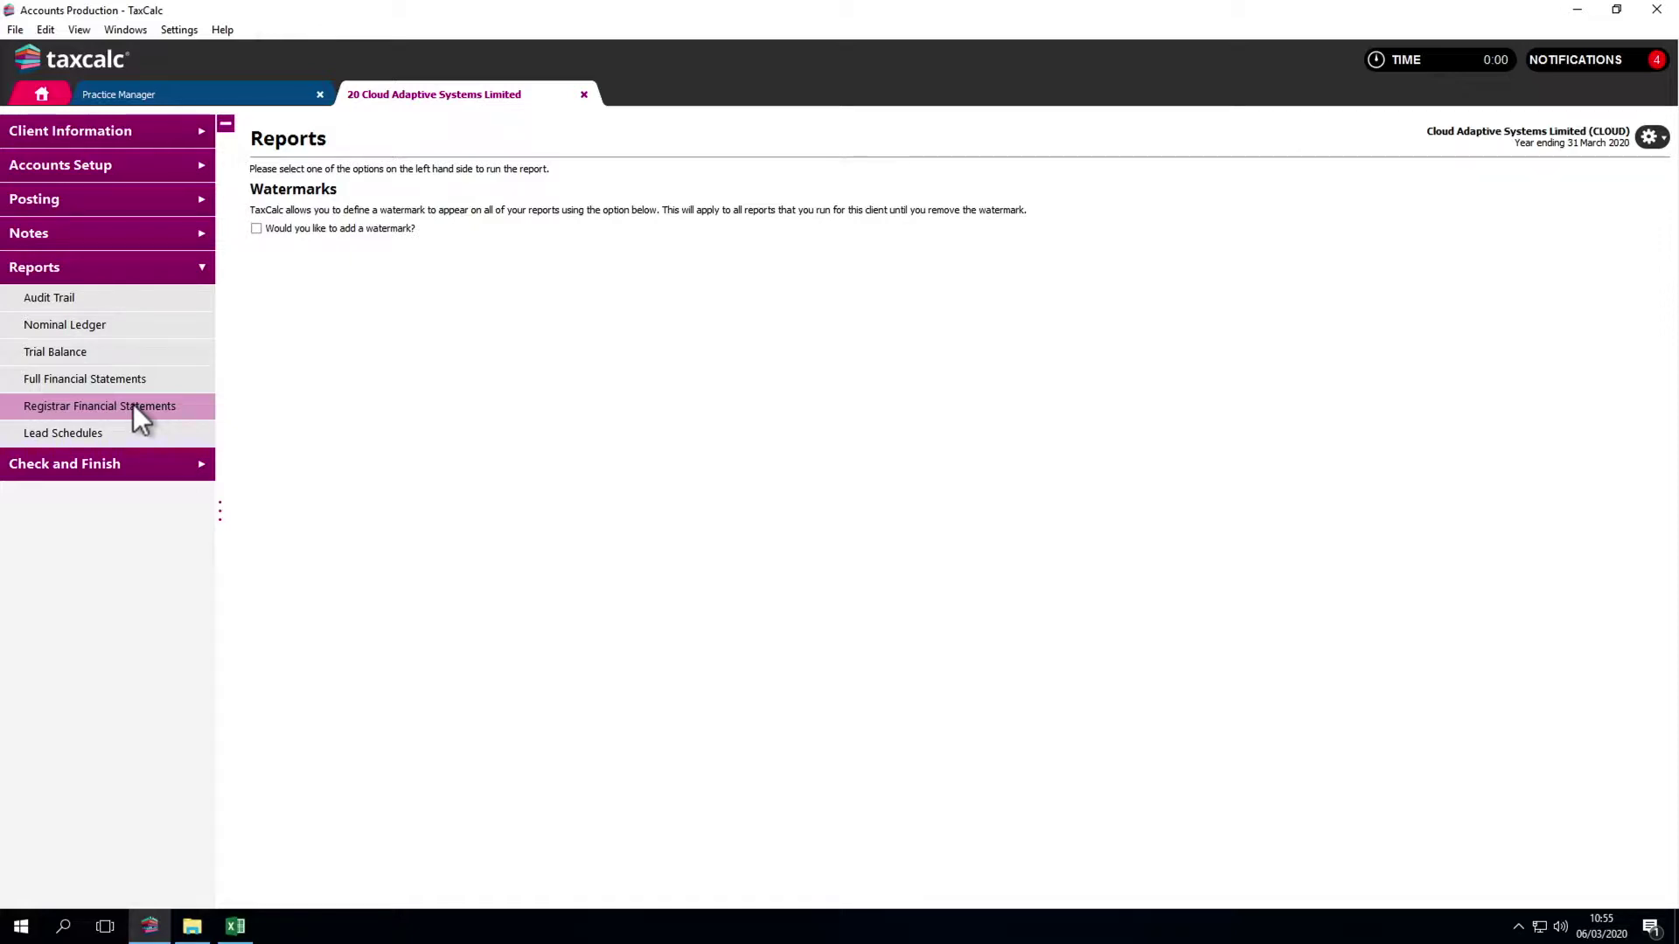
Step: Run the Trial Balance against the 31/03/2019 comparative, then generate the Full Financial Statements
click(115, 345)
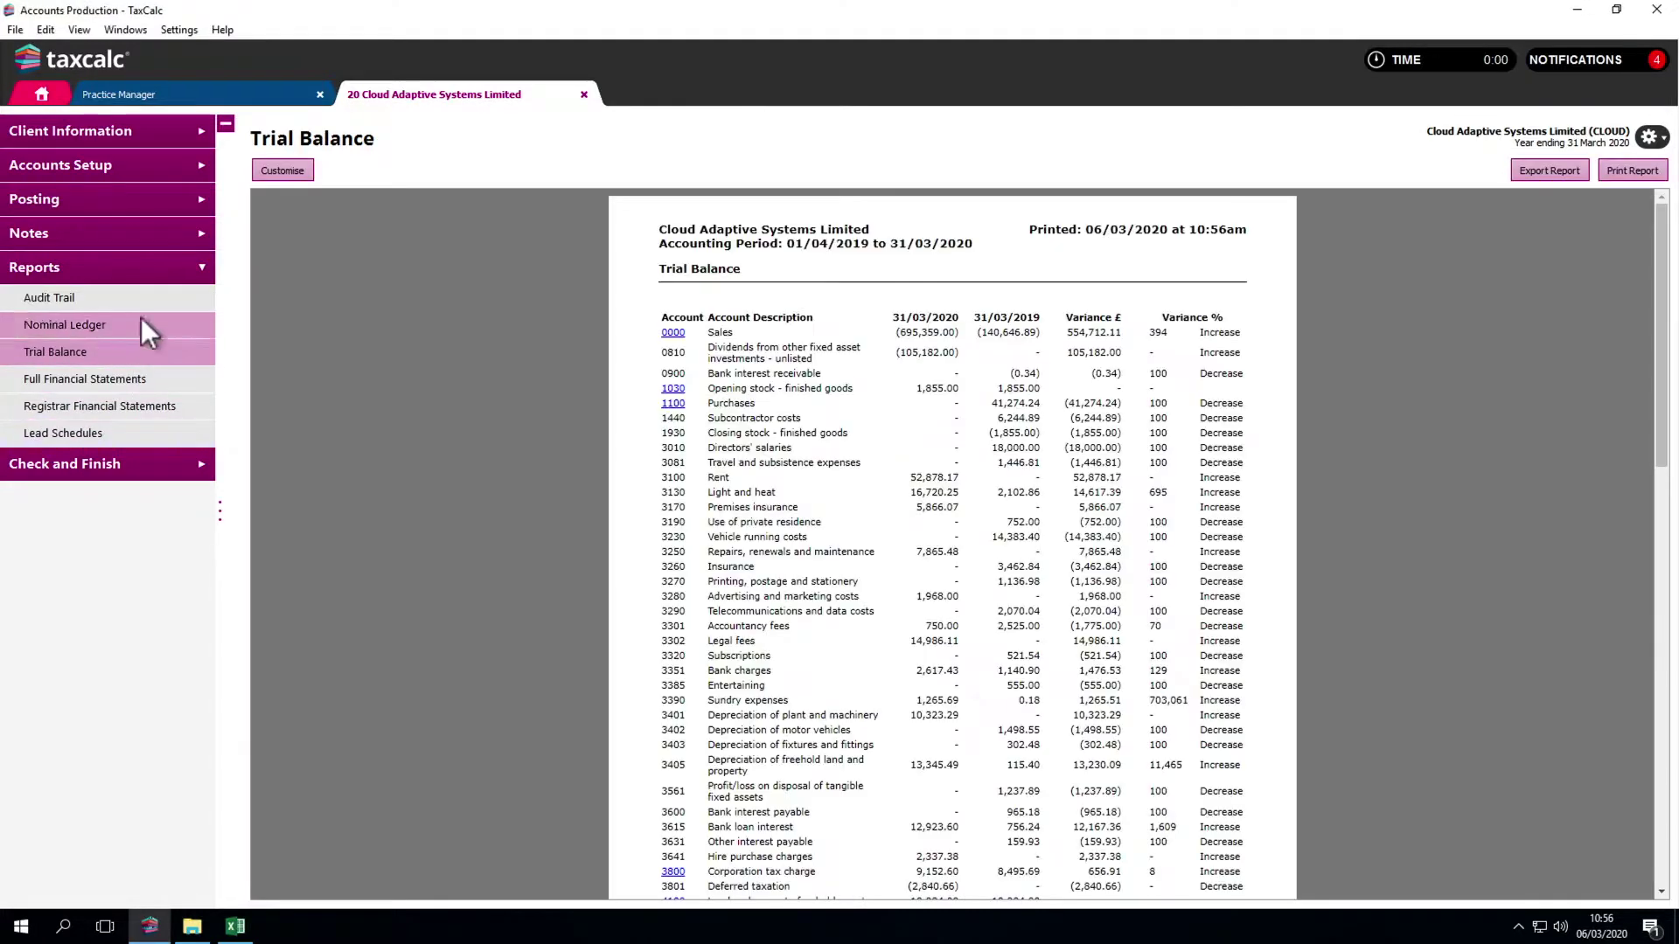
click(302, 175)
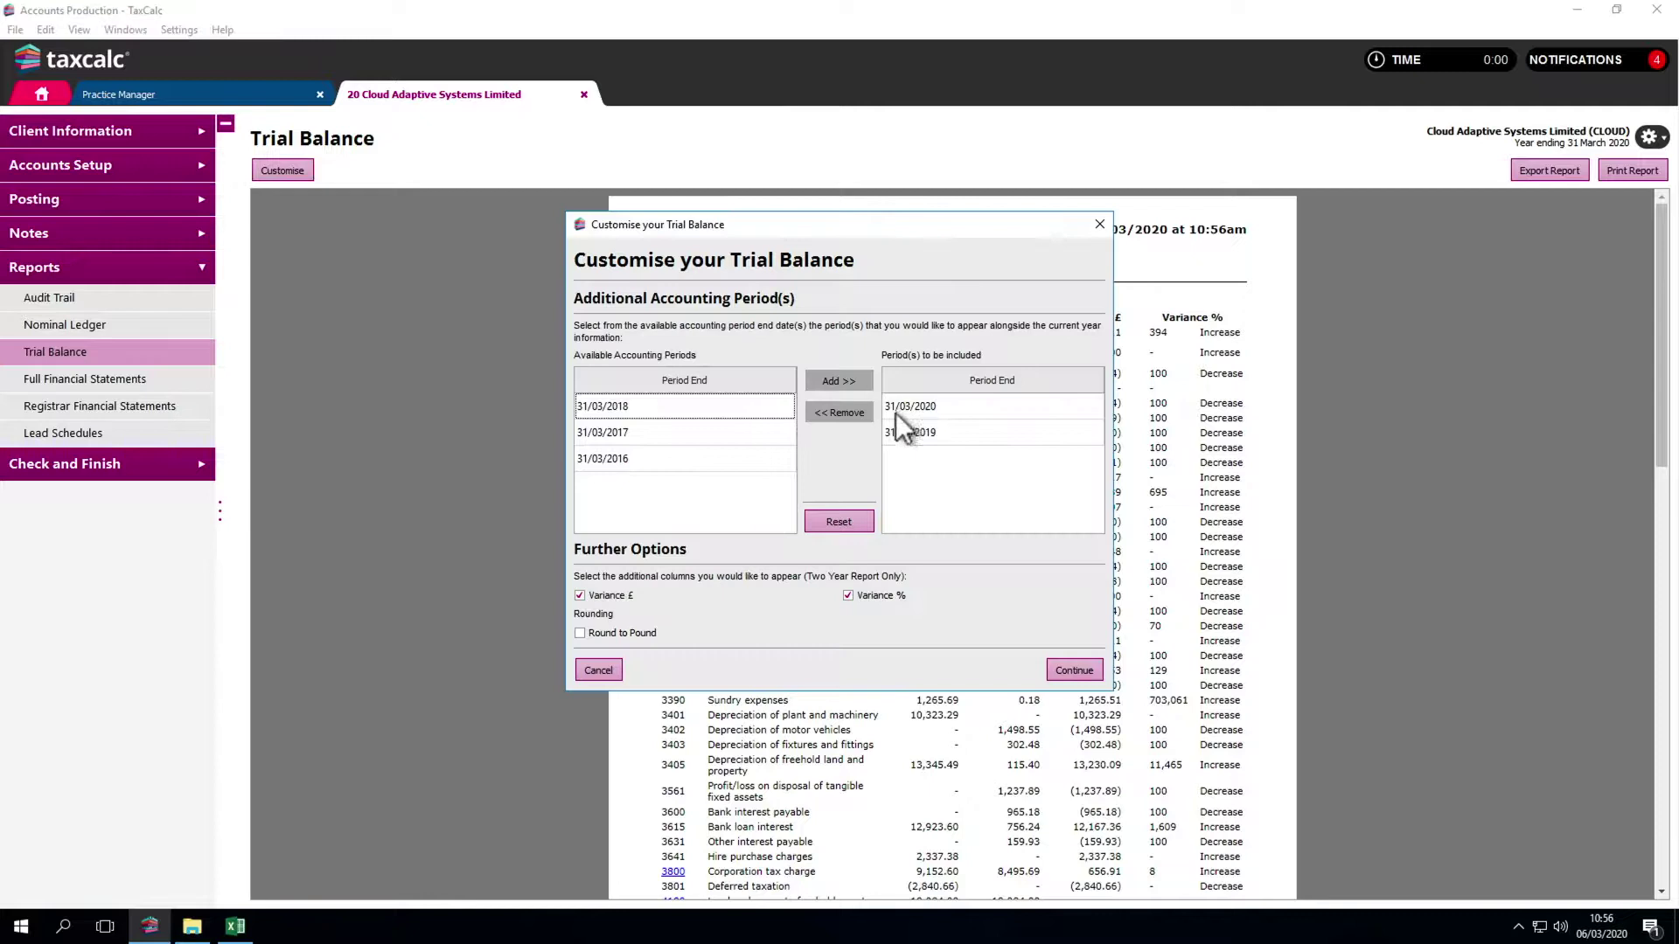
click(922, 432)
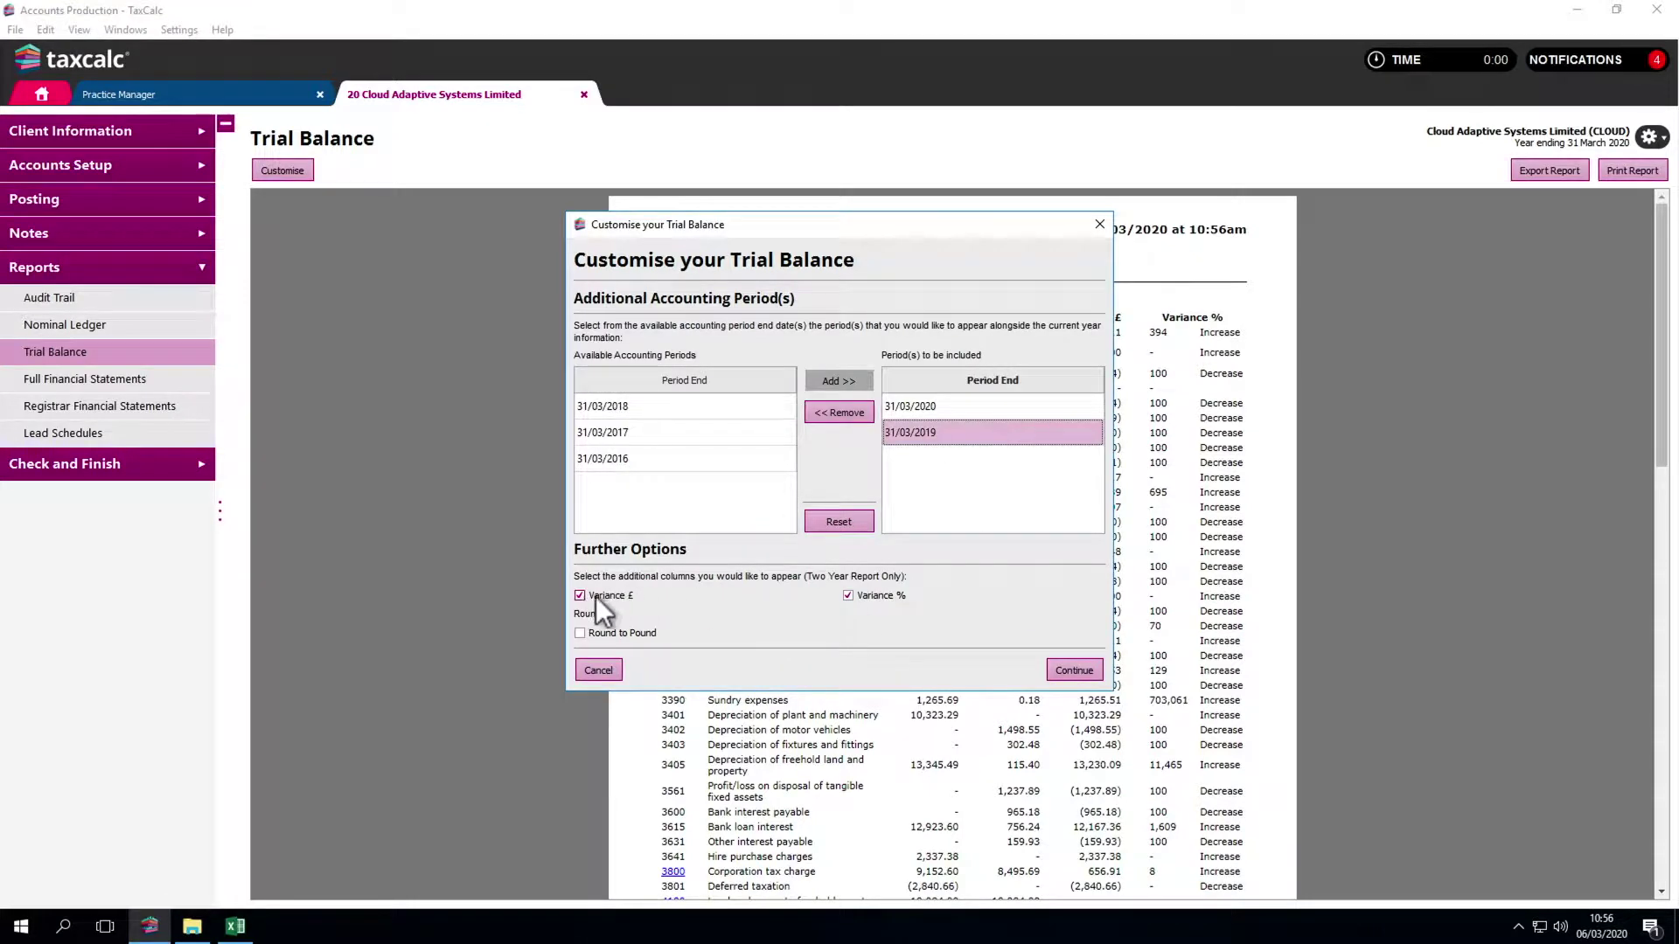
click(1070, 671)
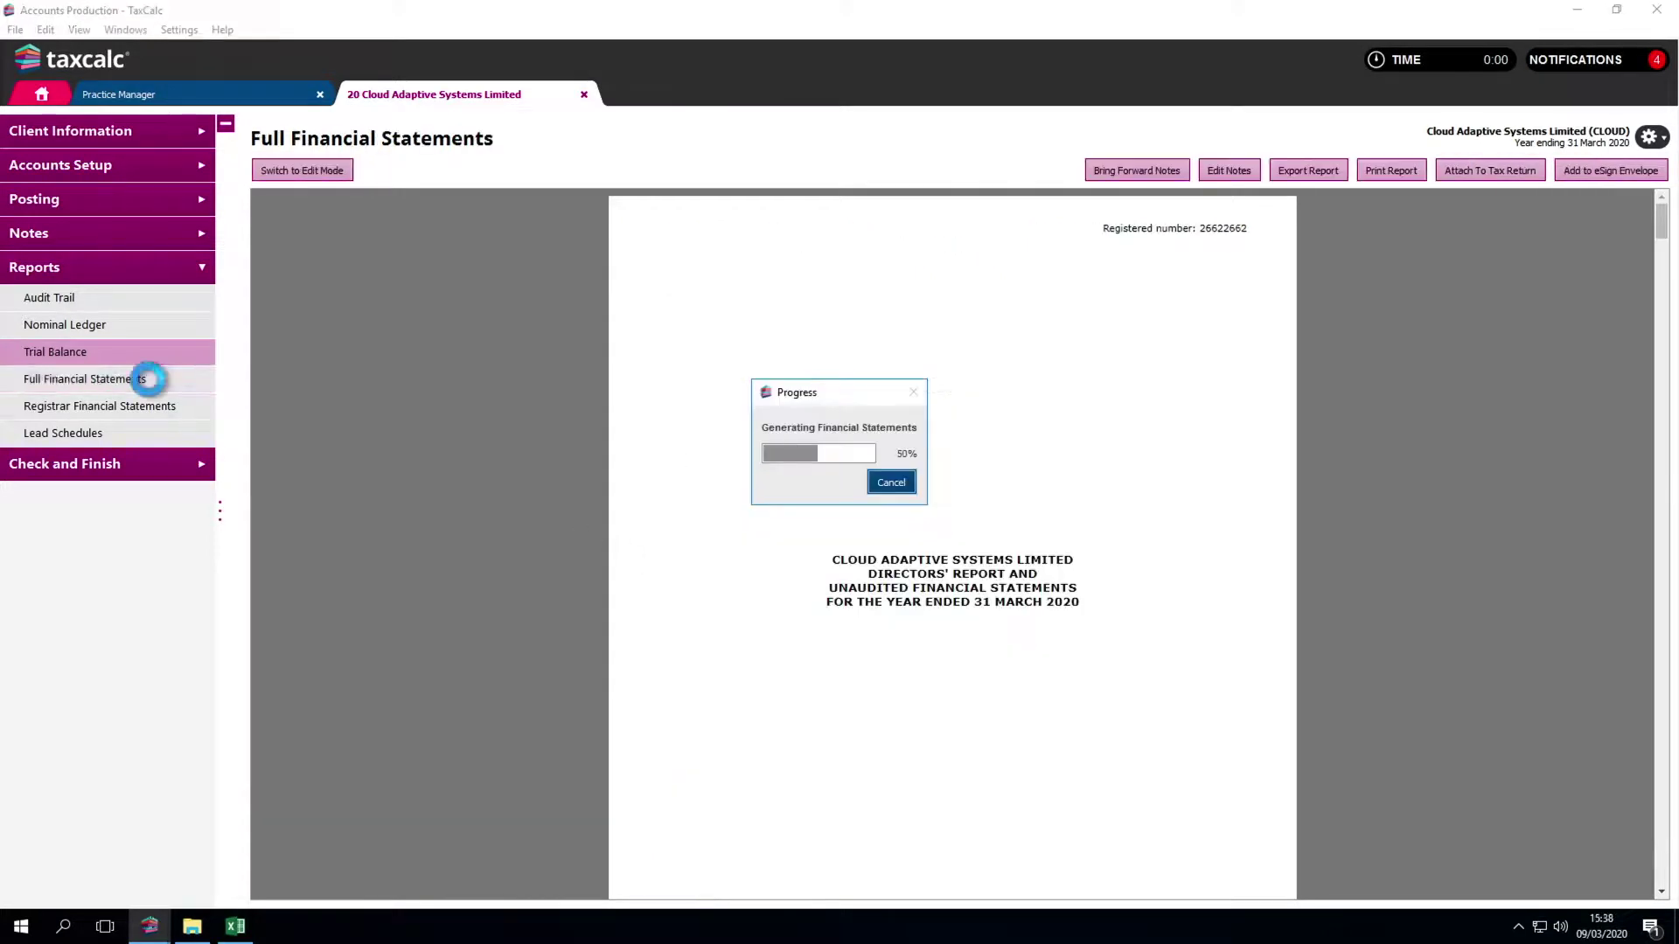
click(145, 378)
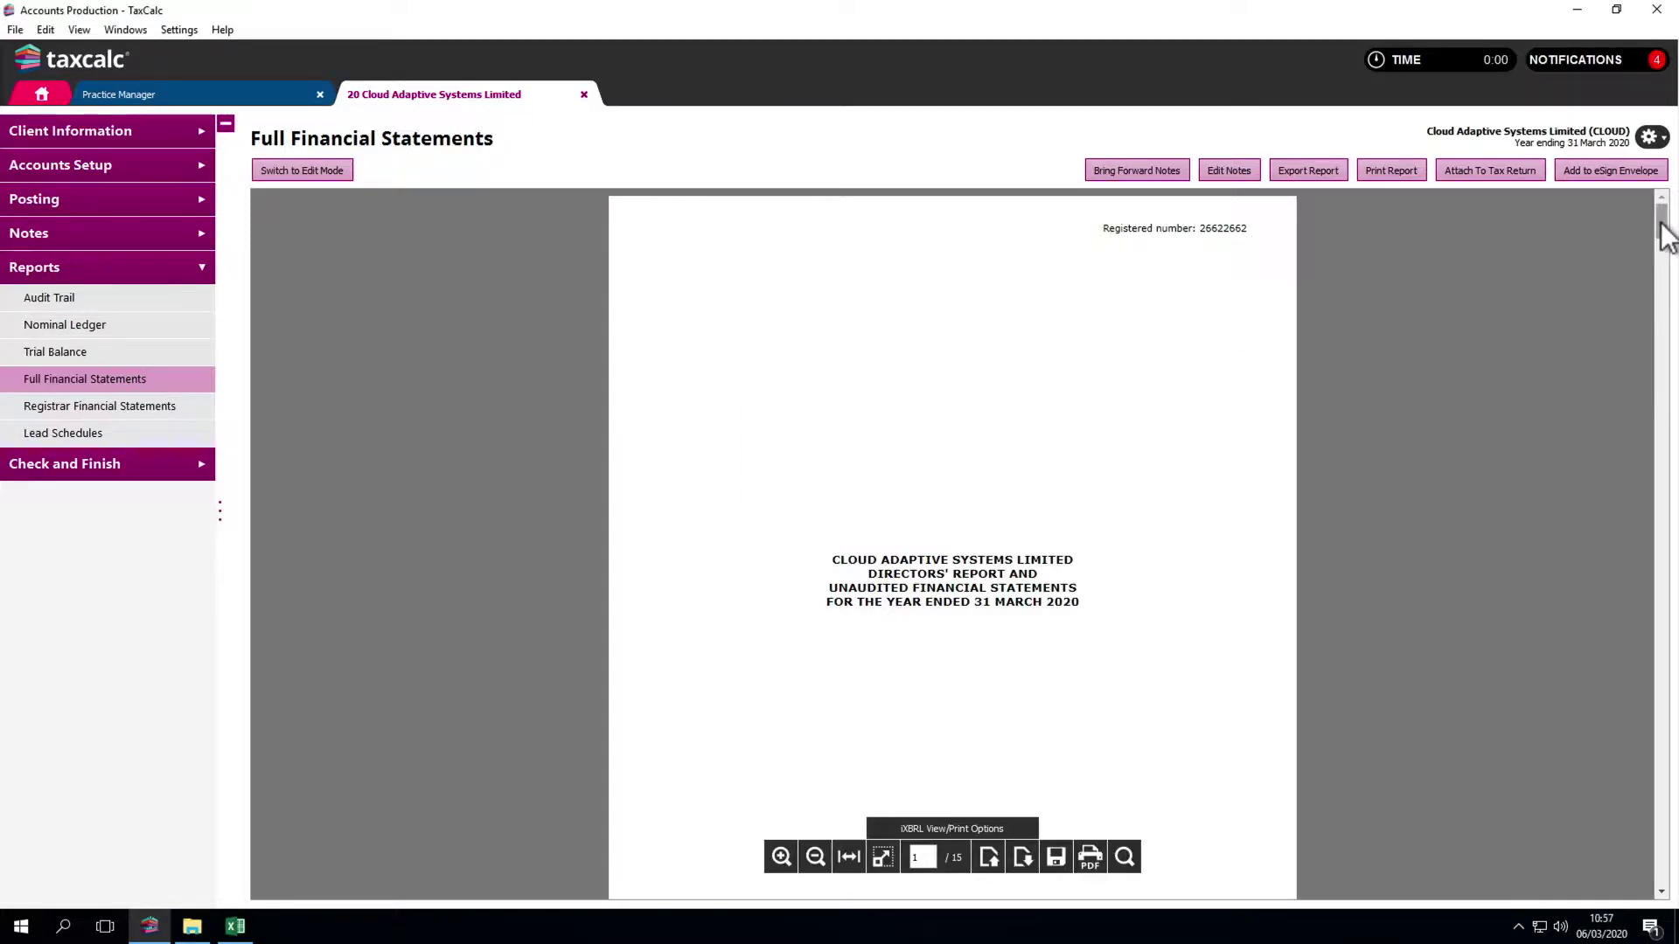
Step: In edit mode, remove the directors placeholder from the Directors' Responsibilities wording and save
drag(1663, 226, 1672, 372)
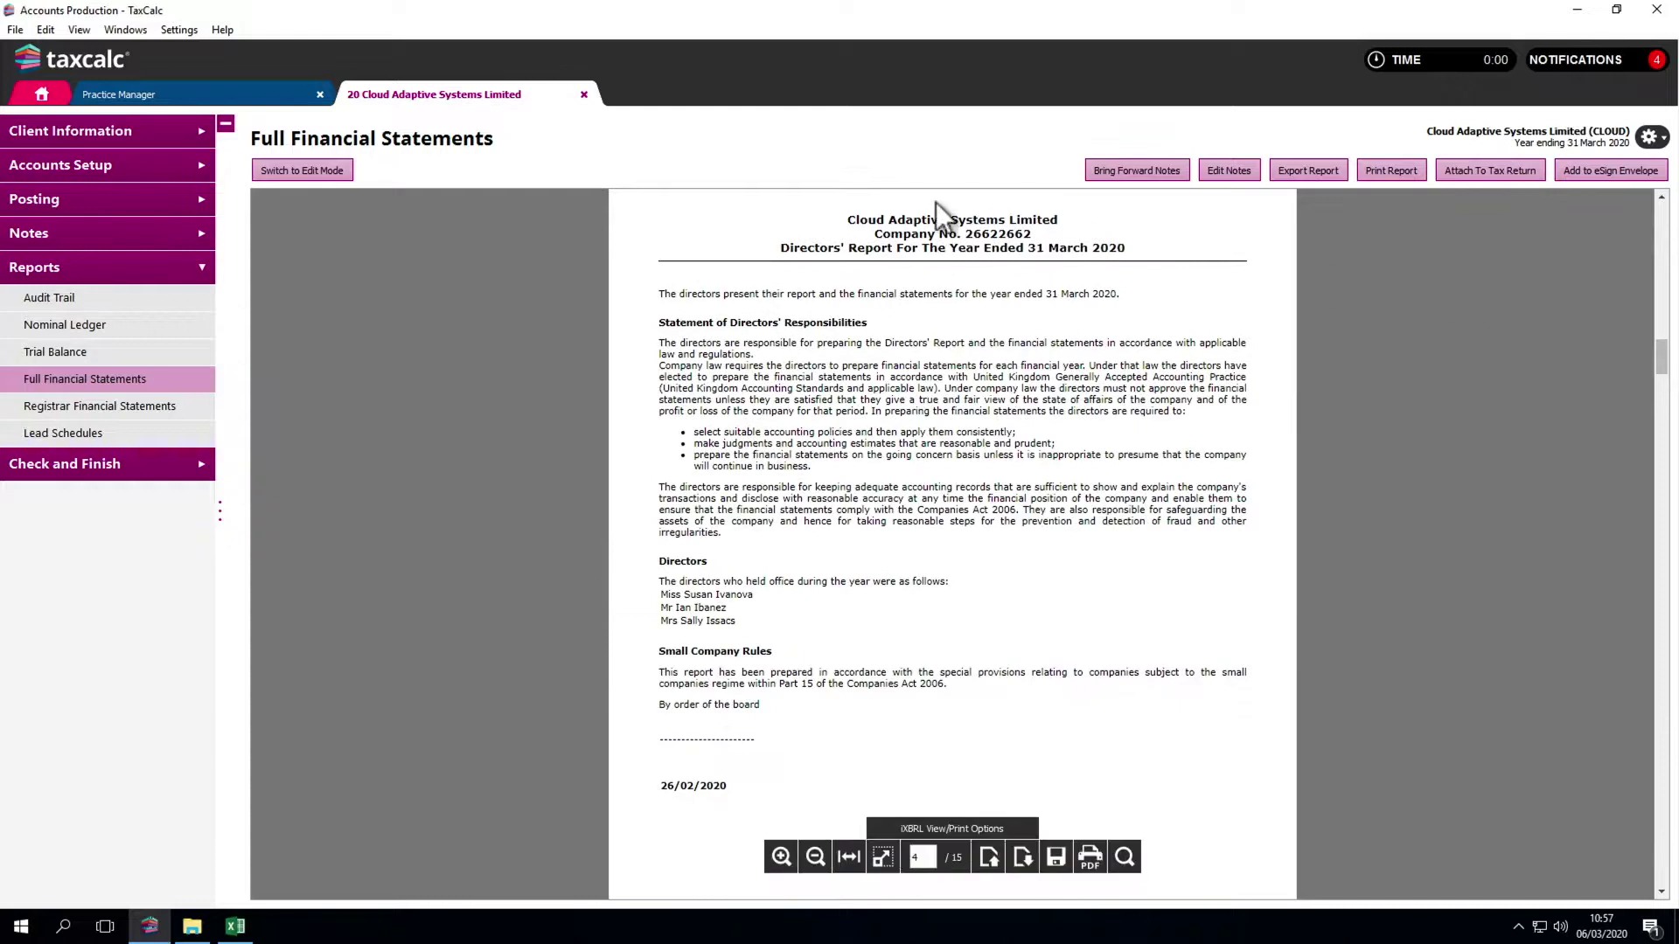
click(328, 172)
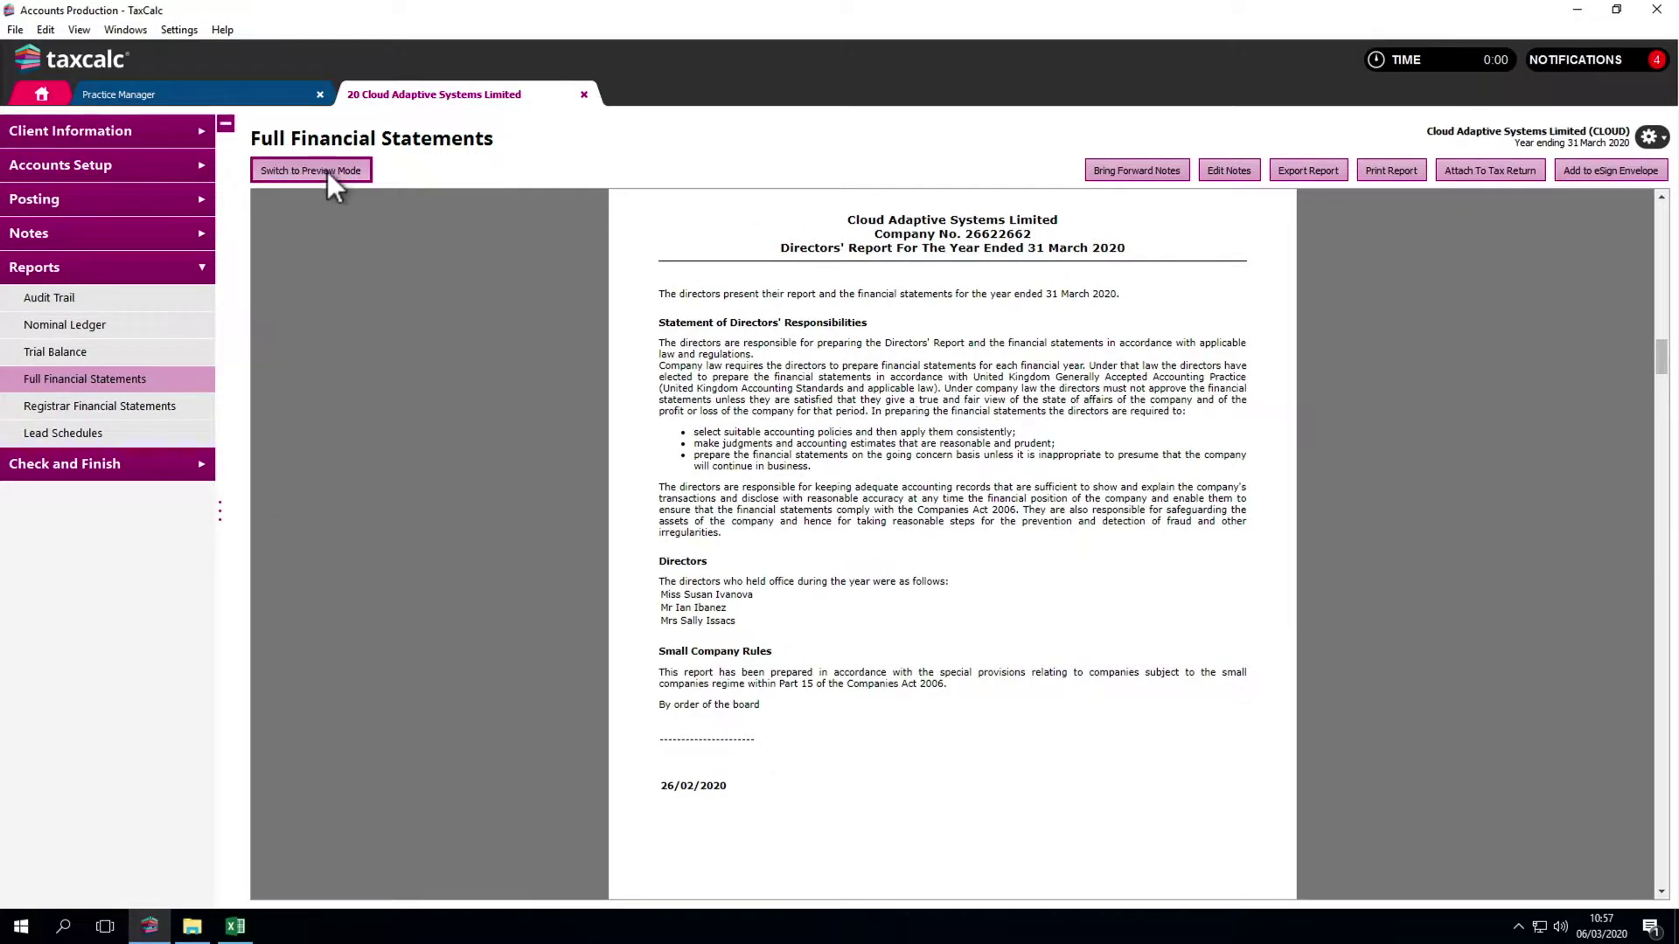
click(1028, 400)
click(1178, 409)
click(1200, 411)
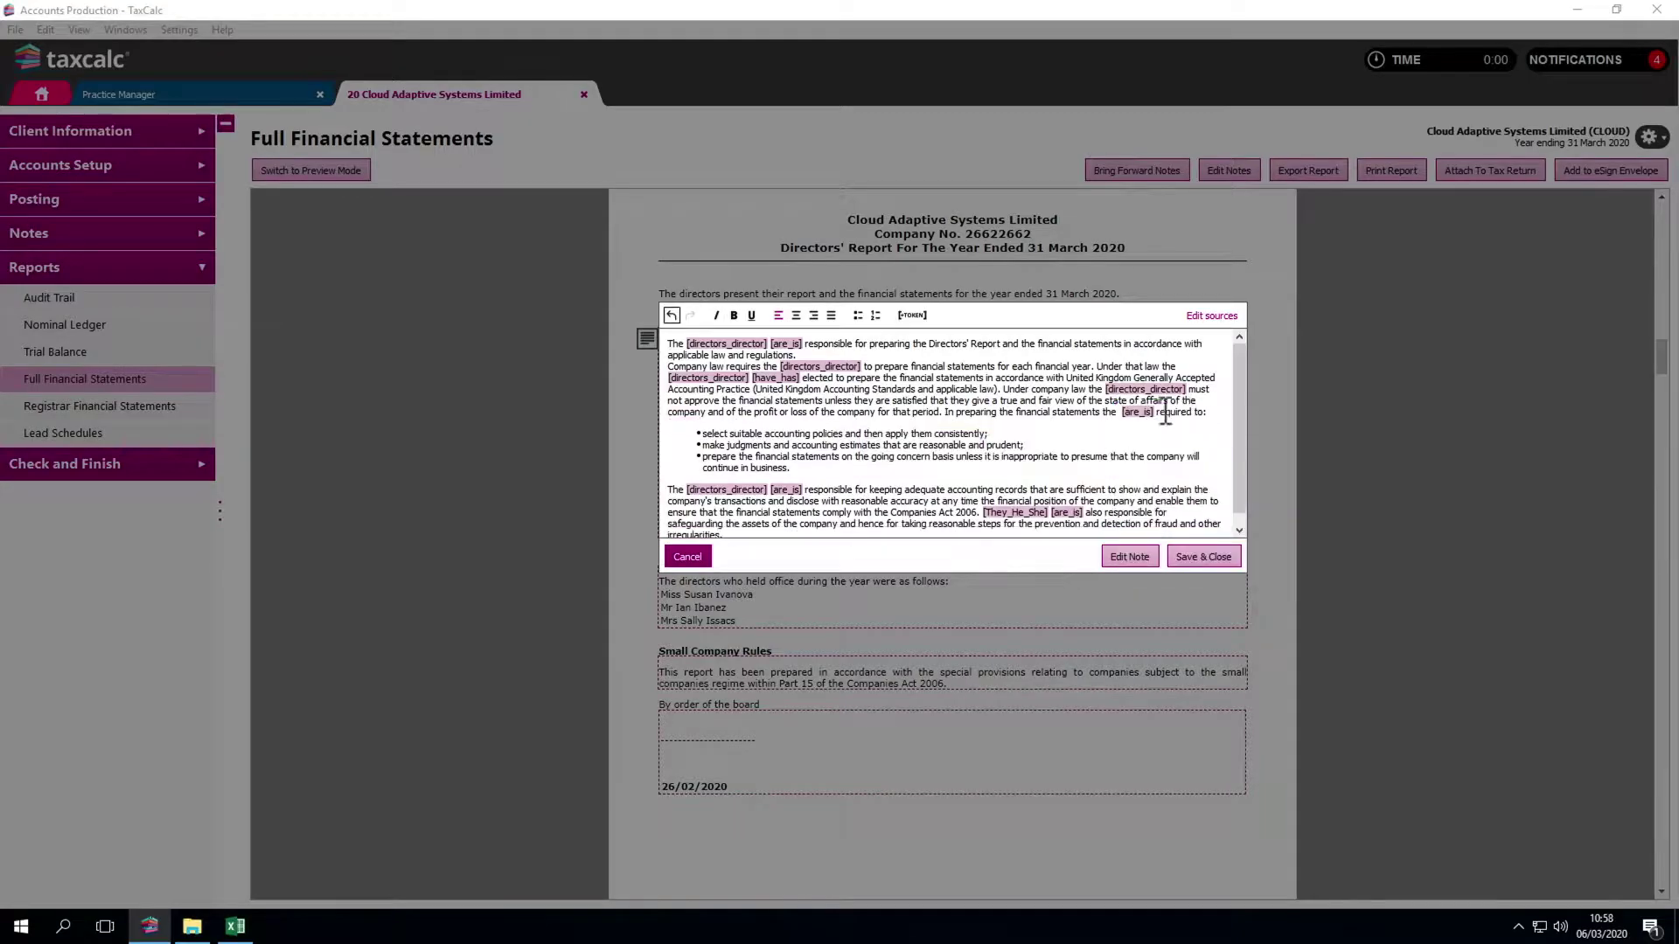
click(1174, 410)
click(1222, 556)
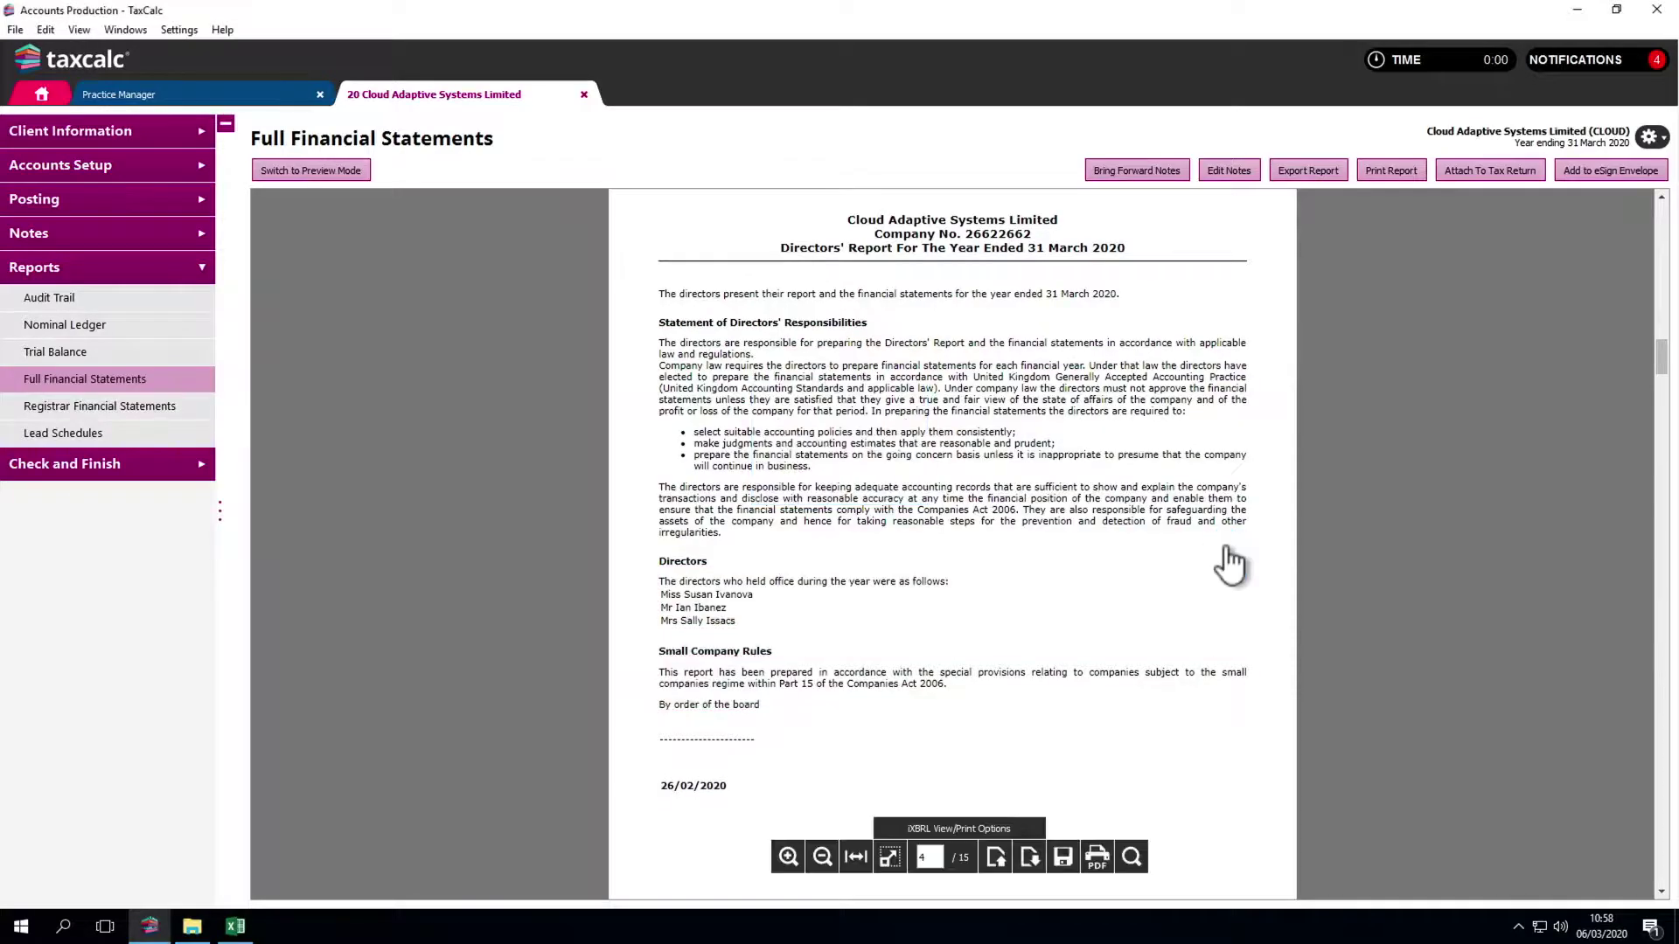
scroll(1228, 560, down, 3)
drag(1661, 376, 1666, 505)
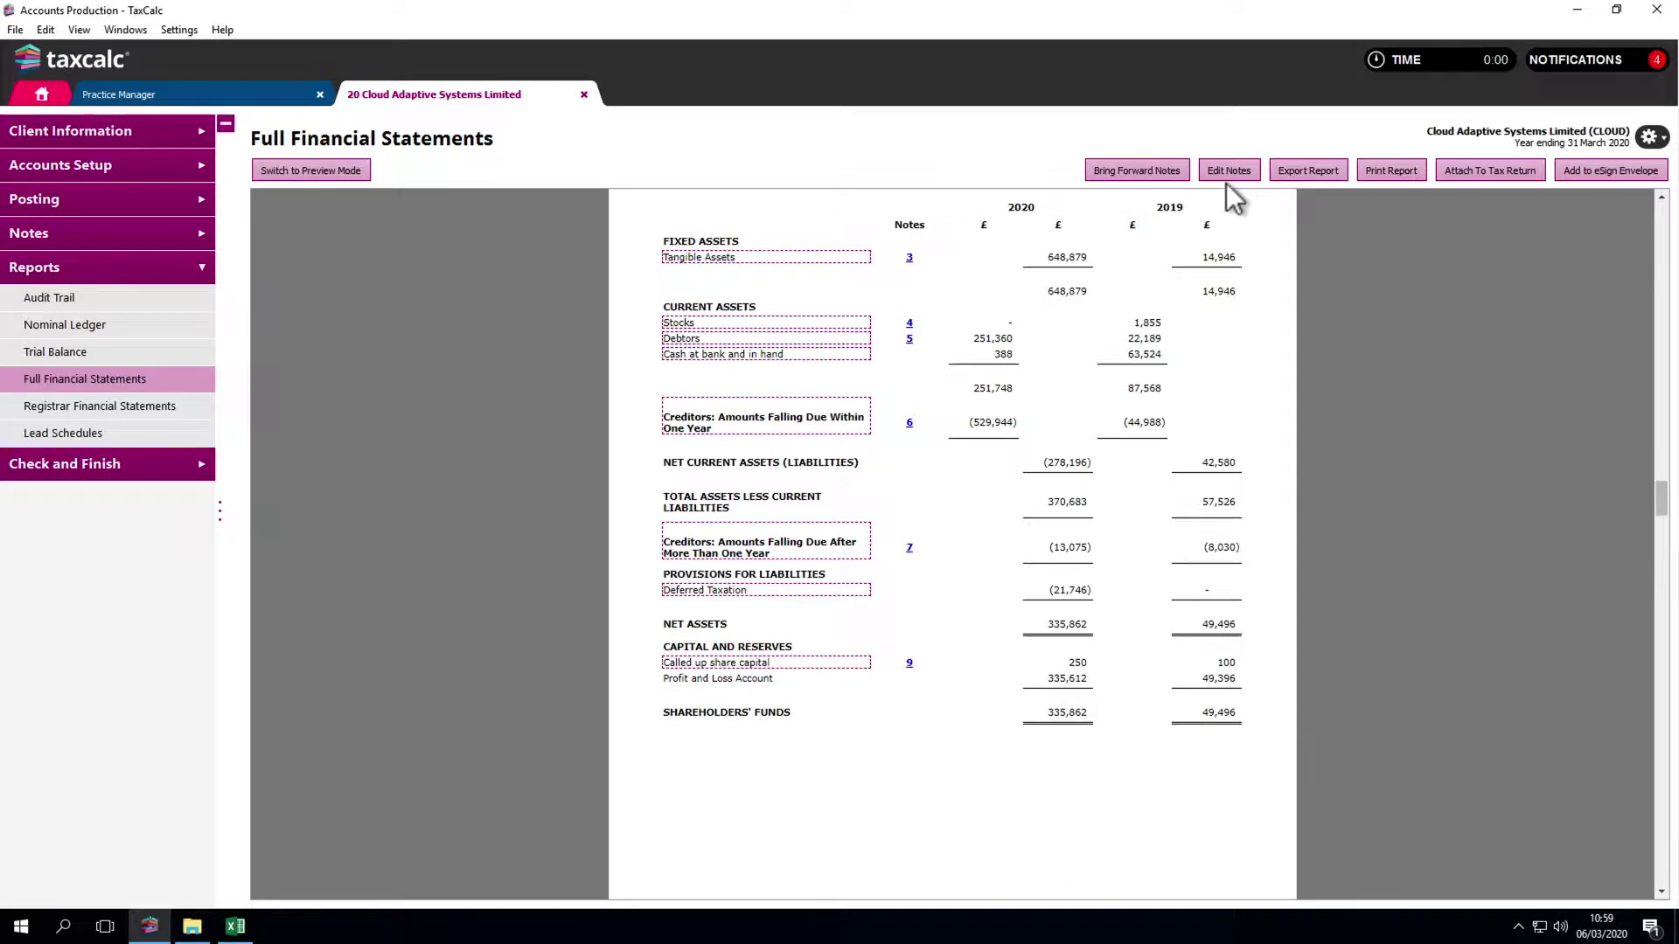
Step: Scroll the full statements through to page 15, then return to Check and Finish
scroll(1665, 525, down, 2)
drag(1663, 524, 1666, 879)
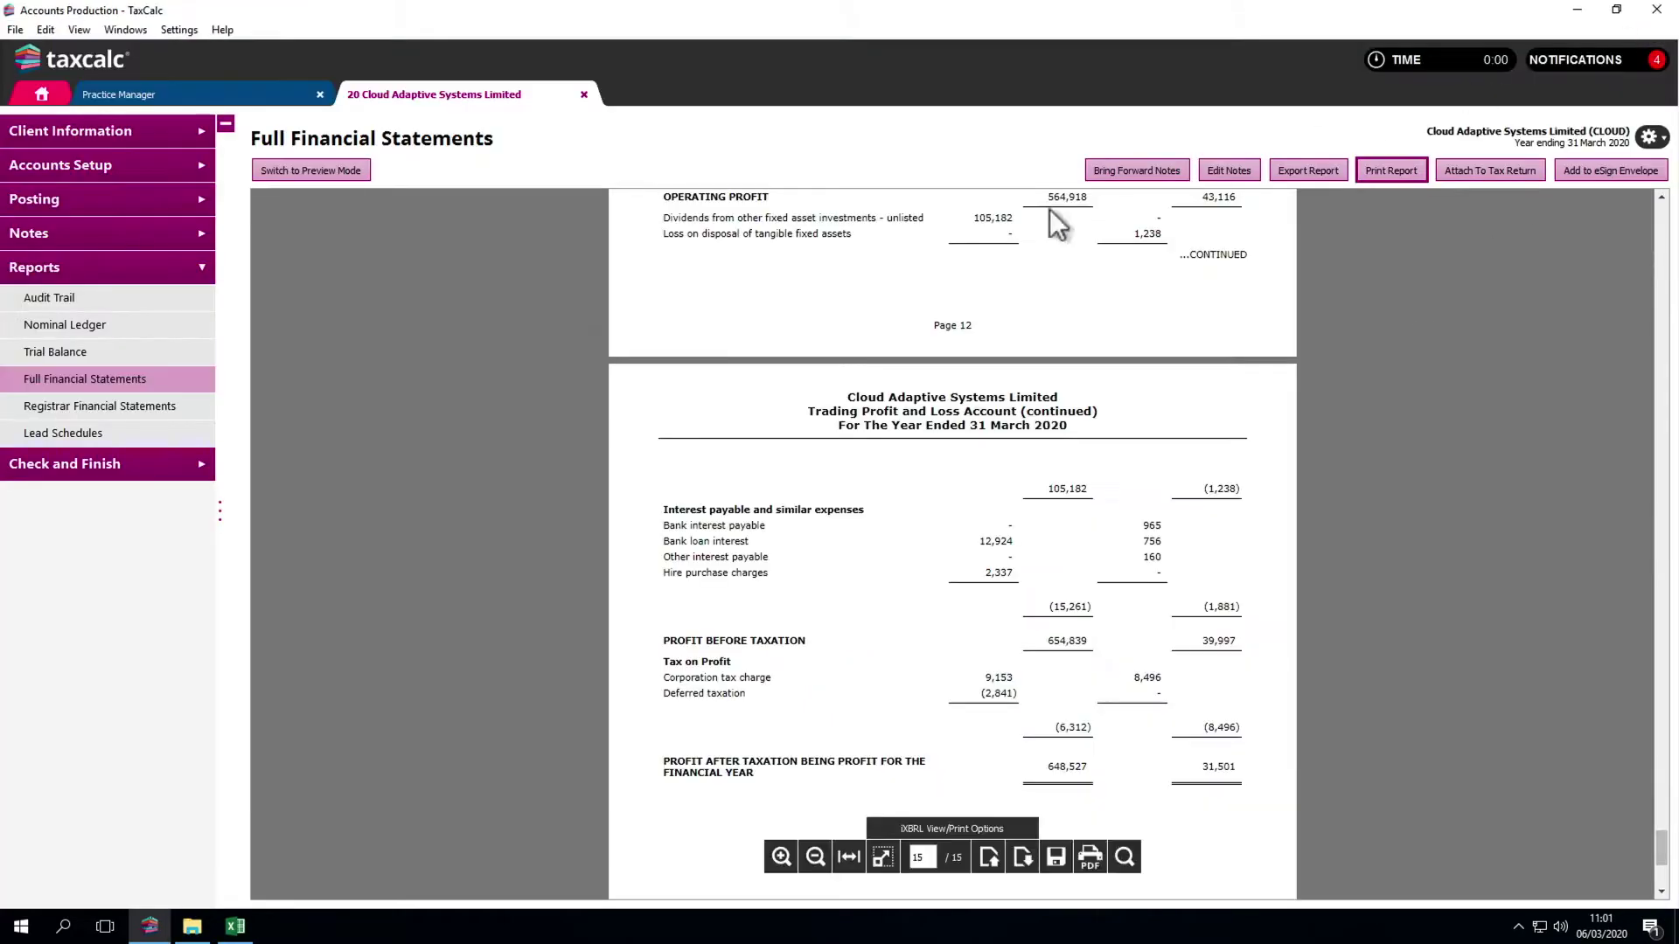
click(187, 461)
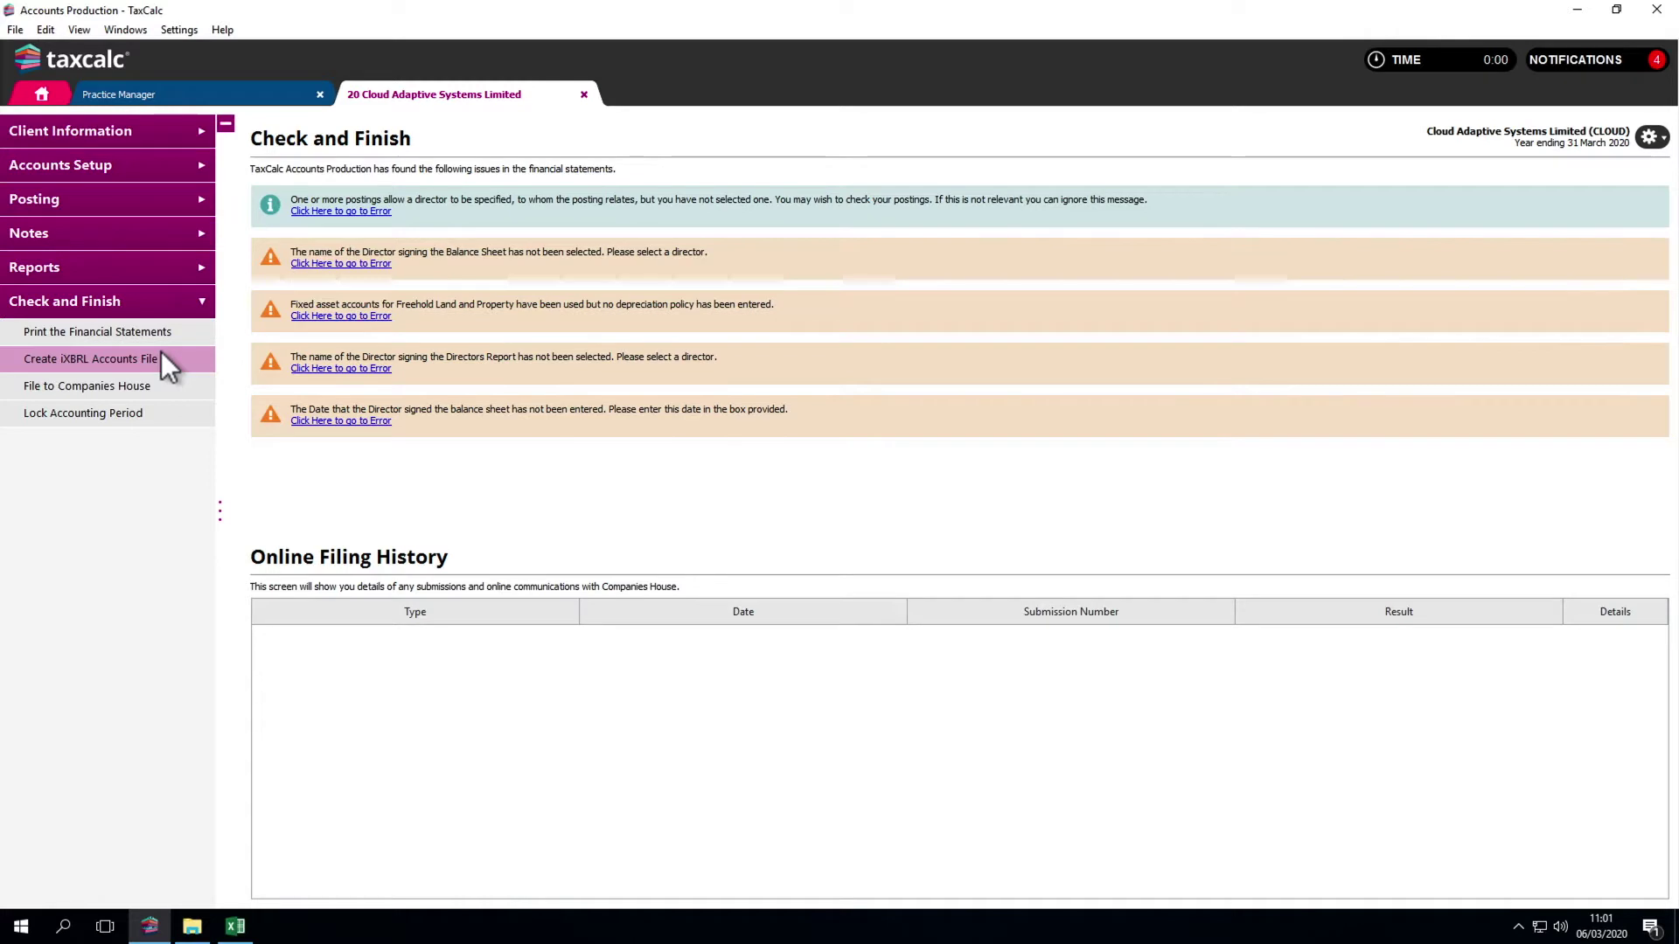
Step: Start File to Companies House, defaulting presenter details to the firm, up to filing credentials
click(161, 383)
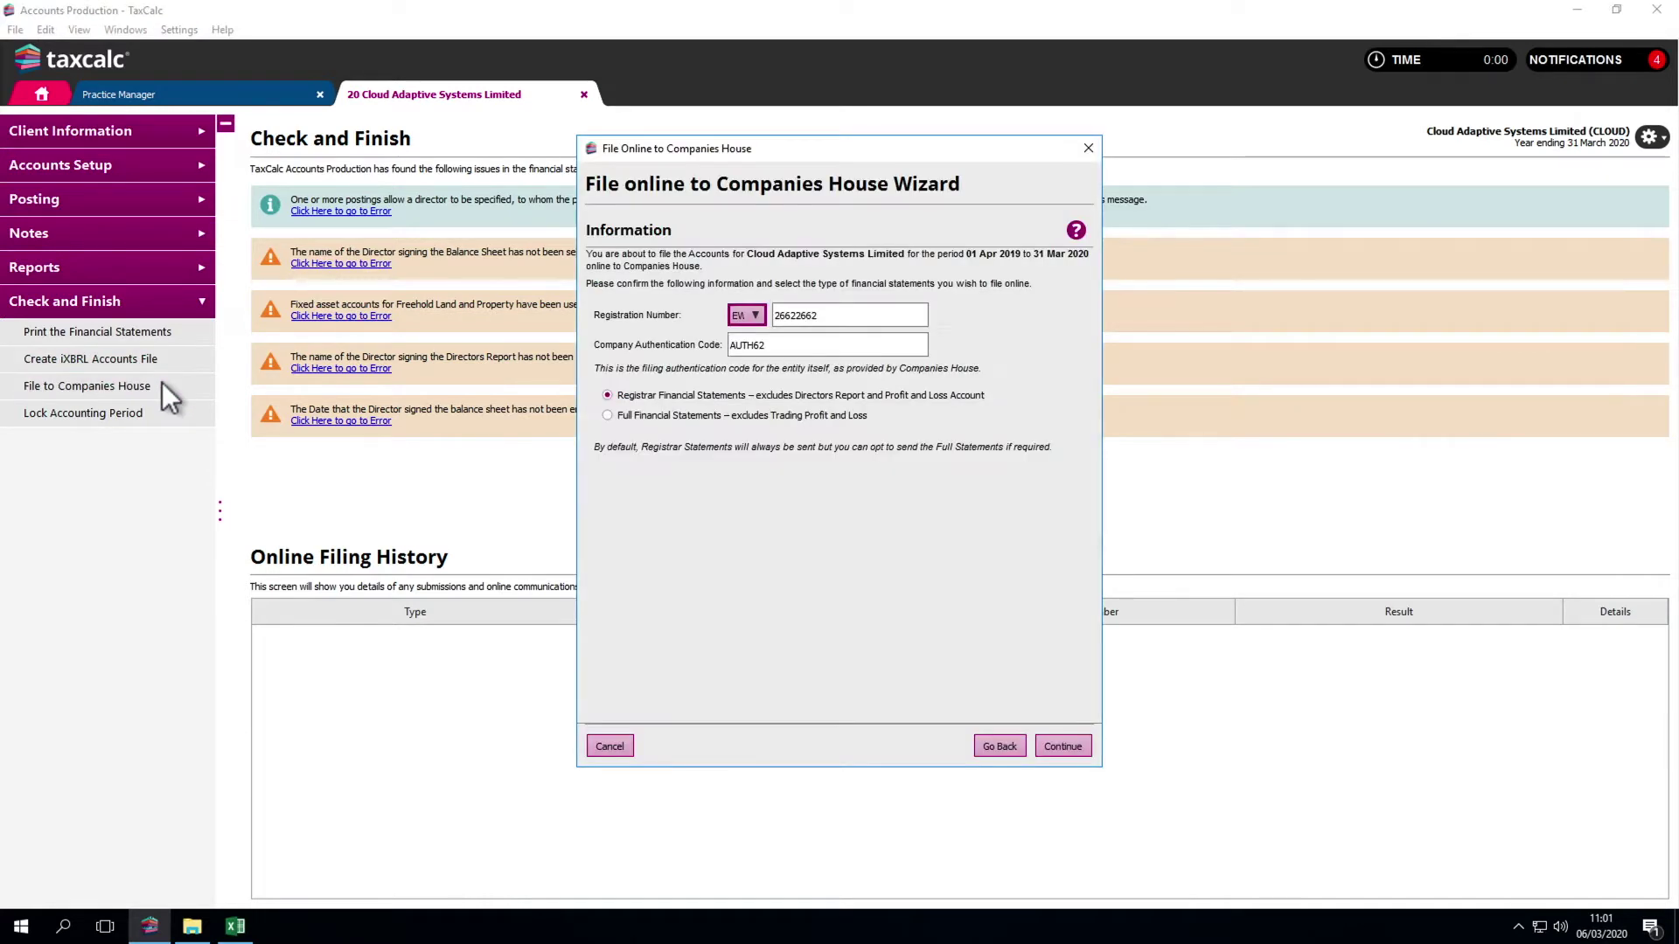
click(1056, 745)
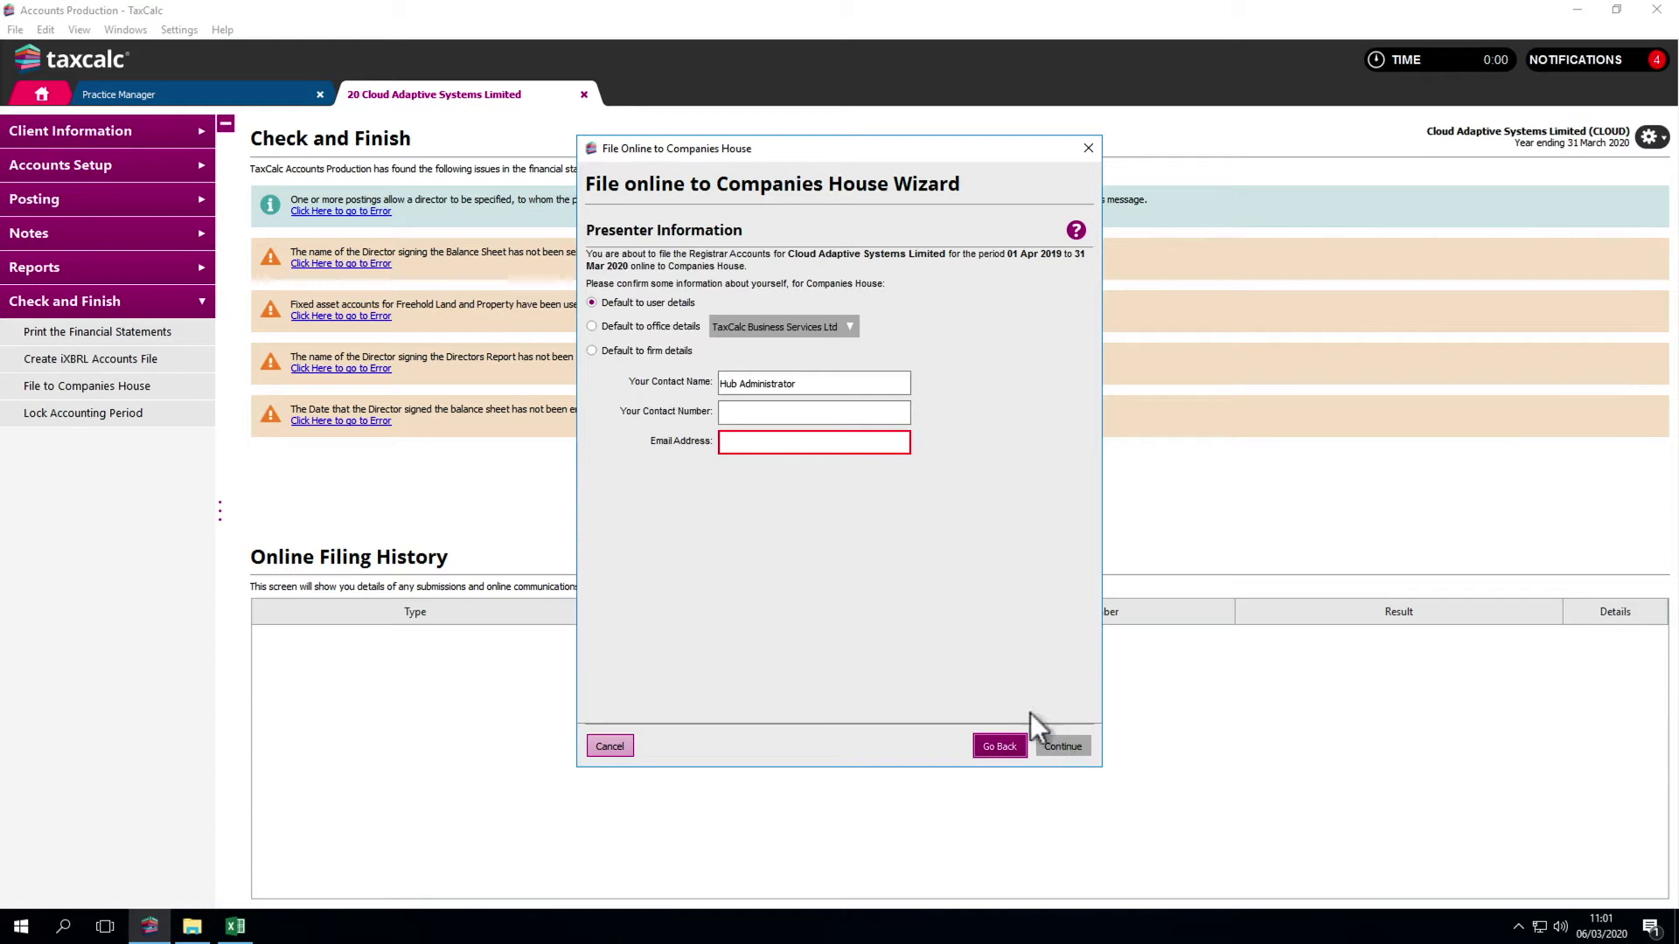
click(592, 351)
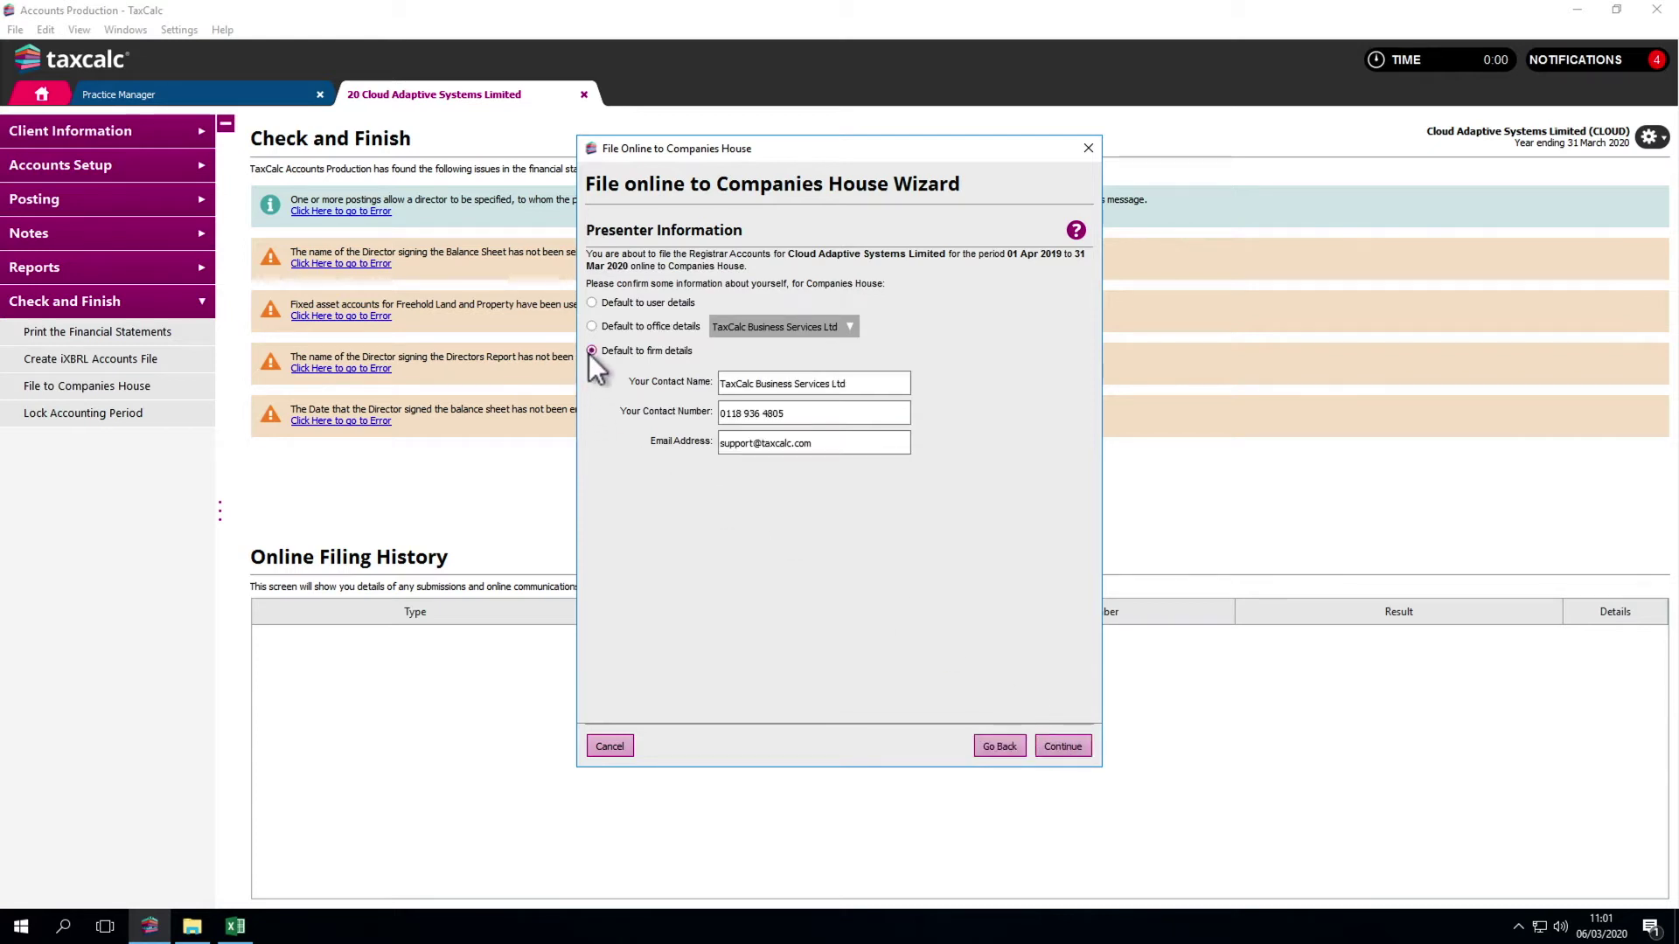
click(1038, 740)
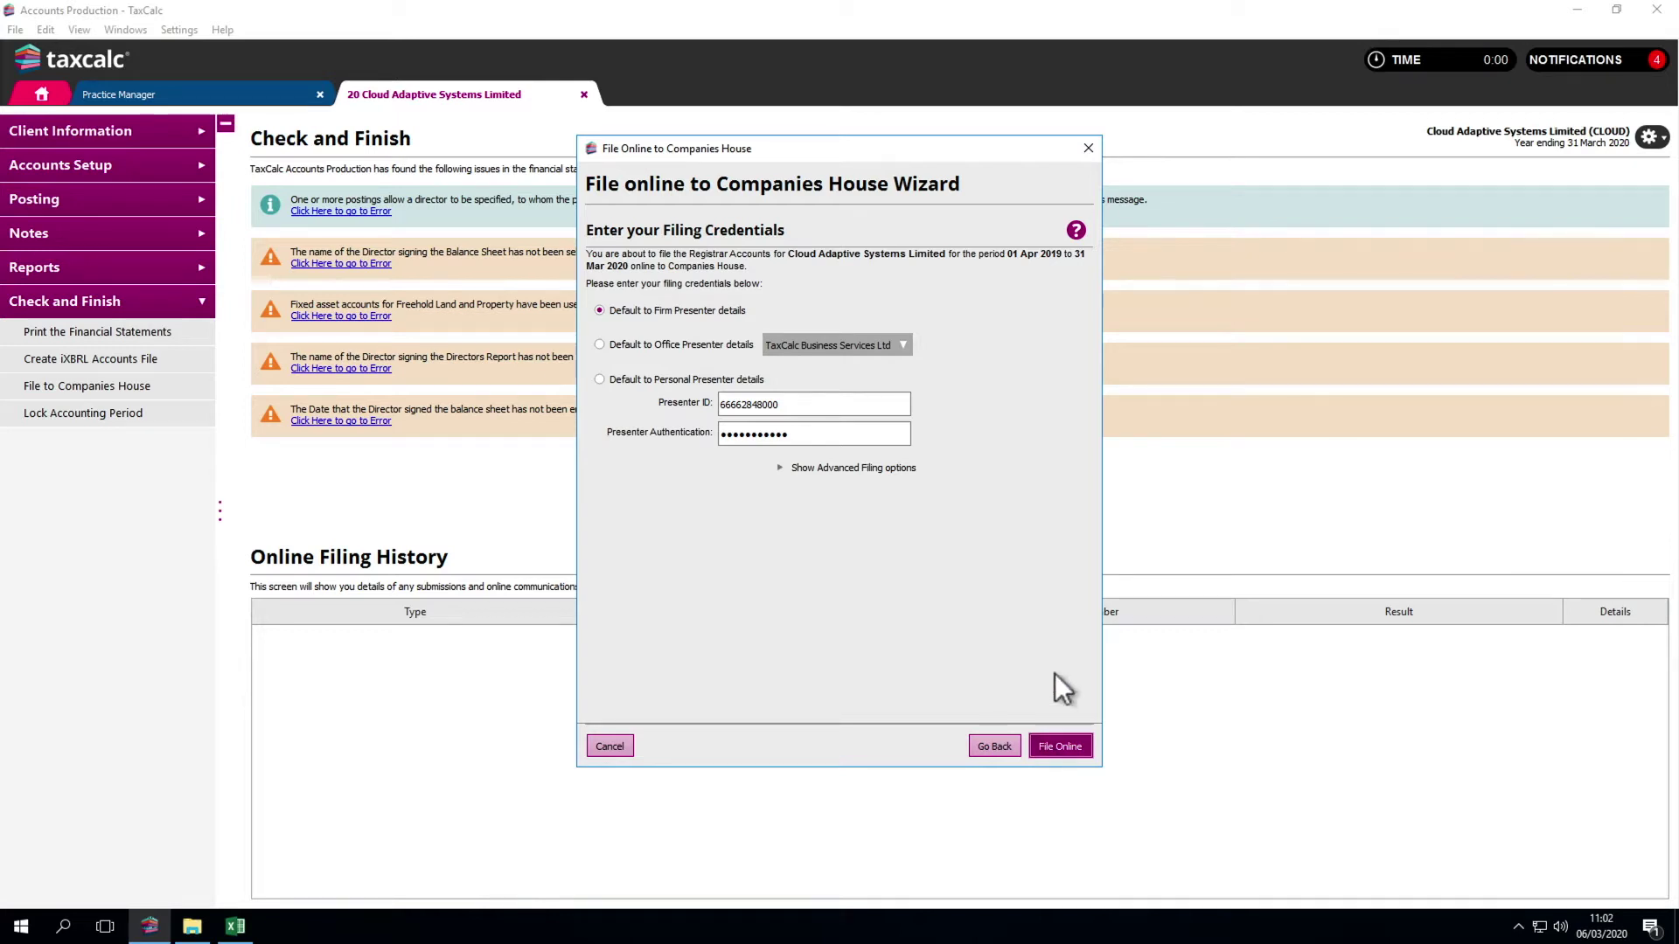
Step: Close the File Online to Companies House wizard without filing
click(1094, 156)
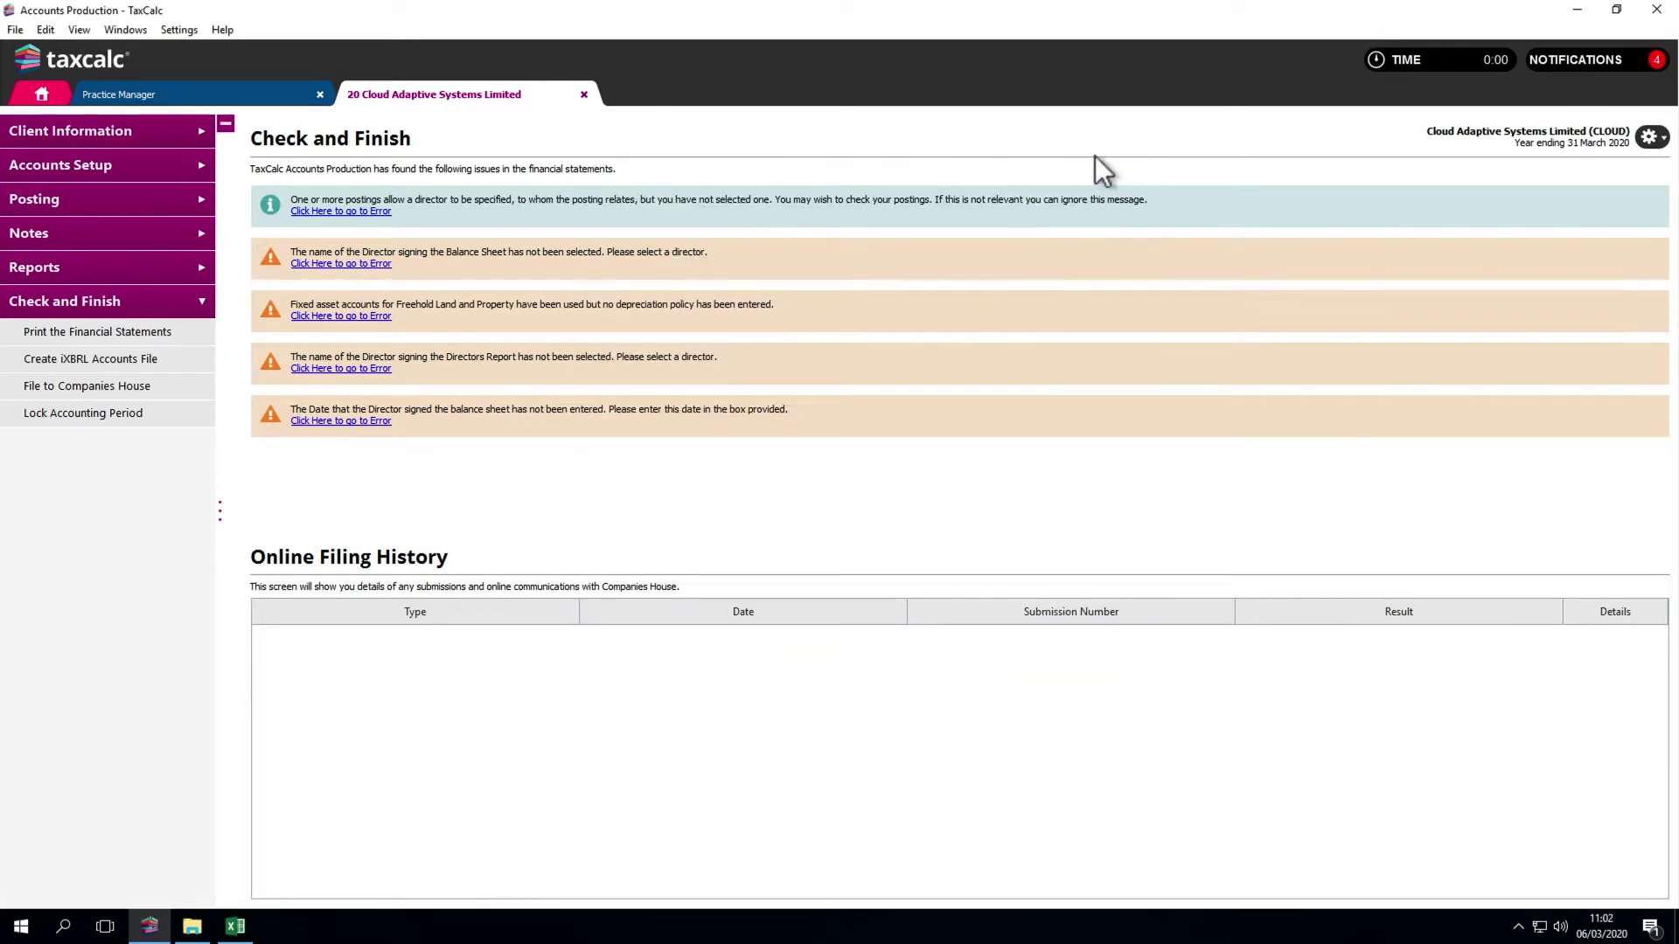